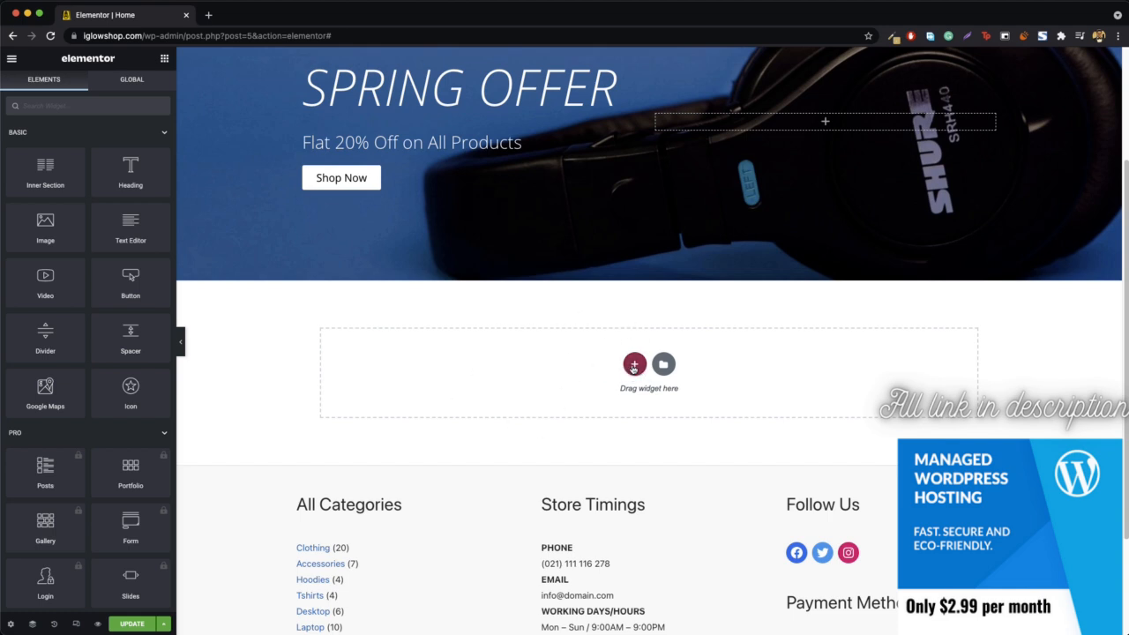
- Add a section with three equal columns below the banner and place a heading reading "Clothings" in its first column
{"action": "left_click", "coordinate": [633, 366]}
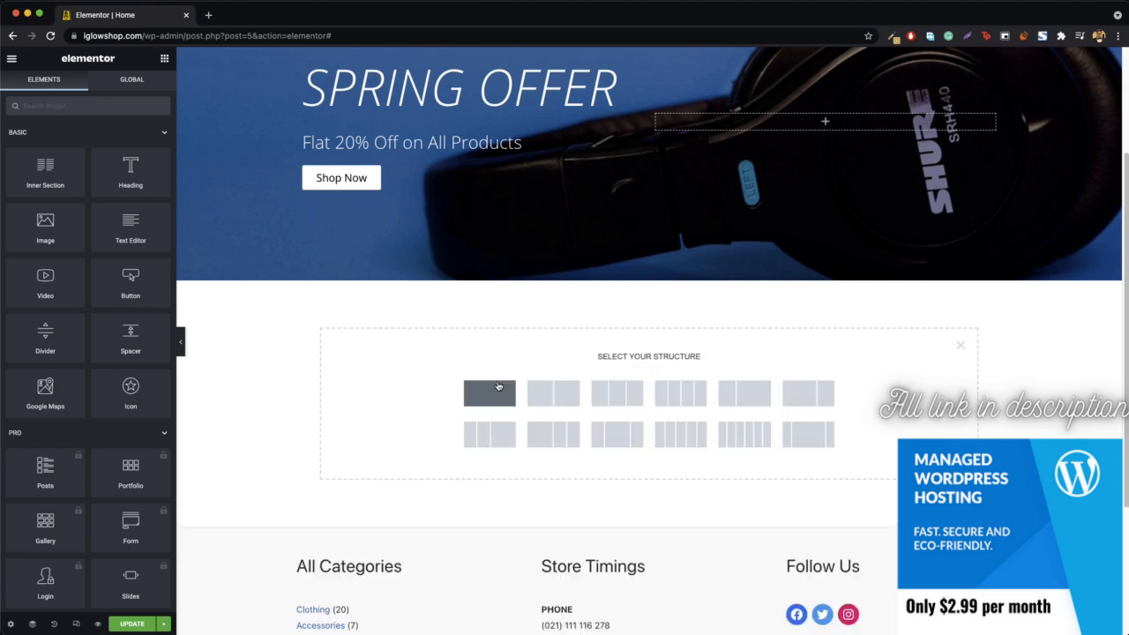
{"action": "left_click", "coordinate": [618, 399]}
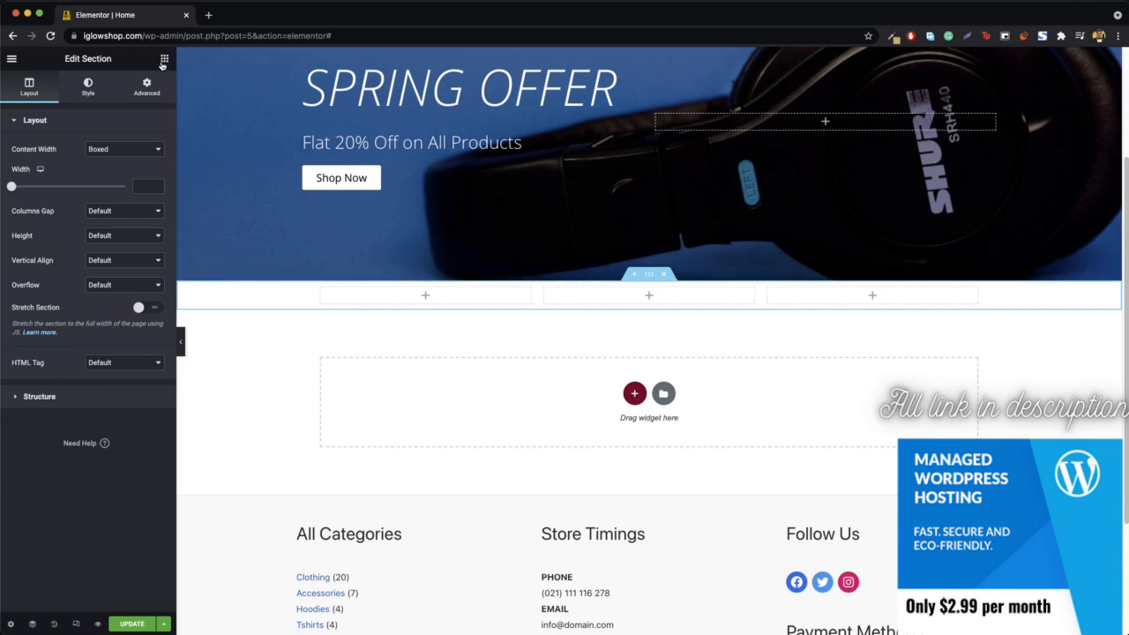
{"action": "left_click", "coordinate": [164, 58]}
{"action": "left_click_drag", "start_coordinate": [130, 170], "coordinate": [432, 292]}
{"action": "triple_click", "coordinate": [53, 180]}
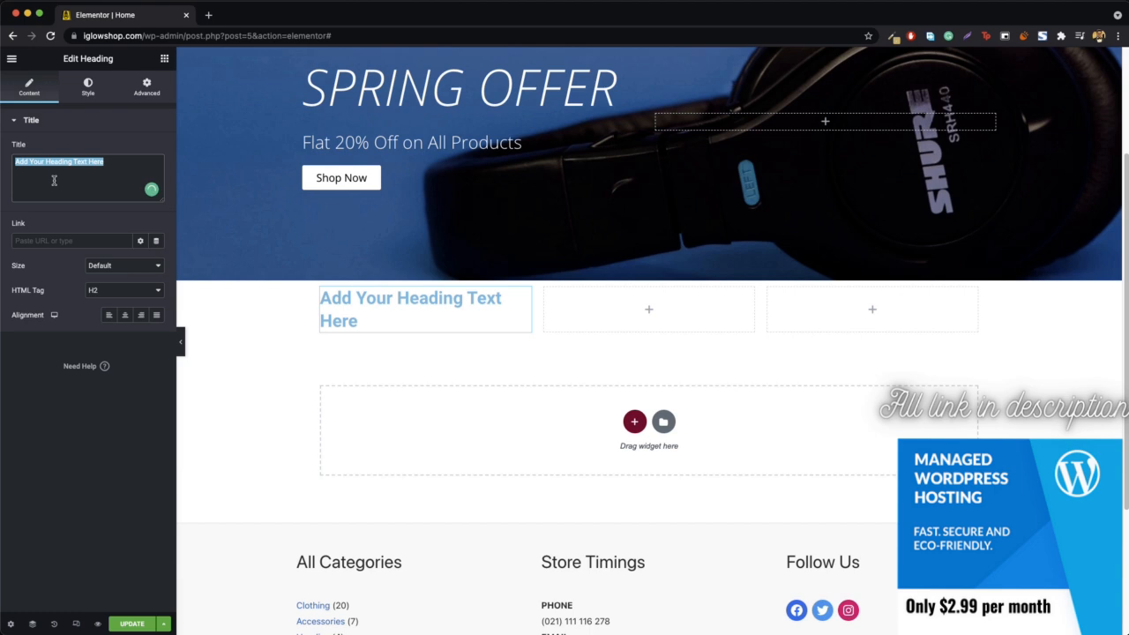
{"action": "type", "text": "Clothings"}
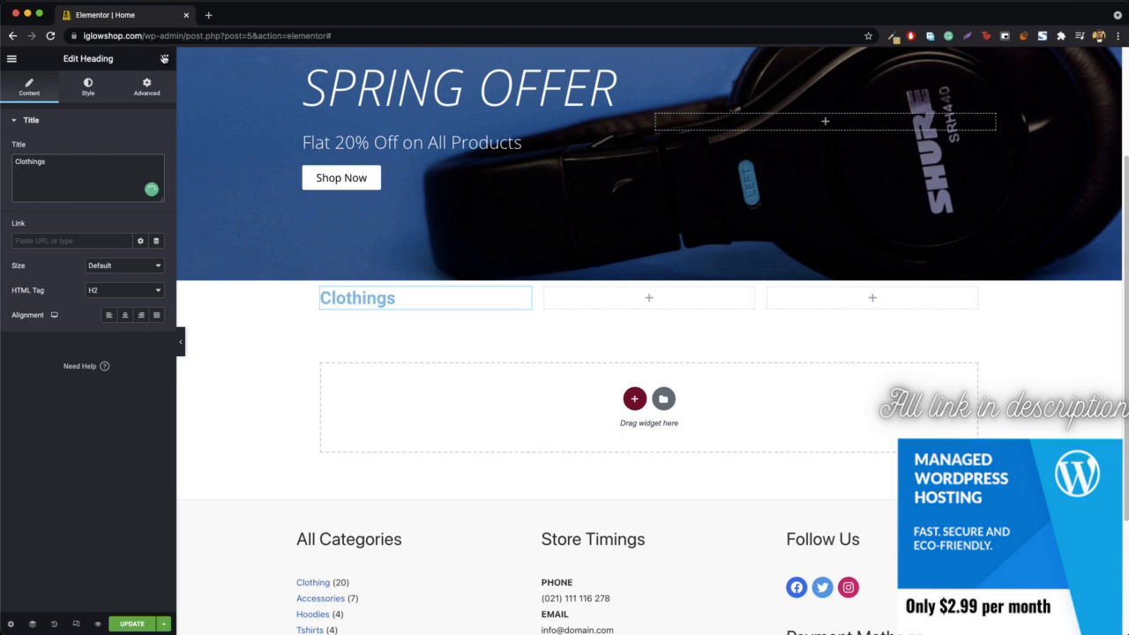
{"action": "left_click", "coordinate": [164, 58]}
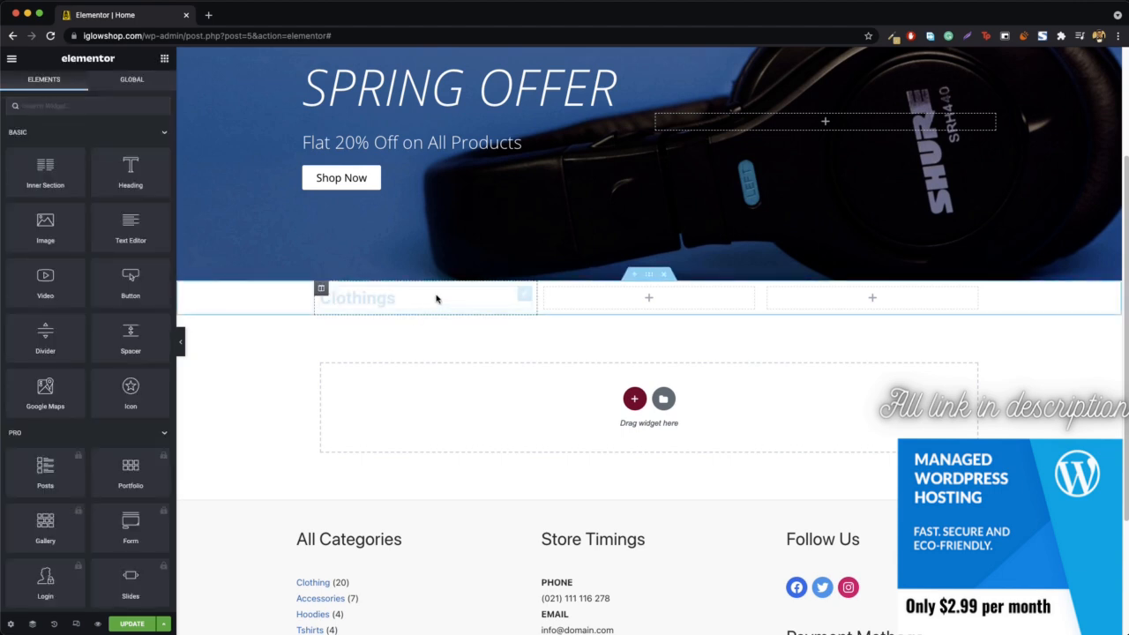
- Give the Clothings column a classic background using the image Blue-Suit-with-tie.jpg from the media library
{"action": "right_click", "coordinate": [321, 289]}
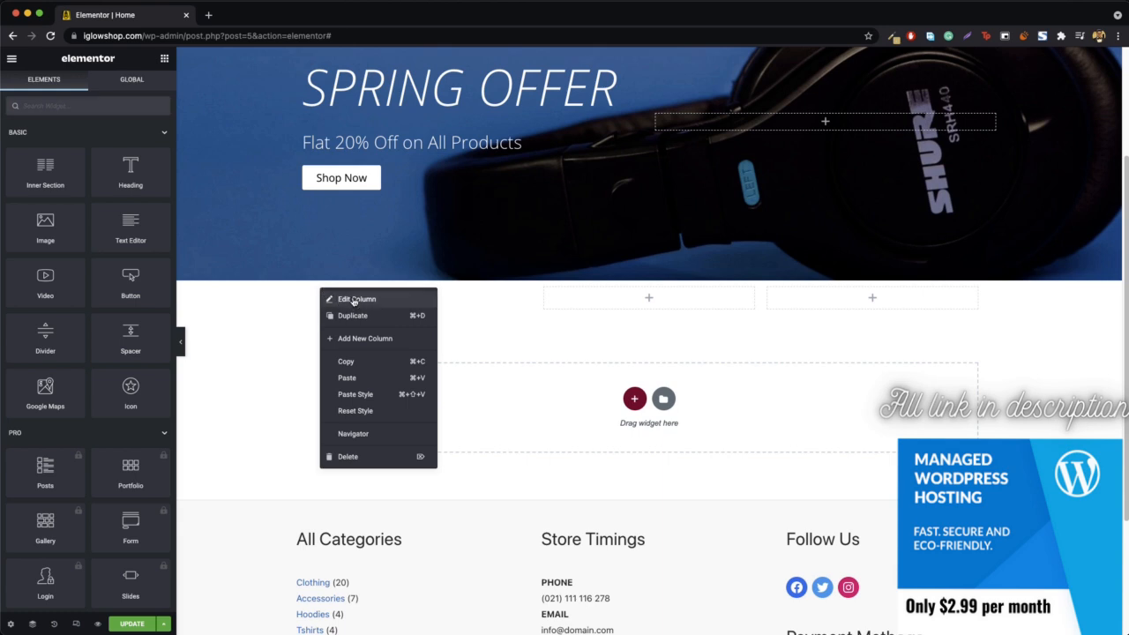
{"action": "left_click", "coordinate": [353, 300]}
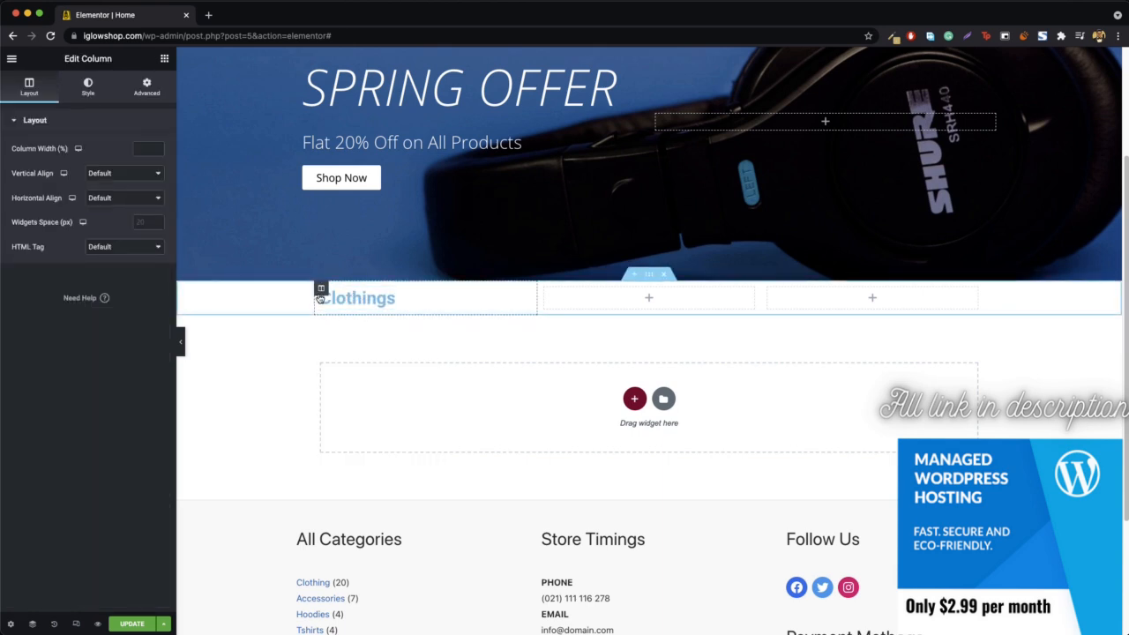
{"action": "left_click", "coordinate": [87, 88]}
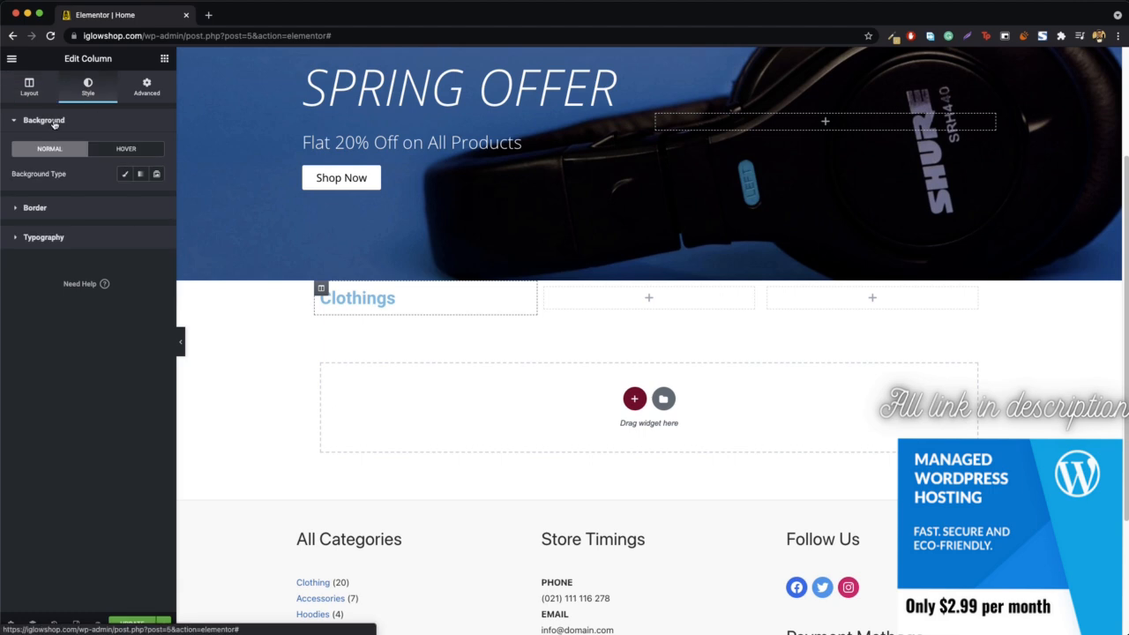
{"action": "left_click", "coordinate": [125, 176]}
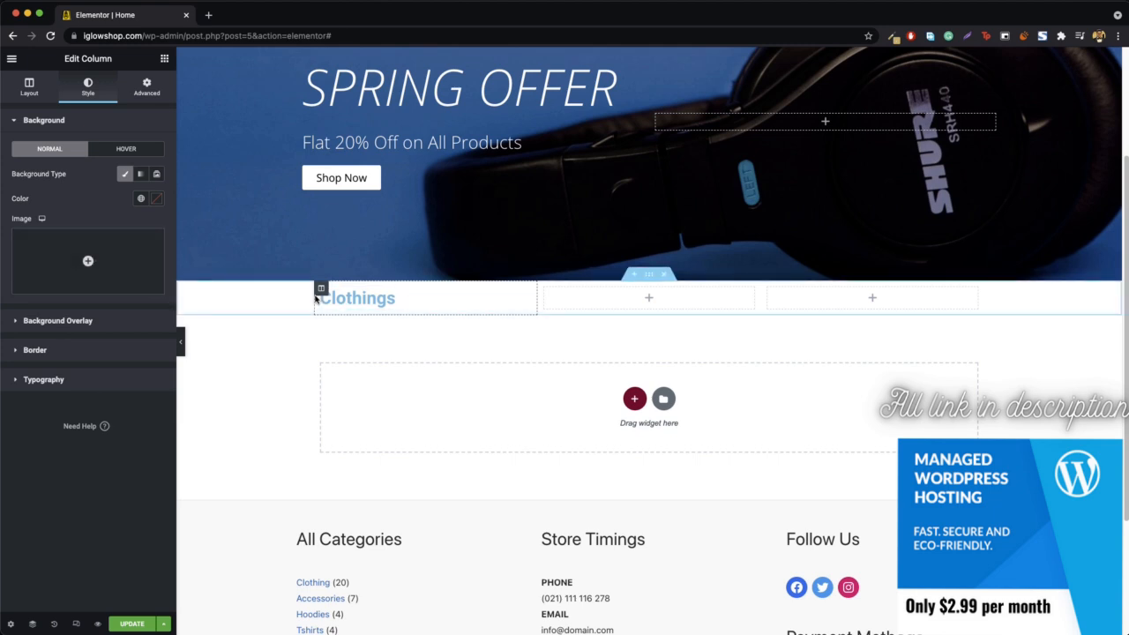
{"action": "left_click", "coordinate": [76, 254]}
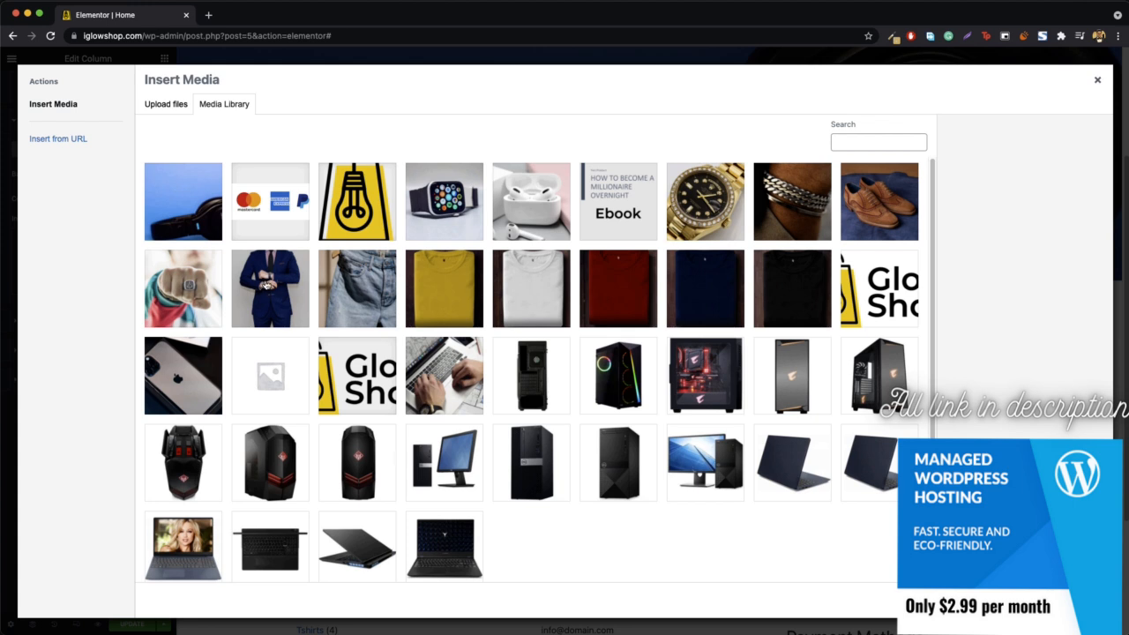
{"action": "left_click", "coordinate": [268, 293]}
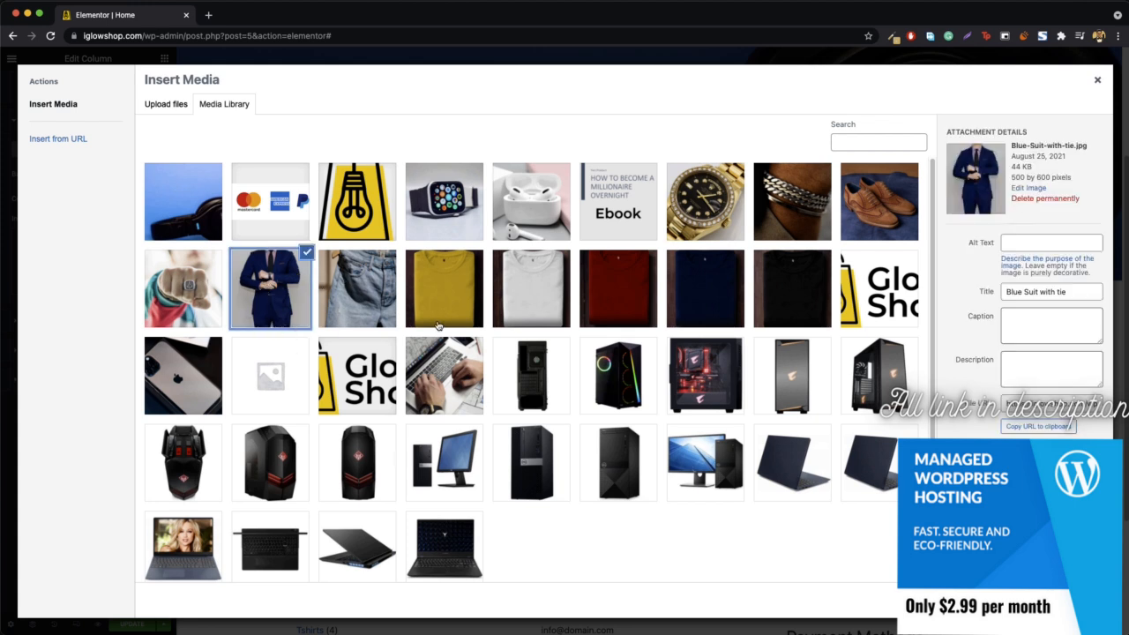
{"action": "left_click", "coordinate": [1071, 601]}
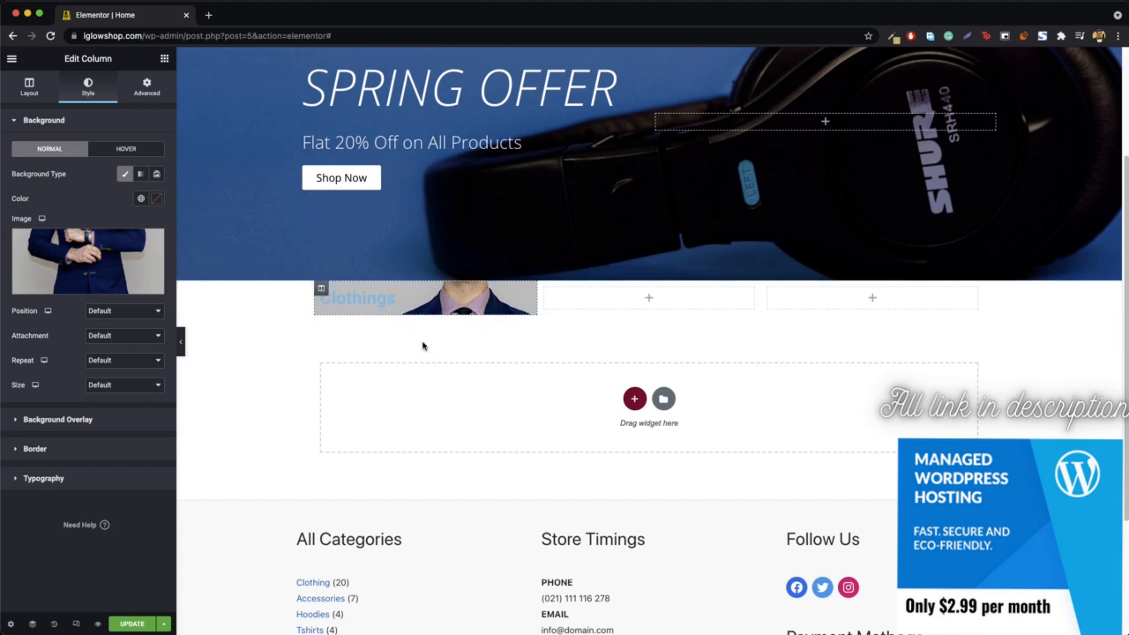
- Insert a spacer above and another below the Clothings heading, and set the lower spacer's space to 90 px
{"action": "left_click", "coordinate": [165, 59]}
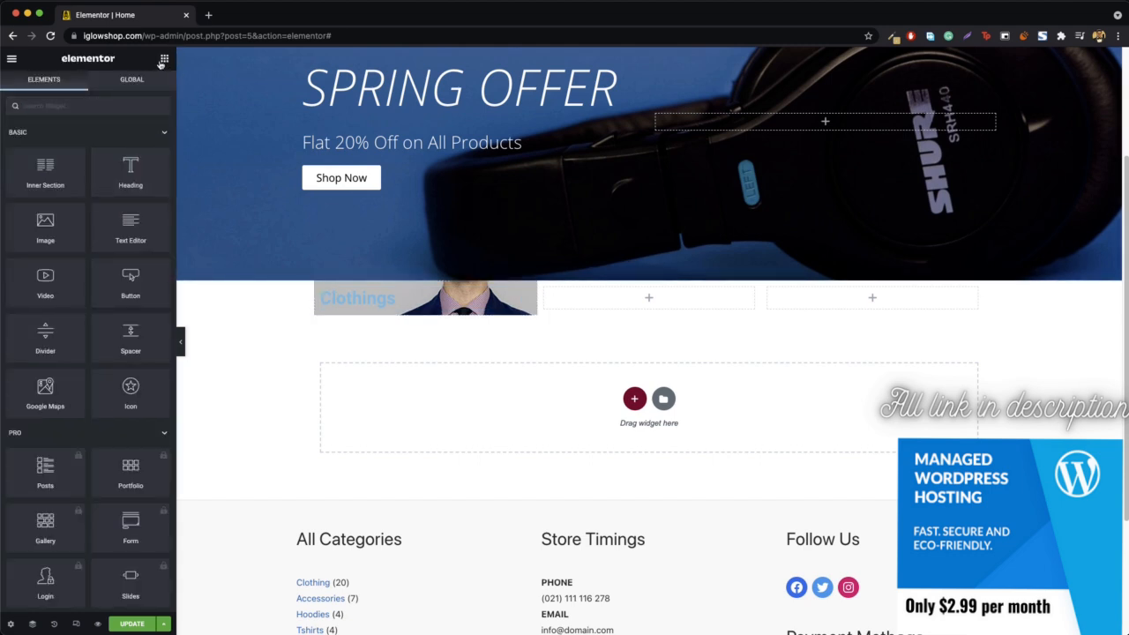
{"action": "left_click_drag", "start_coordinate": [132, 332], "coordinate": [408, 296]}
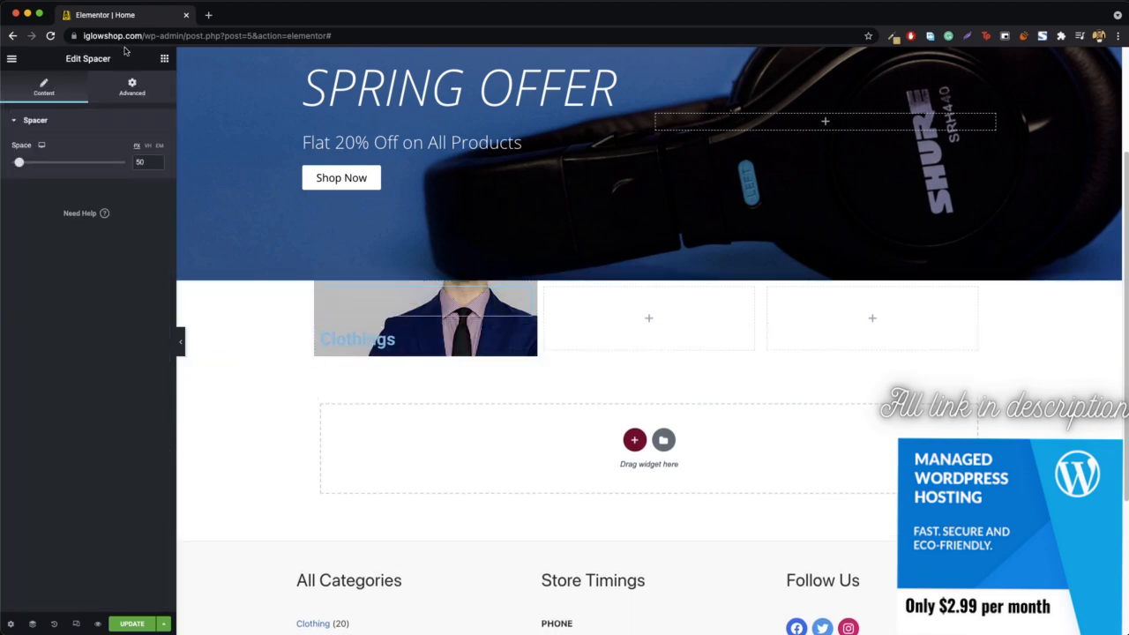
{"action": "left_click", "coordinate": [166, 58]}
{"action": "left_click_drag", "start_coordinate": [131, 351], "coordinate": [390, 357]}
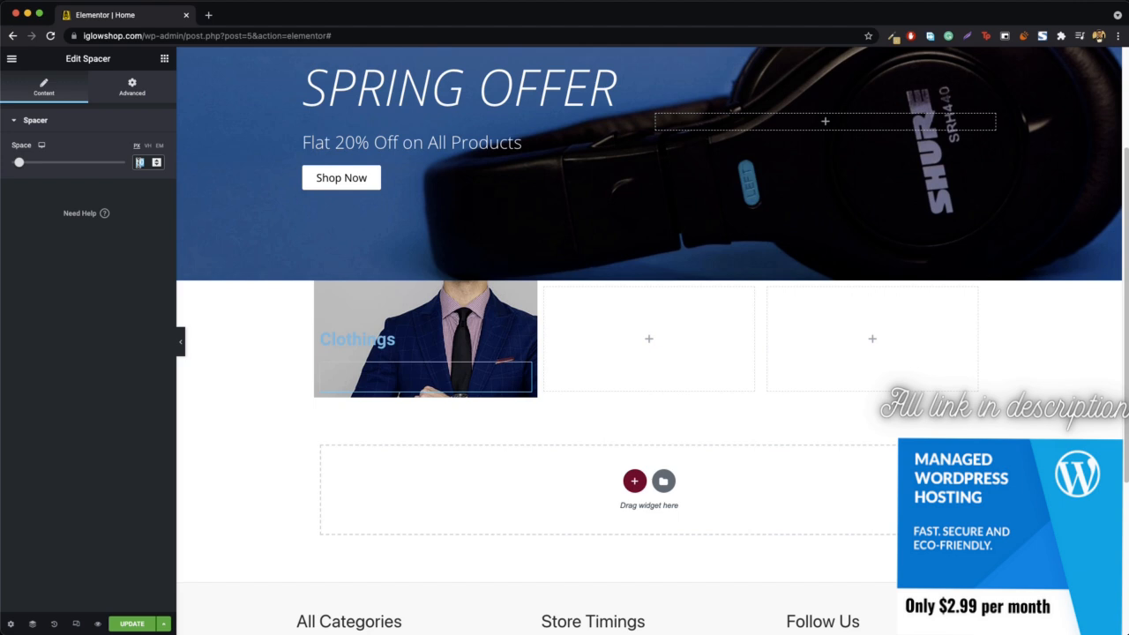
{"action": "type", "text": "90"}
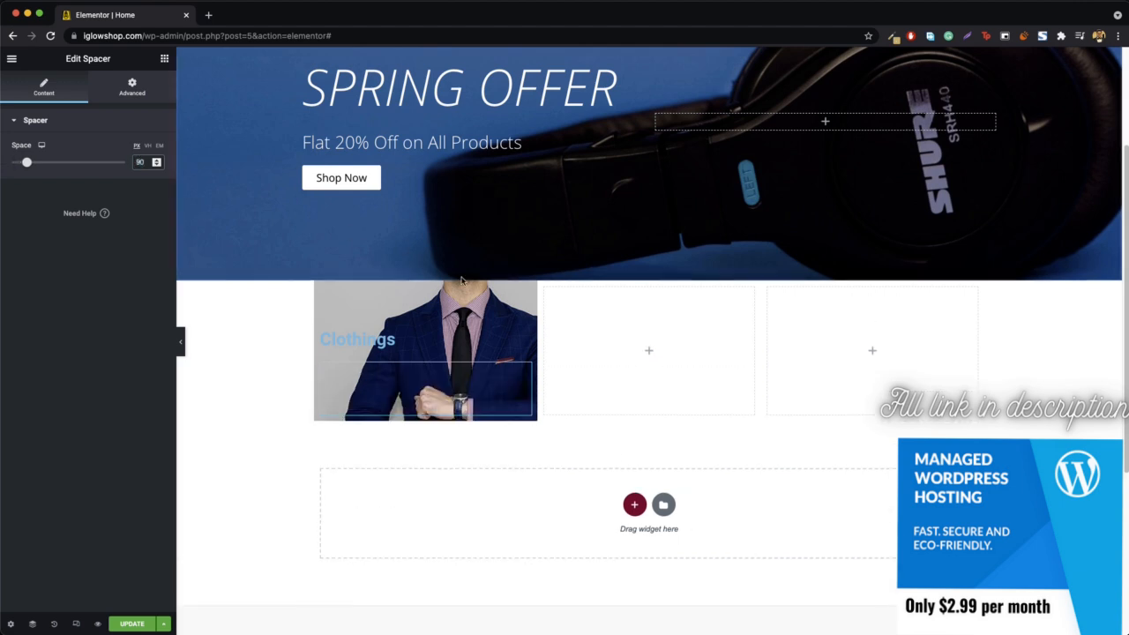
- Keep the first spacer above the Clothings heading and set its space to 90 px
{"action": "left_click", "coordinate": [453, 309]}
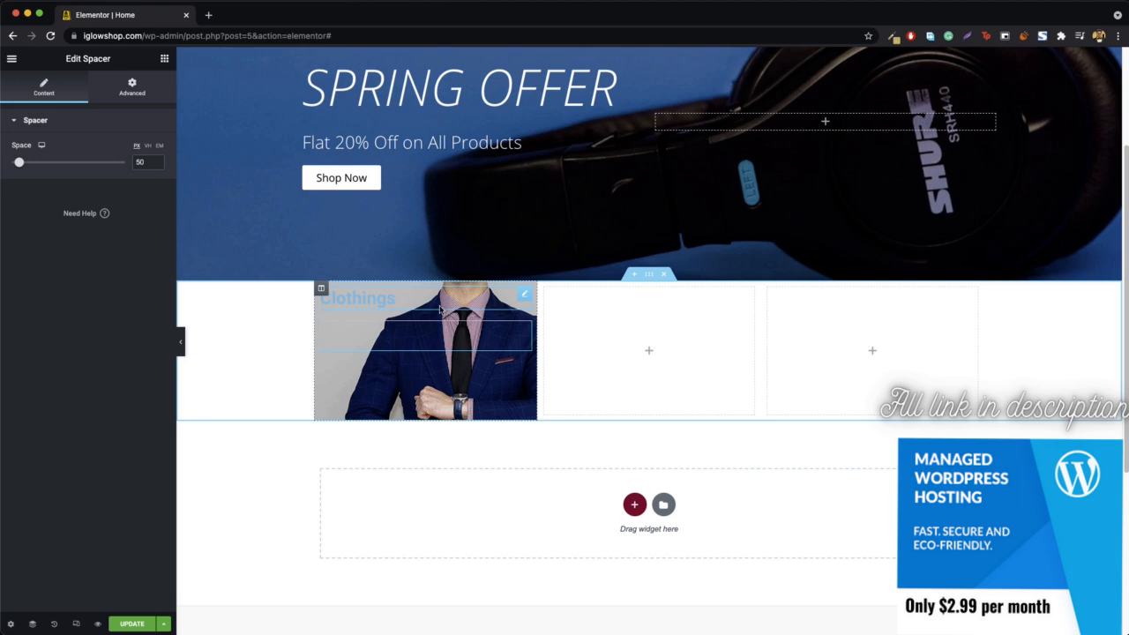
{"action": "left_click_drag", "start_coordinate": [429, 345], "coordinate": [444, 304]}
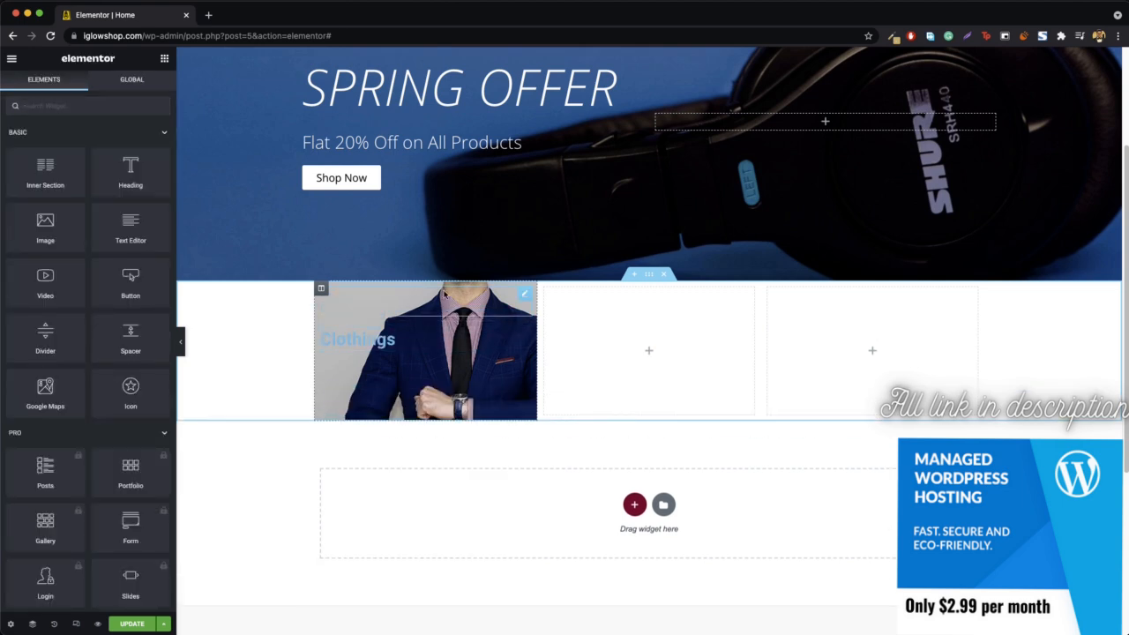
{"action": "left_click", "coordinate": [445, 294]}
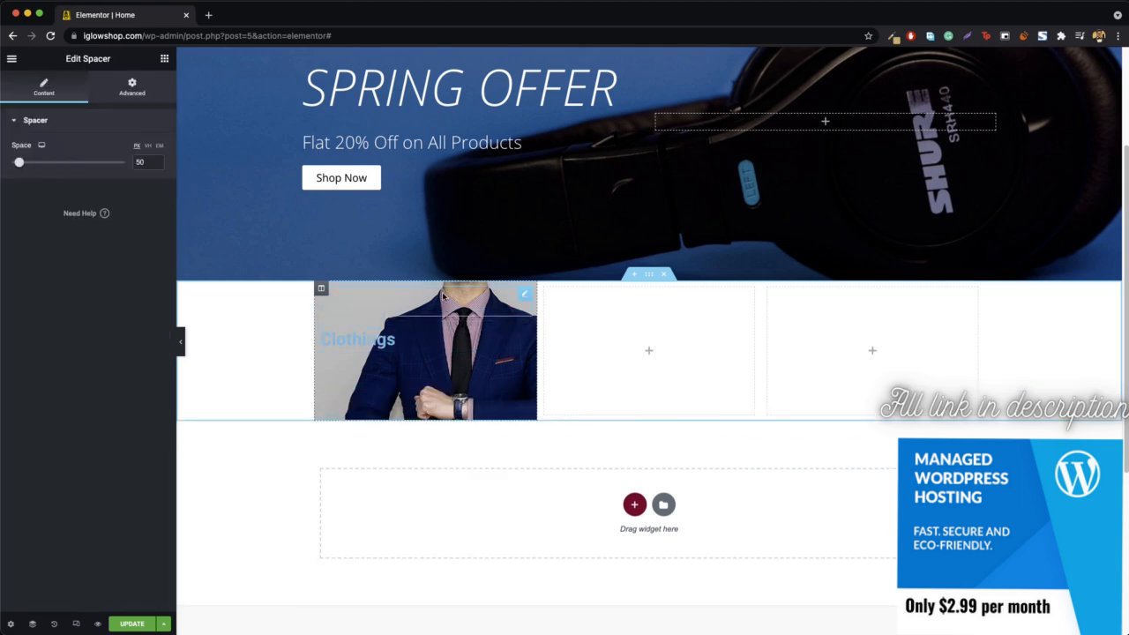
{"action": "left_click", "coordinate": [146, 162]}
{"action": "type", "text": "90"}
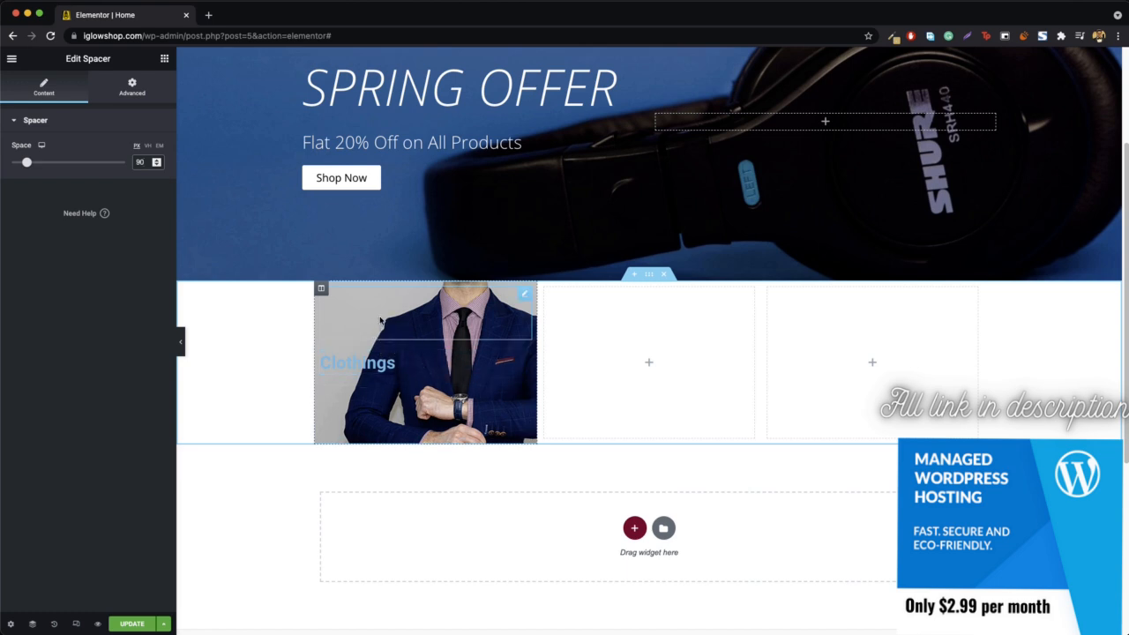
- Set the position of the Clothings column's background image to Top Center
{"action": "right_click", "coordinate": [321, 292]}
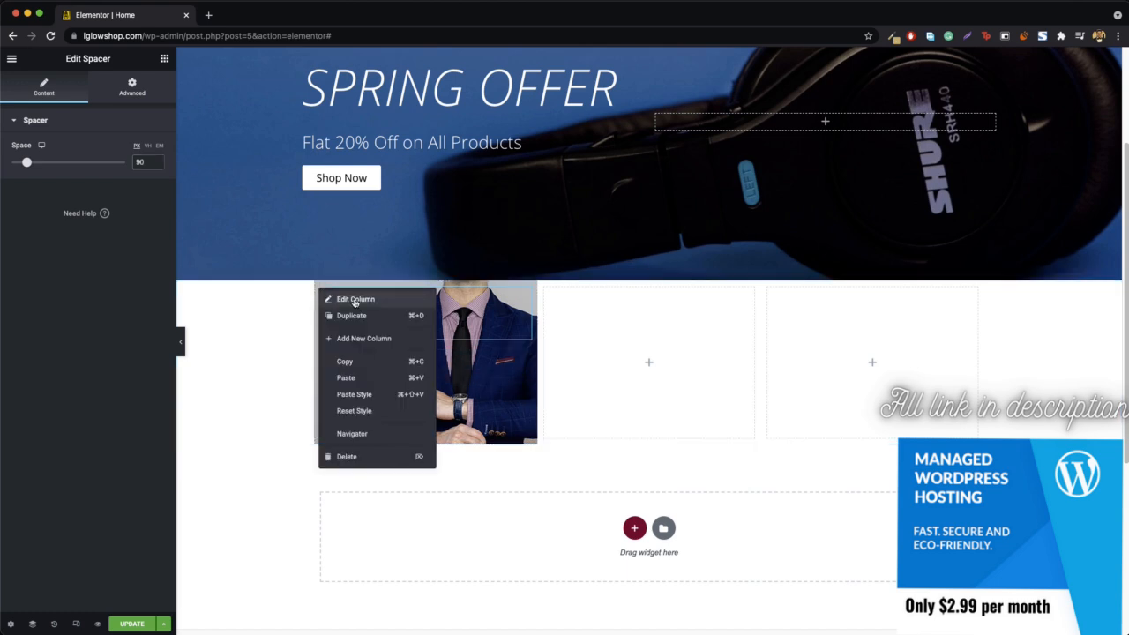
{"action": "left_click", "coordinate": [355, 300]}
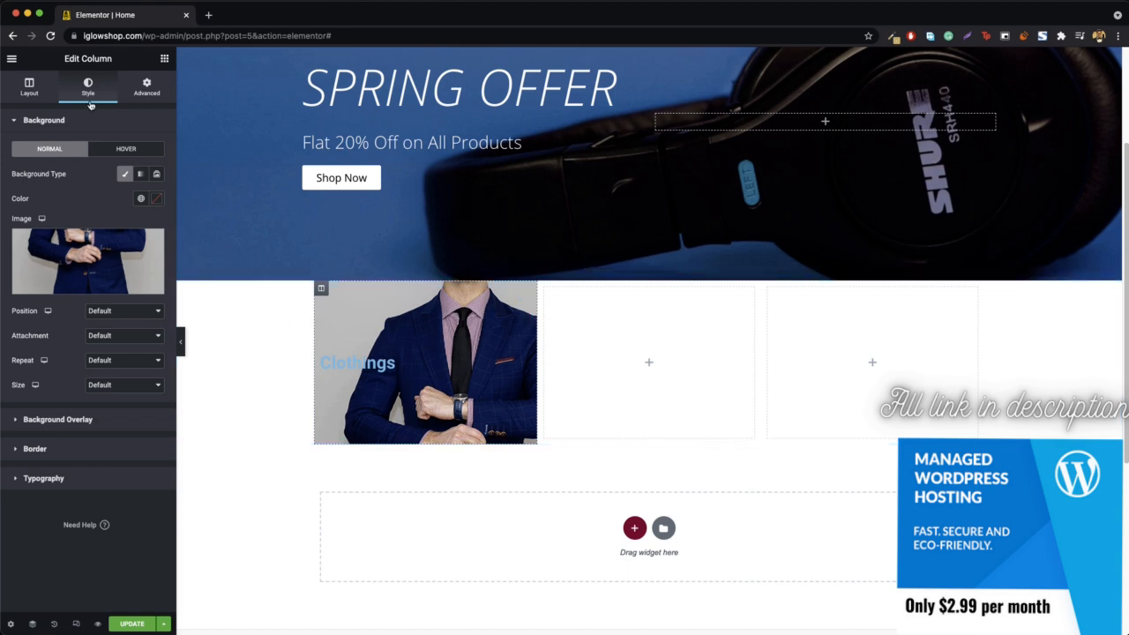
{"action": "left_click", "coordinate": [124, 314]}
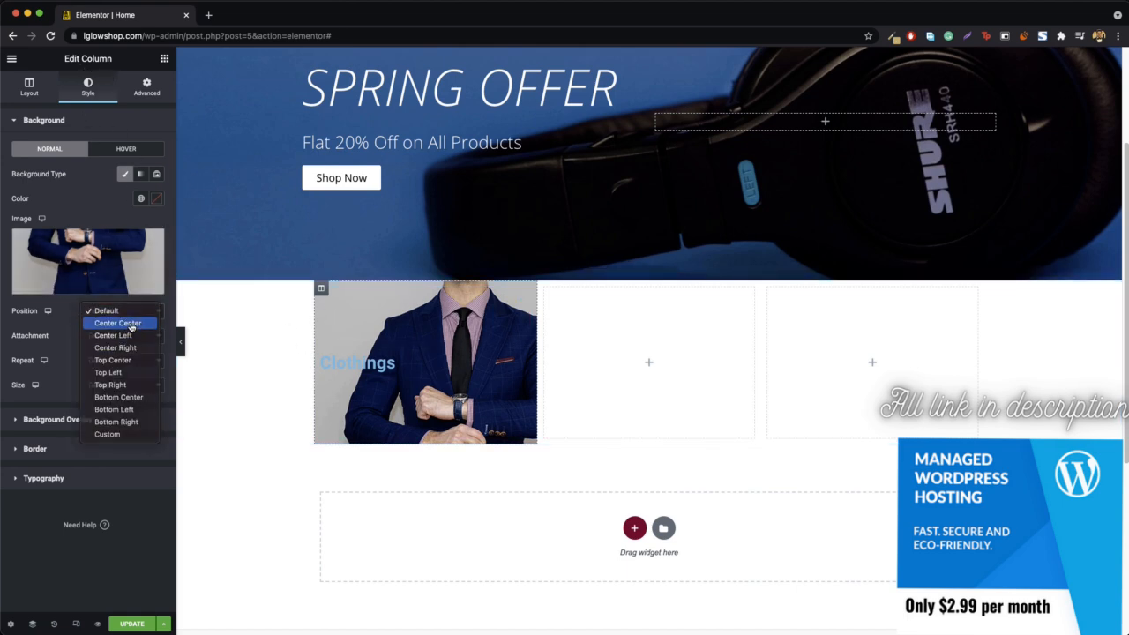
{"action": "left_click", "coordinate": [131, 323]}
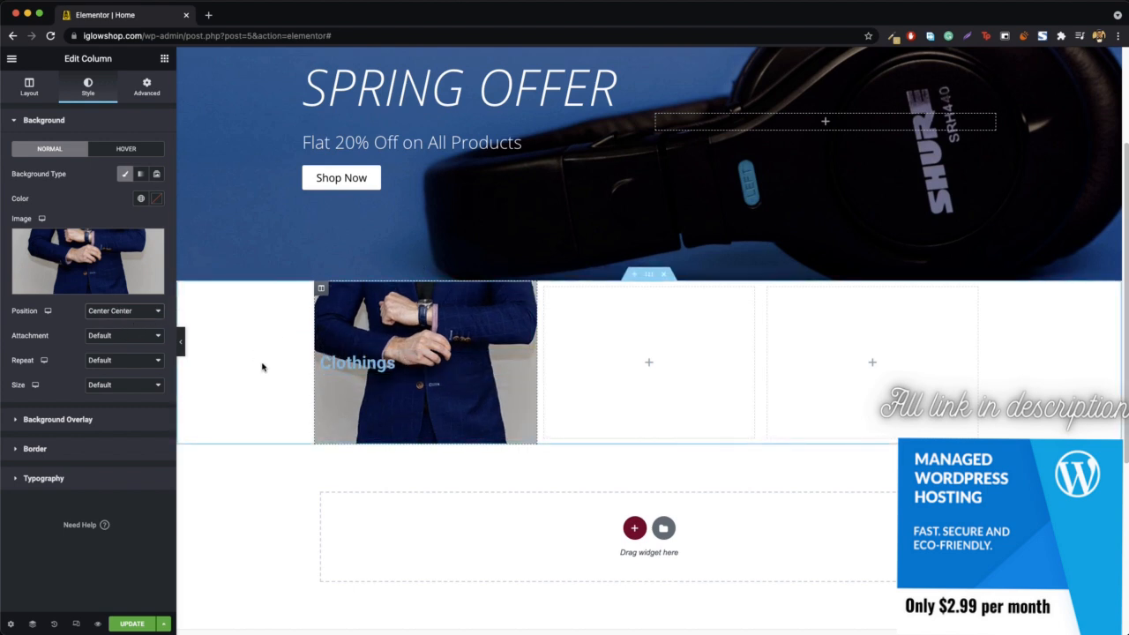
{"action": "left_click", "coordinate": [128, 312]}
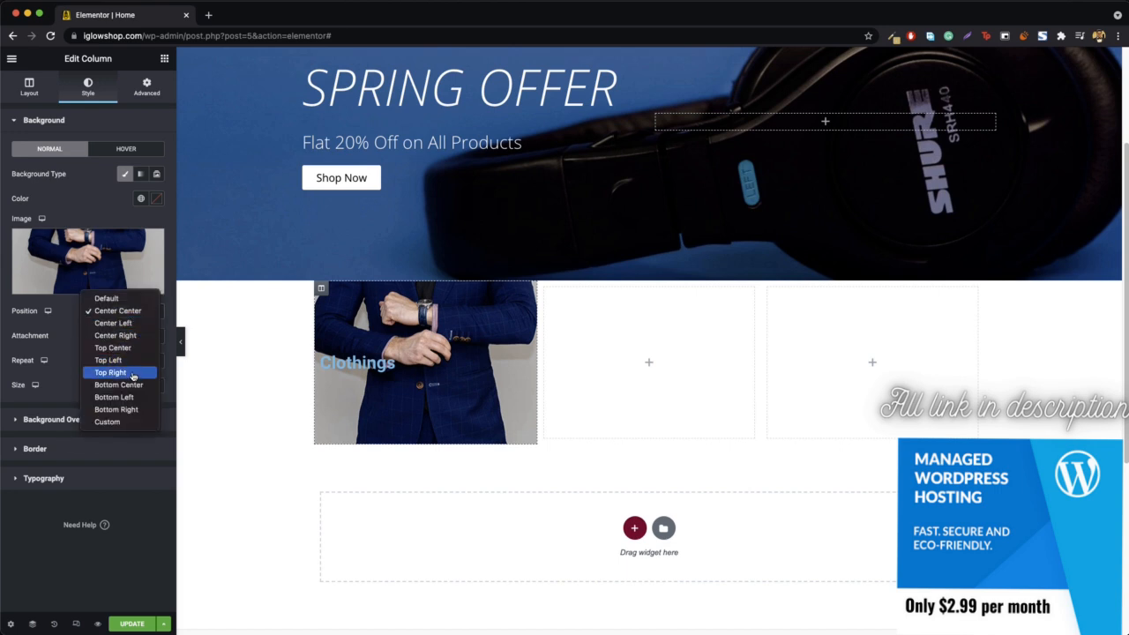
{"action": "left_click", "coordinate": [113, 347]}
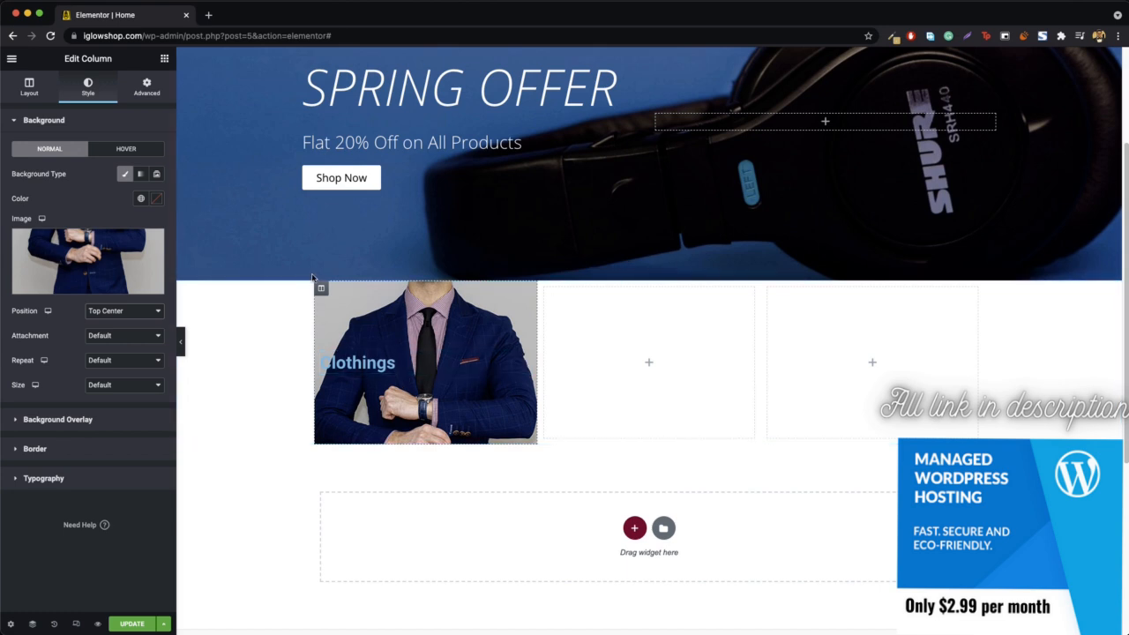
- Apply a classic background overlay in black (#000000) to the Clothings column
{"action": "left_click", "coordinate": [75, 422]}
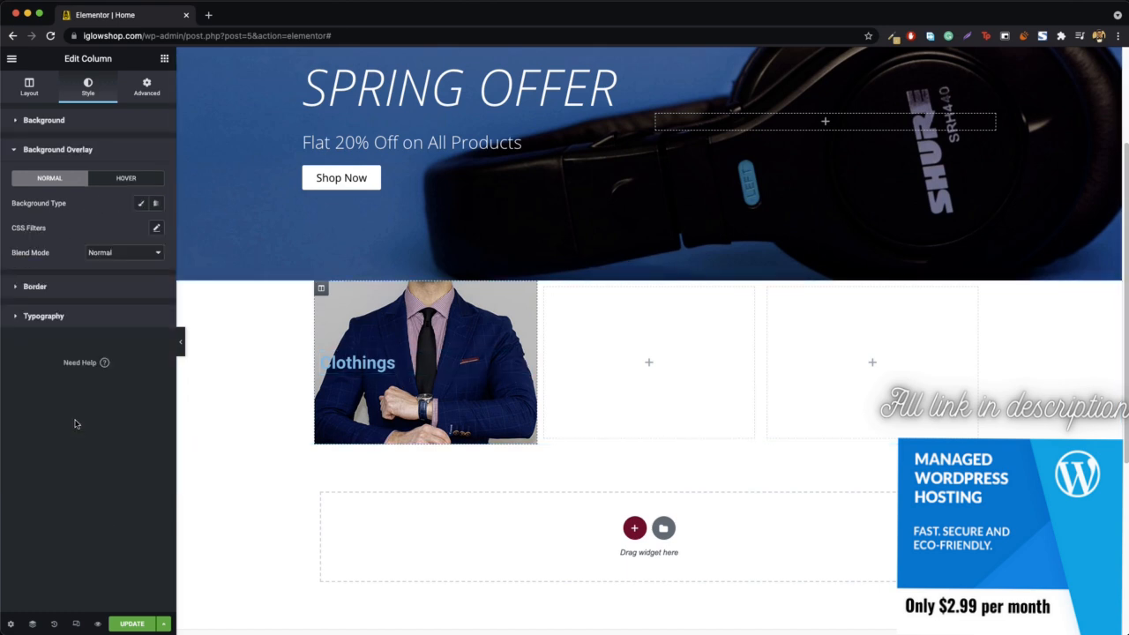
{"action": "left_click", "coordinate": [141, 204]}
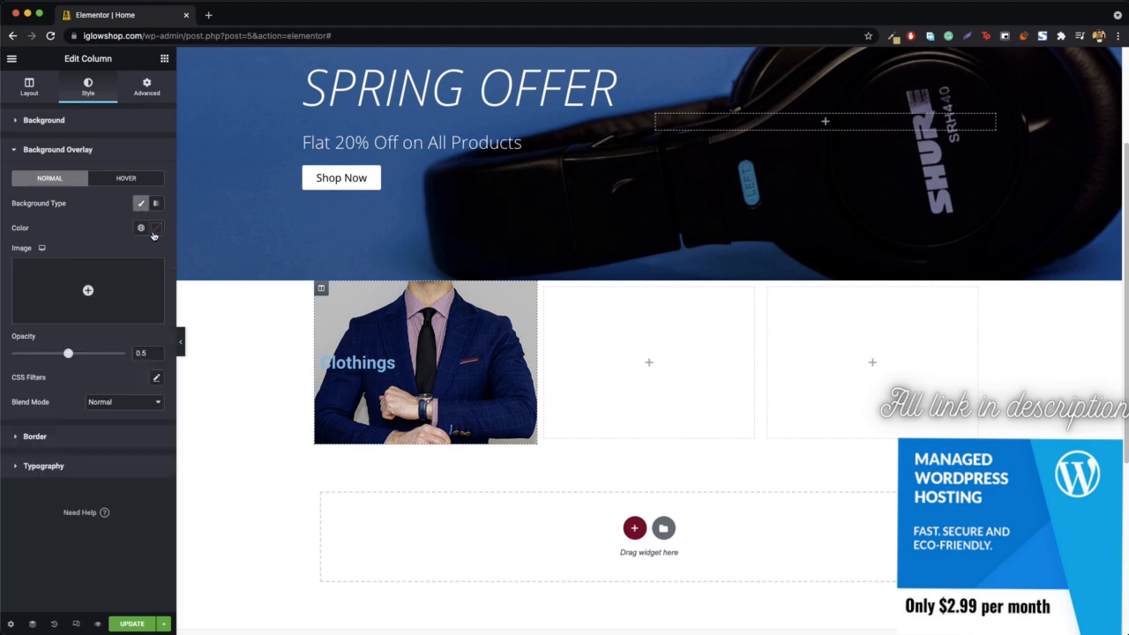
{"action": "left_click", "coordinate": [157, 231]}
{"action": "left_click_drag", "start_coordinate": [107, 325], "coordinate": [22, 368]}
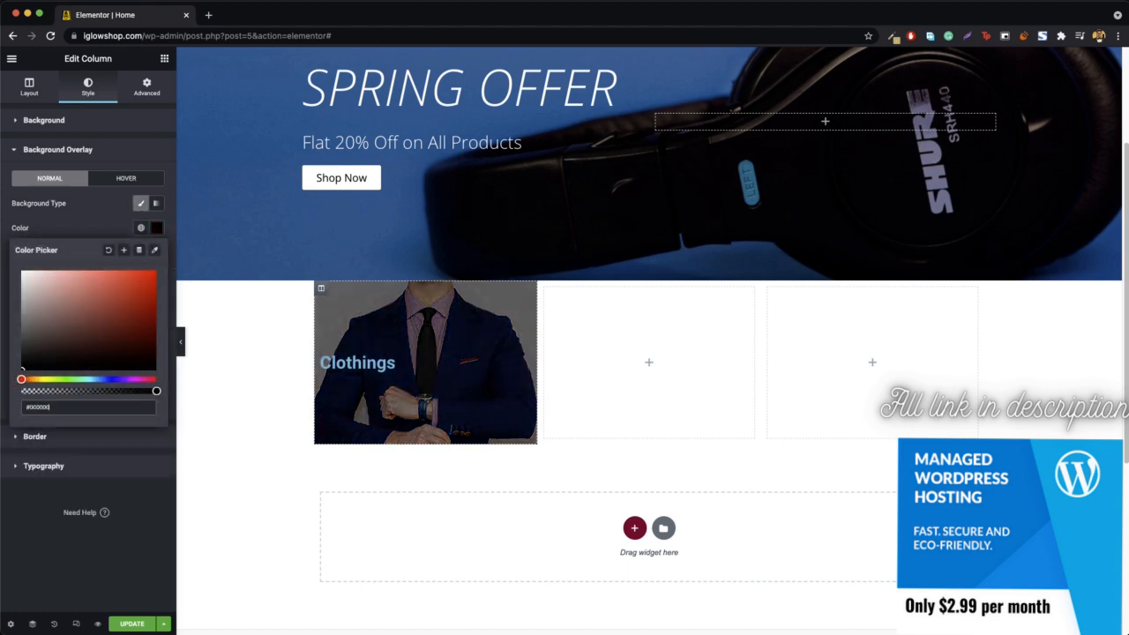
{"action": "left_click", "coordinate": [151, 229]}
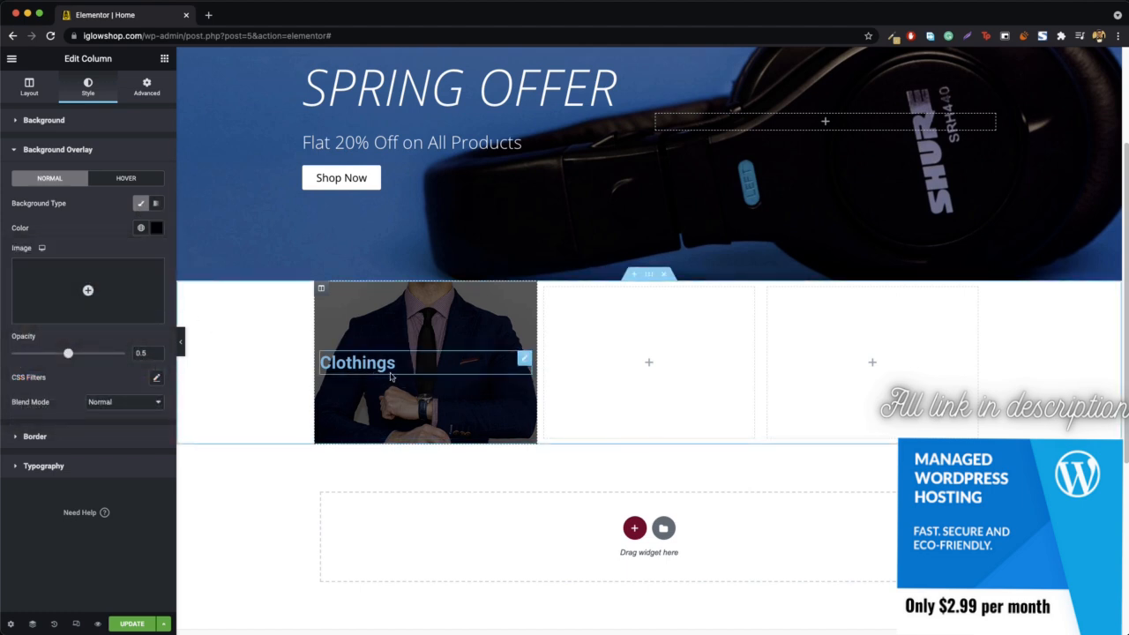
- Change the Clothings heading's text color to white (#FFFFFF)
{"action": "right_click", "coordinate": [524, 361]}
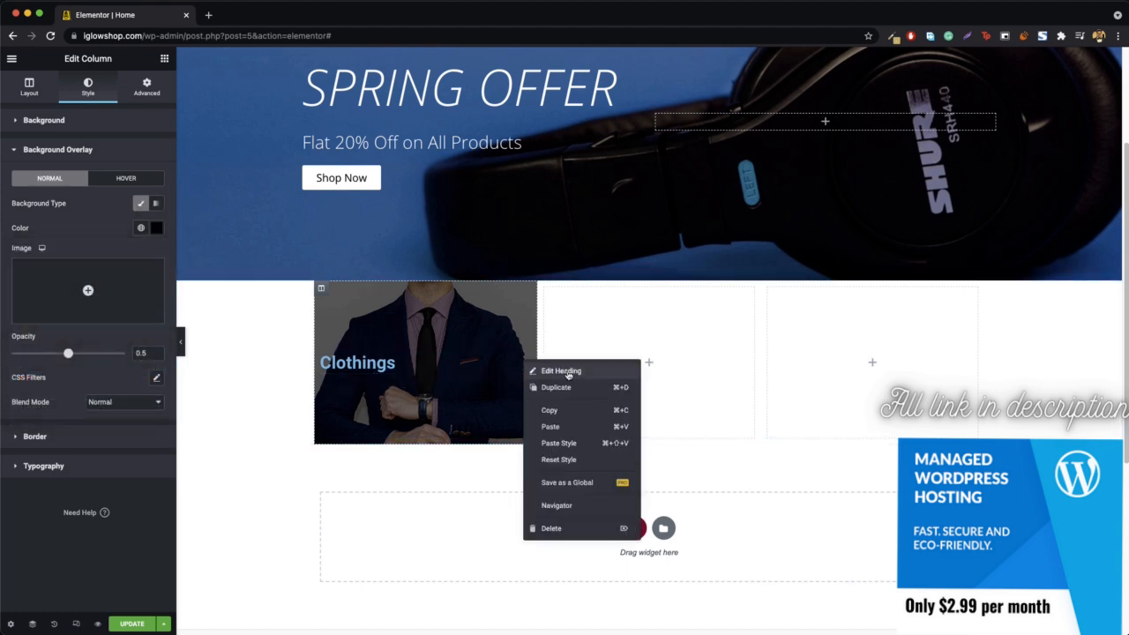
{"action": "left_click", "coordinate": [569, 369]}
{"action": "left_click", "coordinate": [88, 88]}
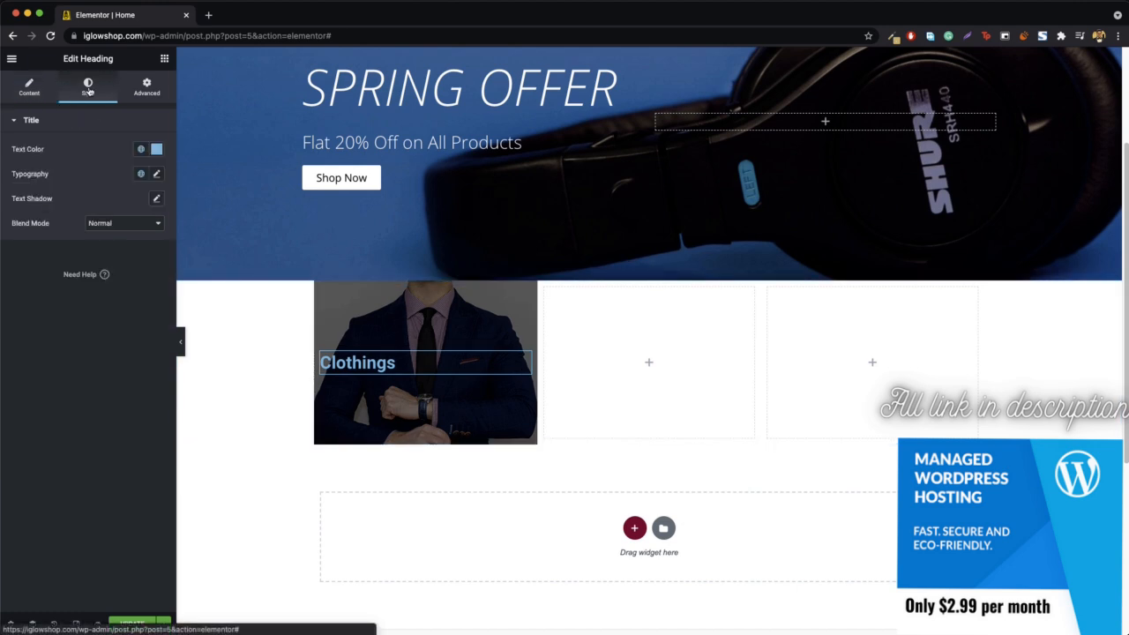
{"action": "left_click", "coordinate": [156, 148]}
{"action": "left_click_drag", "start_coordinate": [95, 223], "coordinate": [29, 179]}
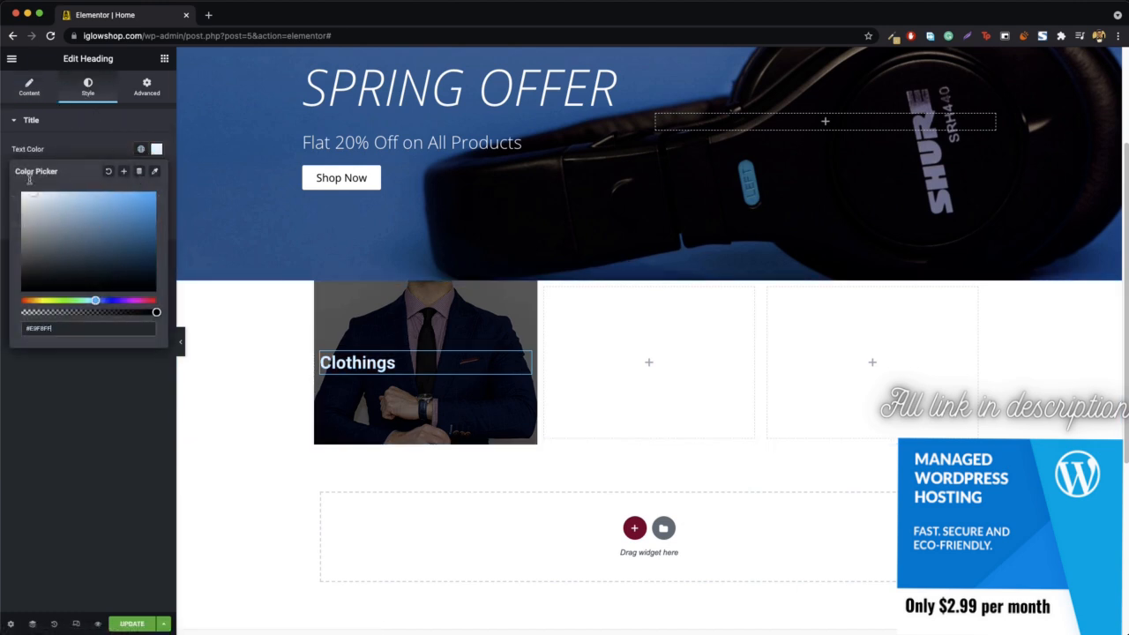
{"action": "left_click", "coordinate": [156, 151]}
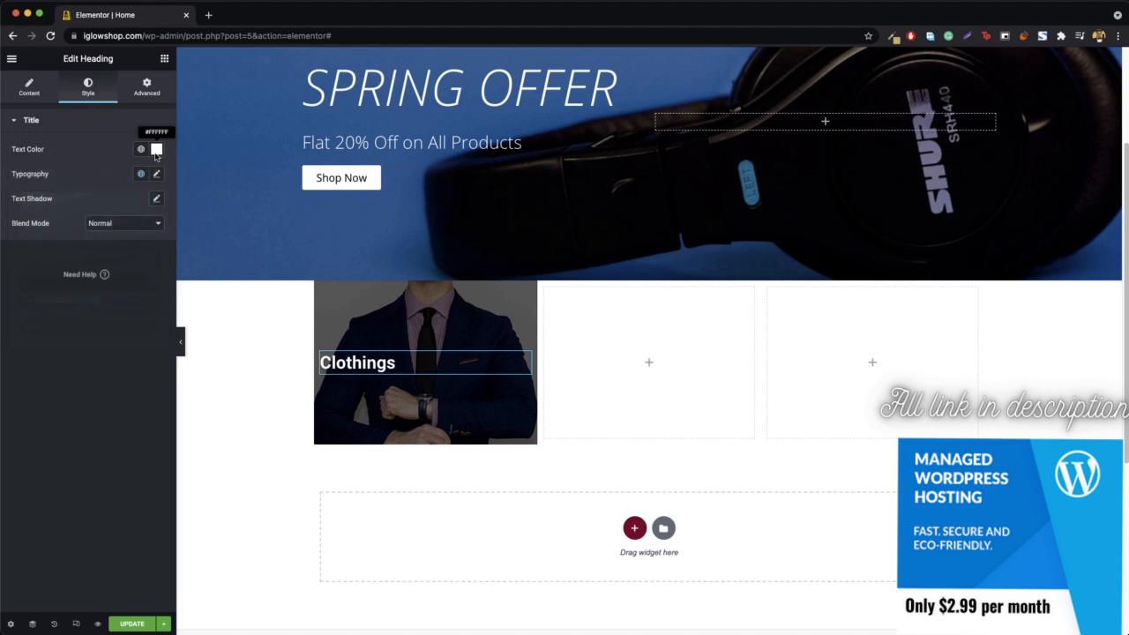
- Set the Clothings heading's typography to the Open Sans font family with a weight of 400
{"action": "left_click", "coordinate": [158, 176]}
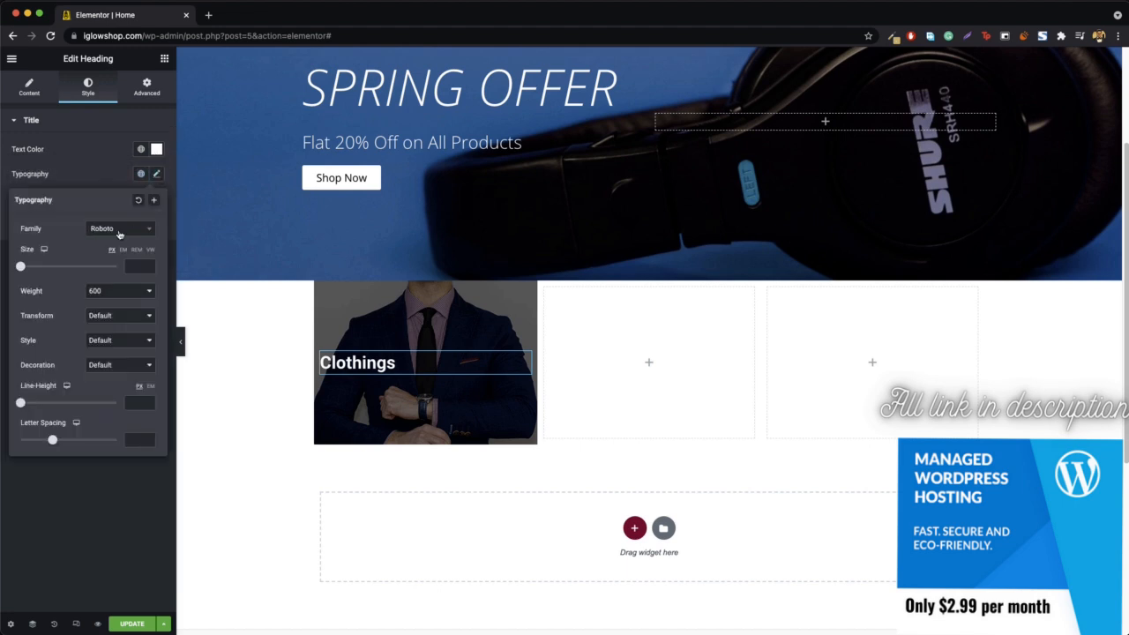
{"action": "left_click", "coordinate": [119, 229]}
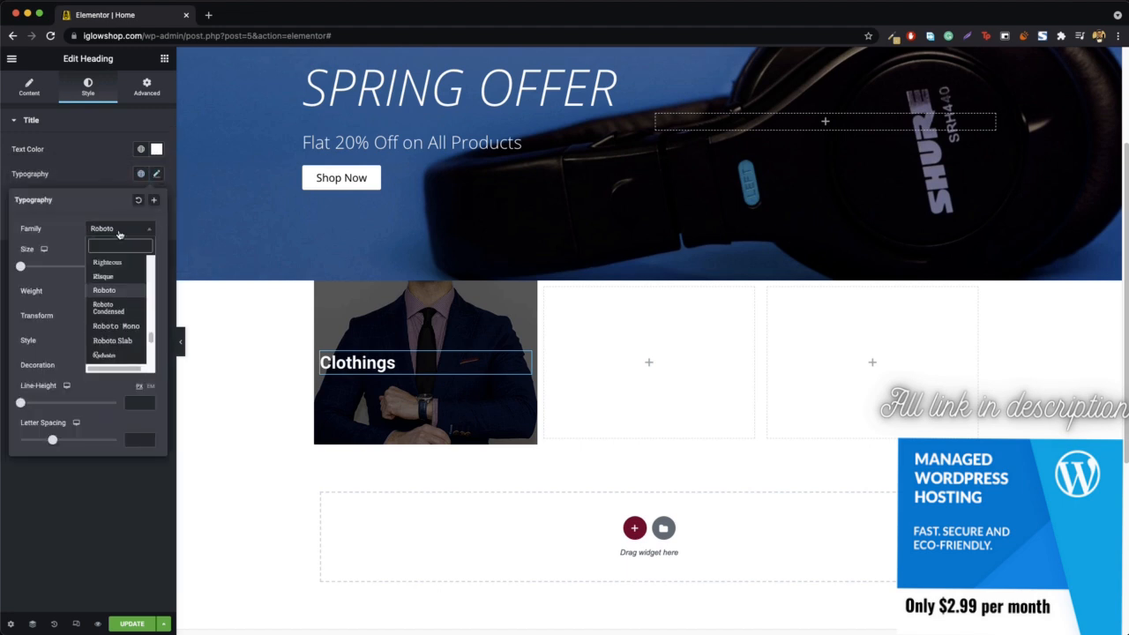
{"action": "type", "text": "open"}
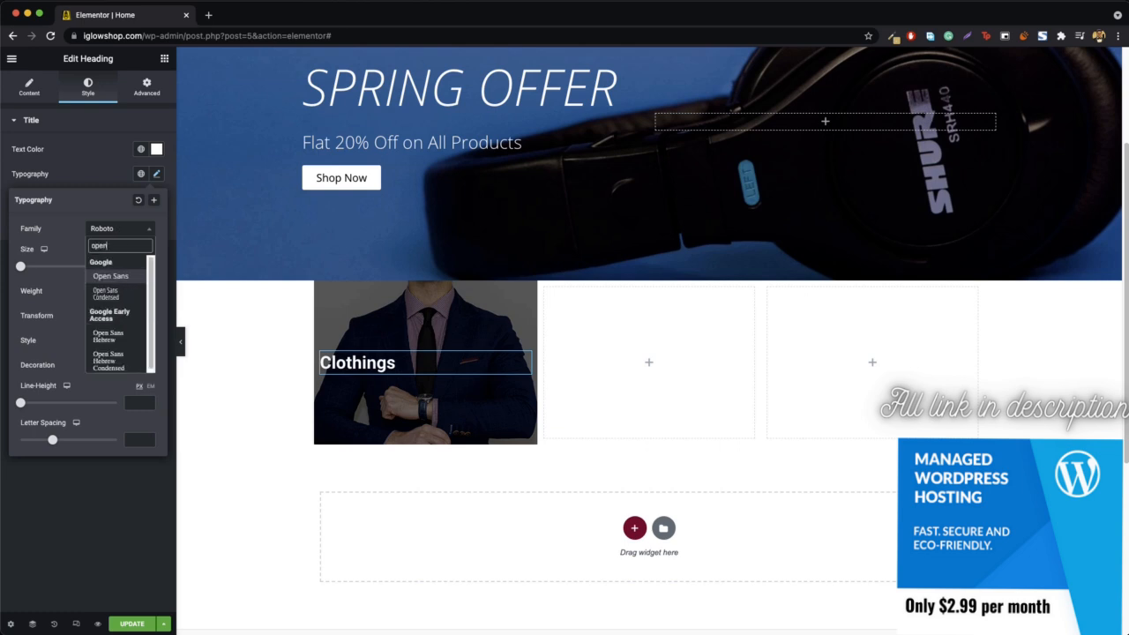
{"action": "key", "text": "Return"}
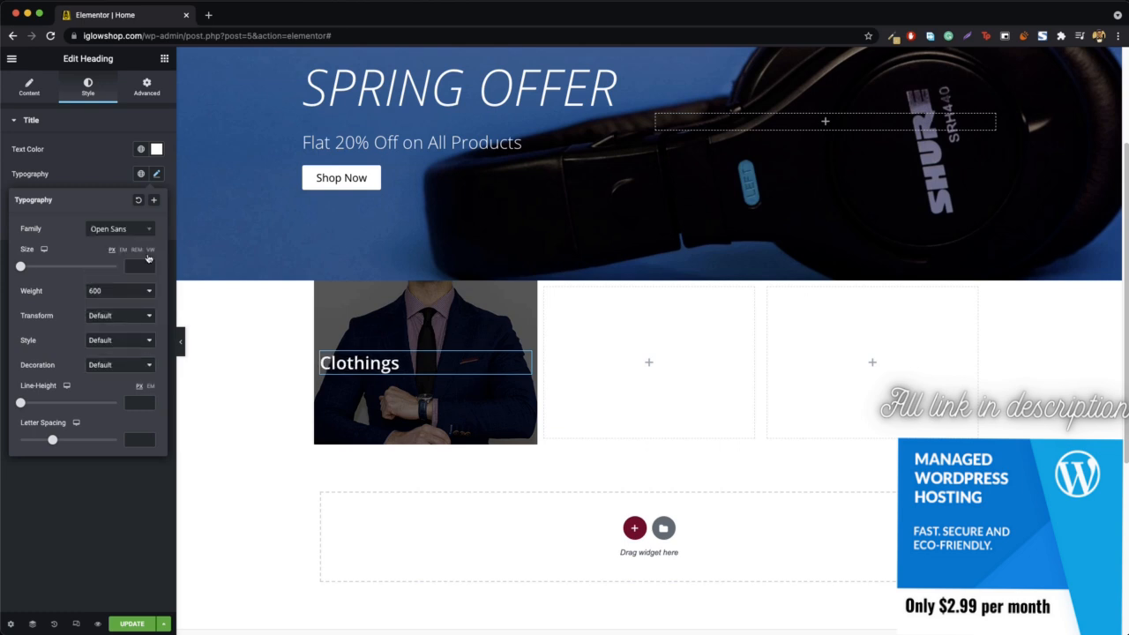
{"action": "left_click", "coordinate": [108, 296]}
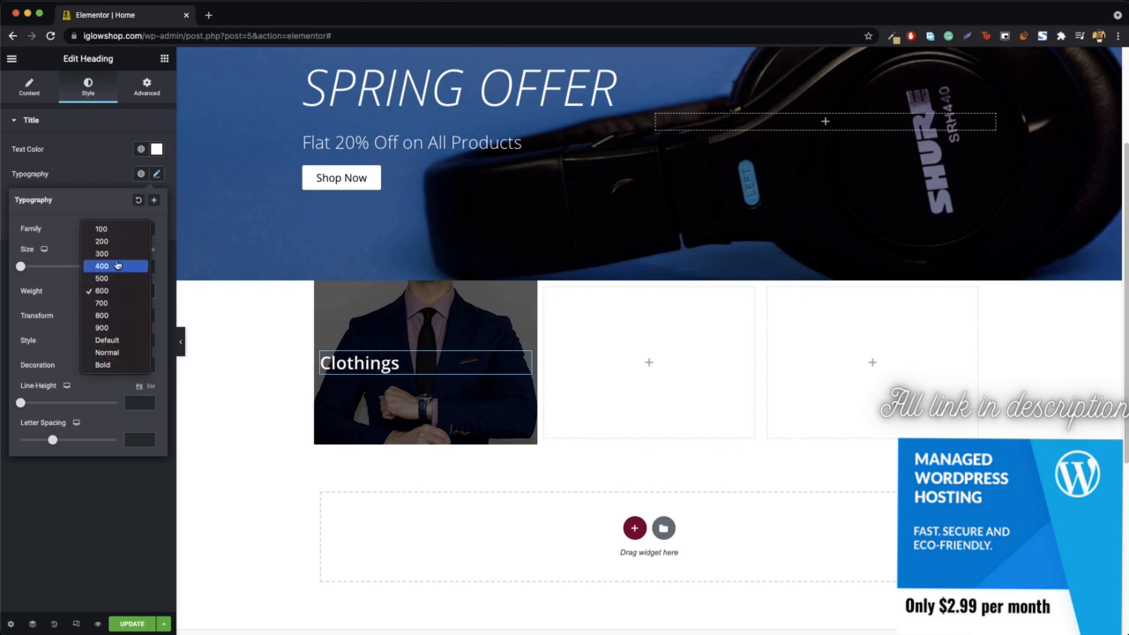
{"action": "left_click", "coordinate": [118, 267]}
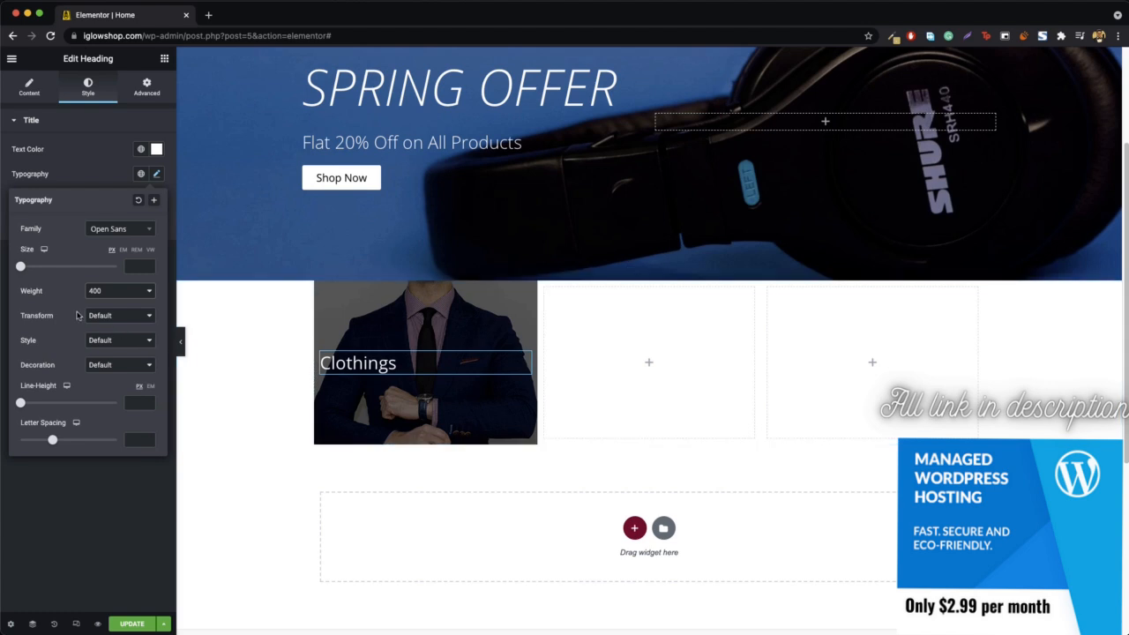
- Try the Uppercase text transform on the Clothings heading and restore it to Default
{"action": "left_click", "coordinate": [138, 315]}
{"action": "left_click", "coordinate": [141, 325]}
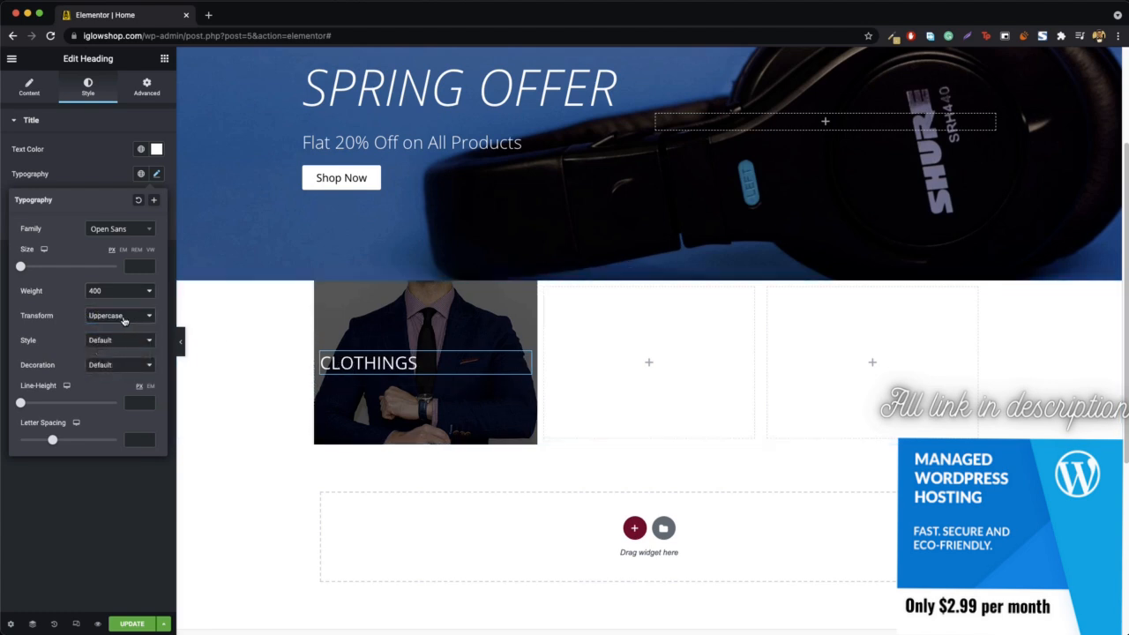
{"action": "left_click", "coordinate": [125, 319]}
{"action": "left_click", "coordinate": [106, 302]}
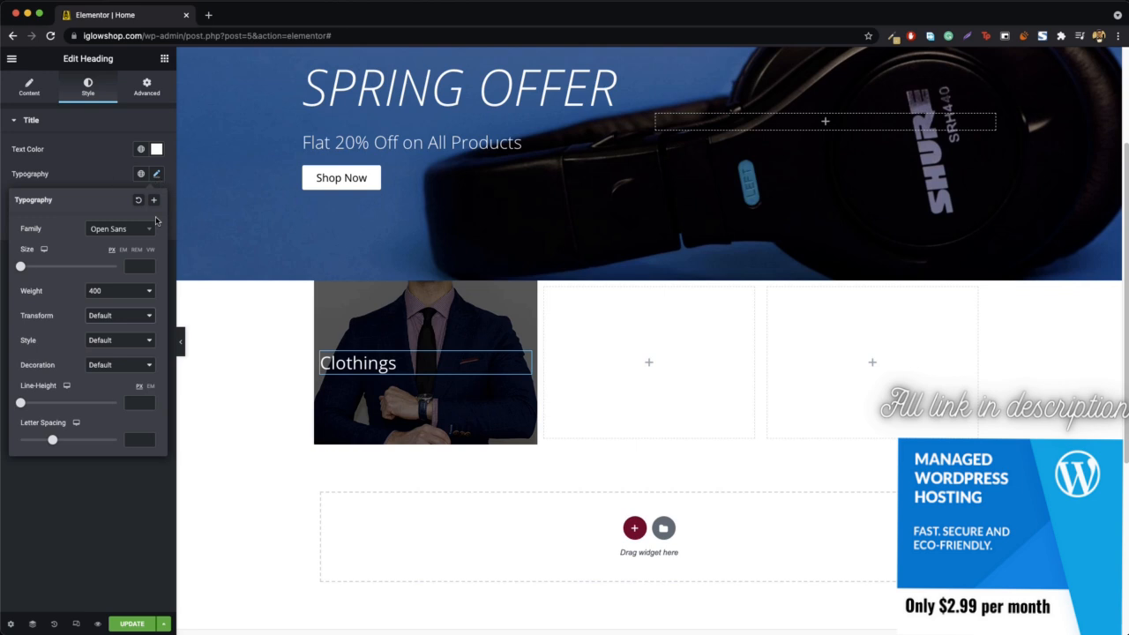
{"action": "left_click", "coordinate": [157, 177]}
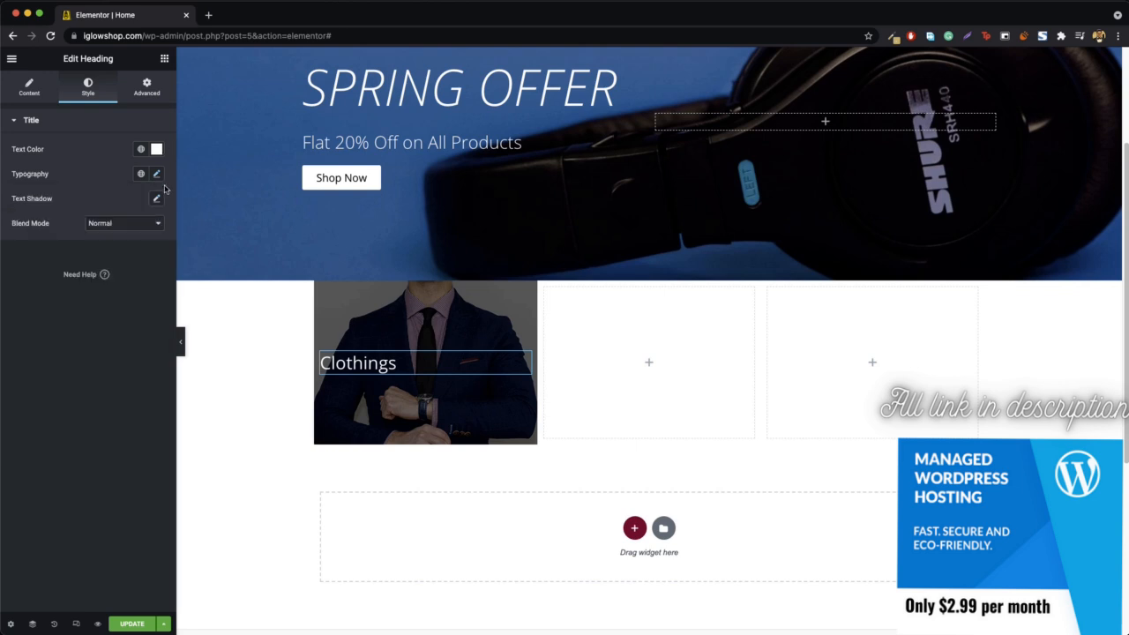
- Copy the banner's Shop Now button to below the Clothings heading and set the copy's text to View
{"action": "left_click", "coordinate": [164, 60]}
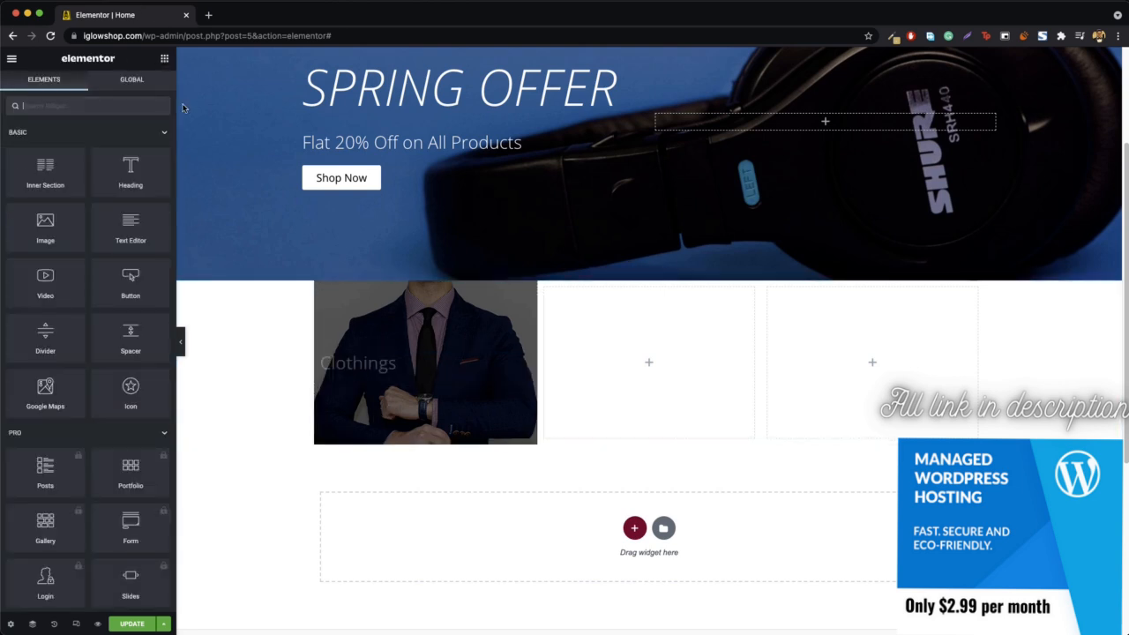
{"action": "right_click", "coordinate": [353, 186]}
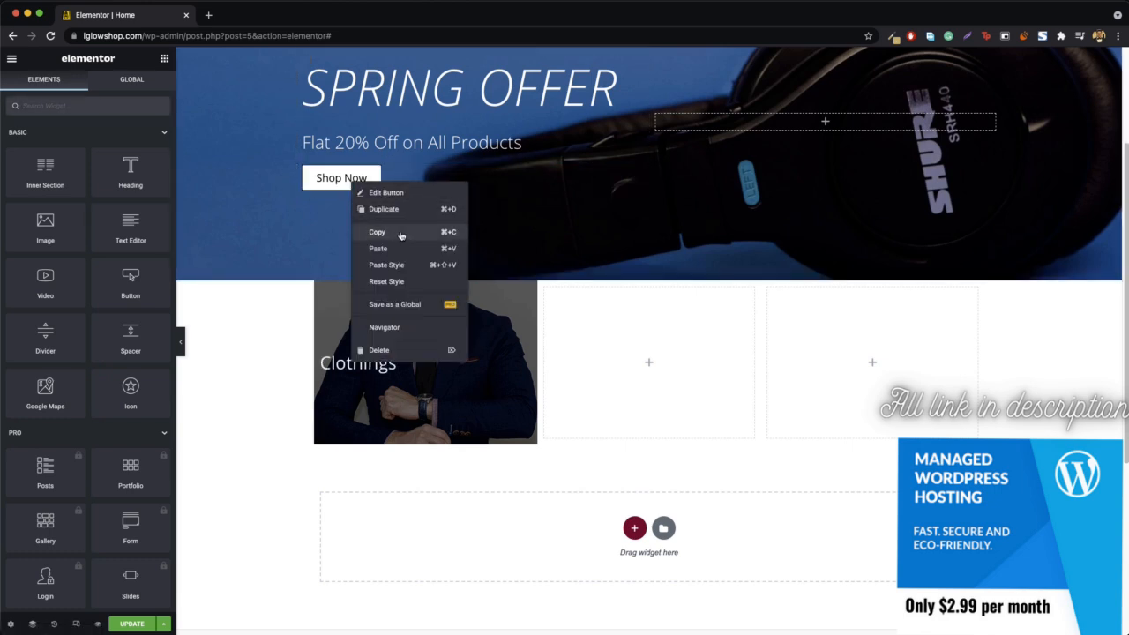
{"action": "left_click", "coordinate": [398, 234]}
{"action": "right_click", "coordinate": [398, 374]}
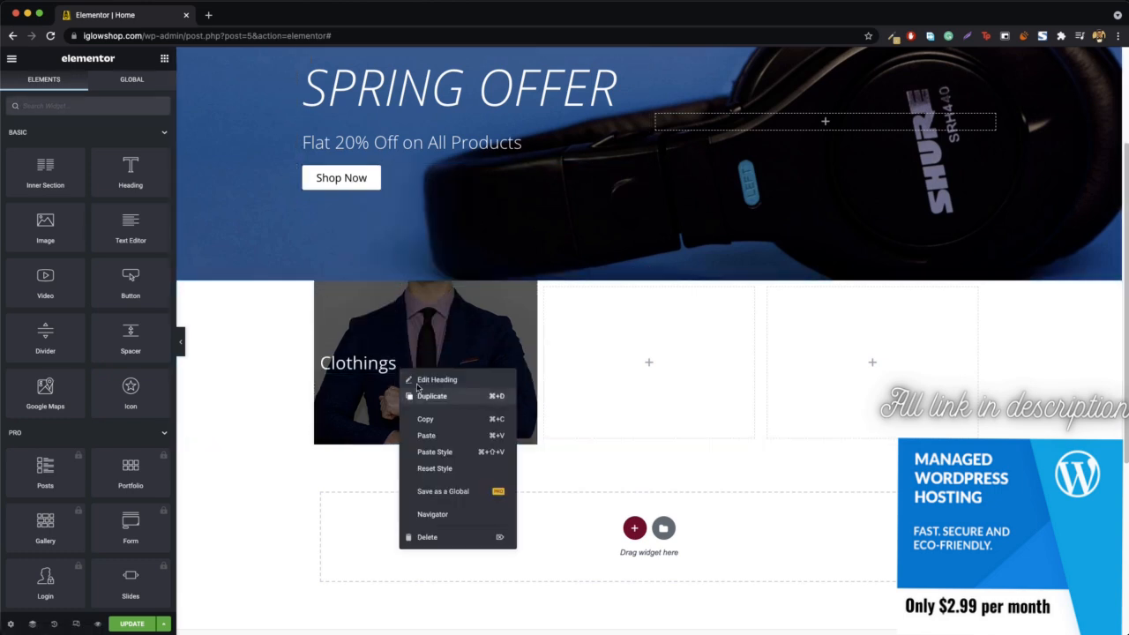
{"action": "left_click", "coordinate": [444, 436]}
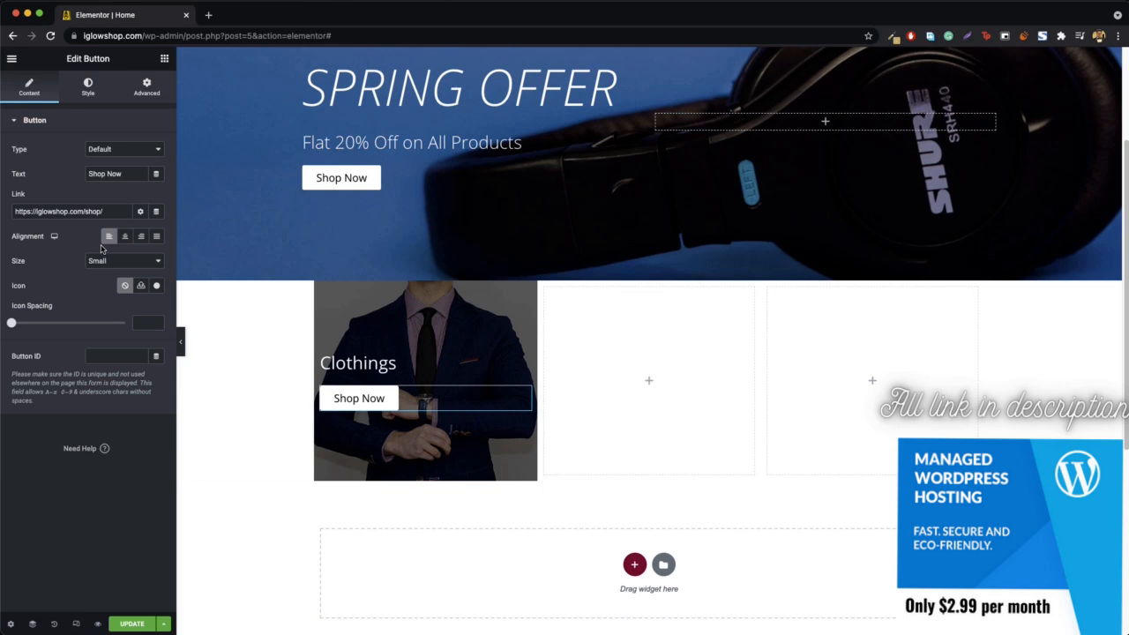
{"action": "triple_click", "coordinate": [117, 172]}
{"action": "type", "text": "View"}
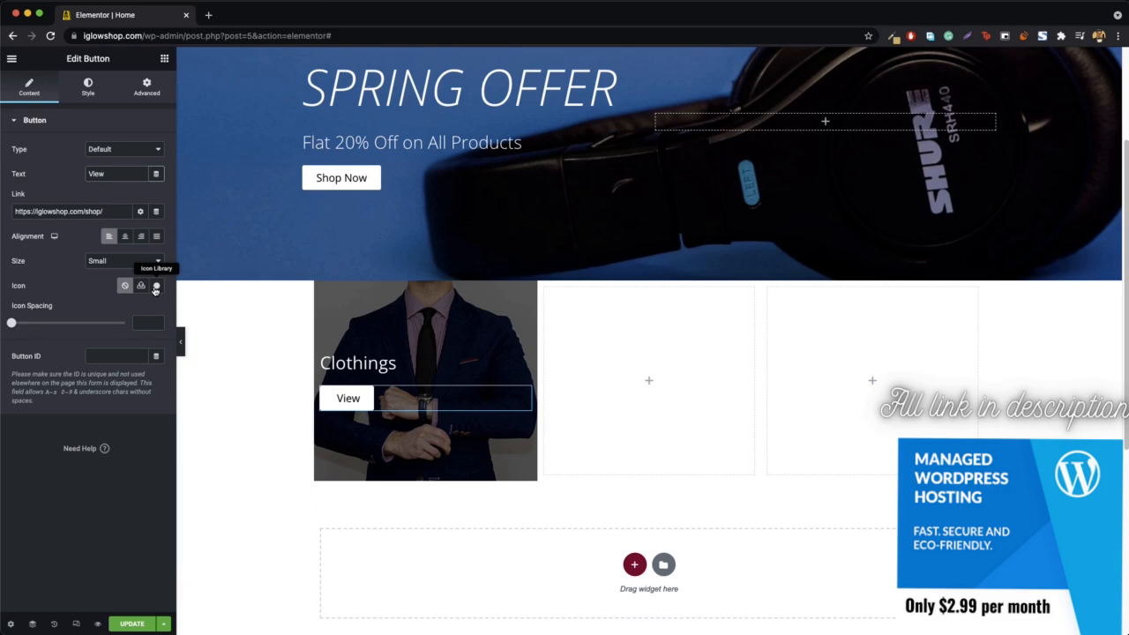
- Add the Eye icon from the icon library to the View button
{"action": "left_click", "coordinate": [155, 287]}
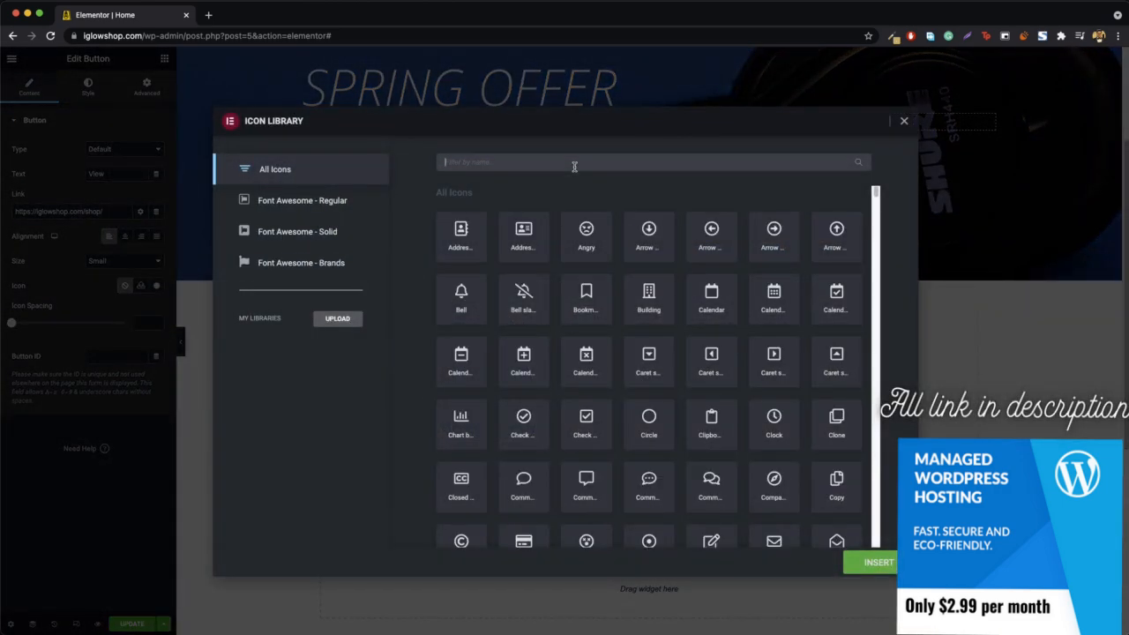
{"action": "type", "text": "cloth"}
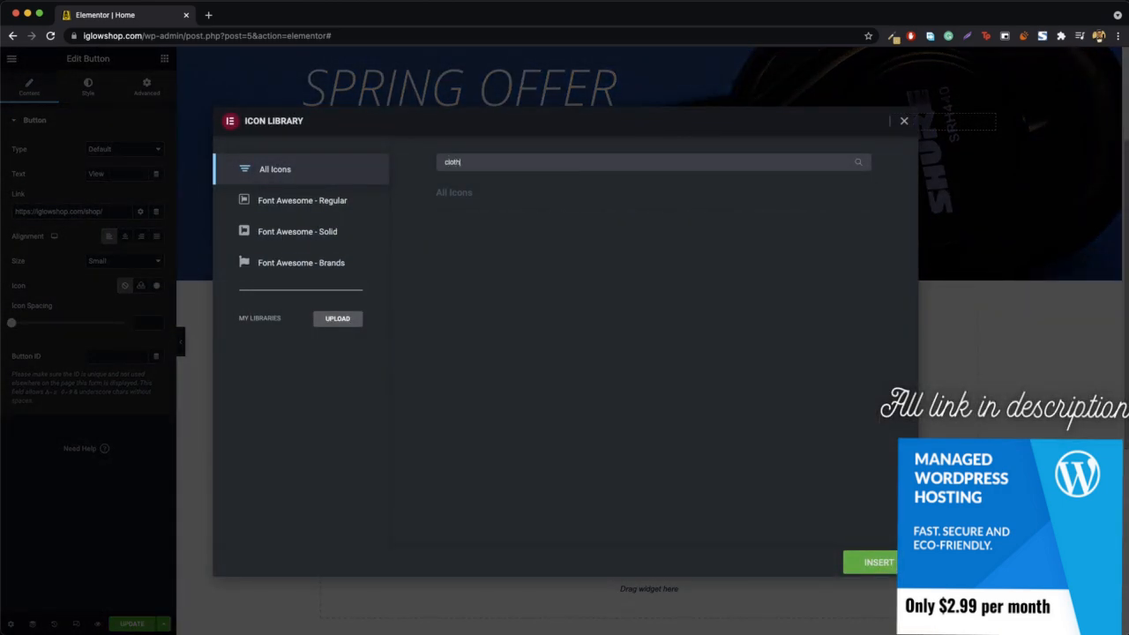
{"action": "key", "text": "BackSpace"}
{"action": "key", "text": "BackSpace"}
{"action": "key", "text": "BackSpace"}
{"action": "key", "text": "BackSpace"}
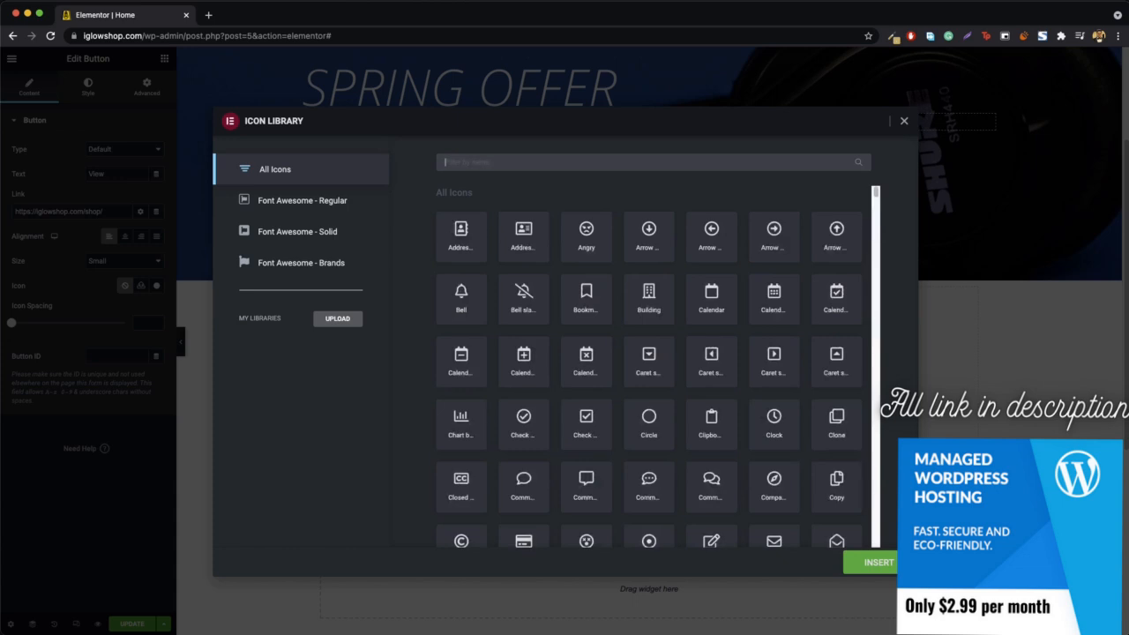
{"action": "scroll", "coordinate": [634, 353], "scroll_direction": "down", "scroll_amount": 5}
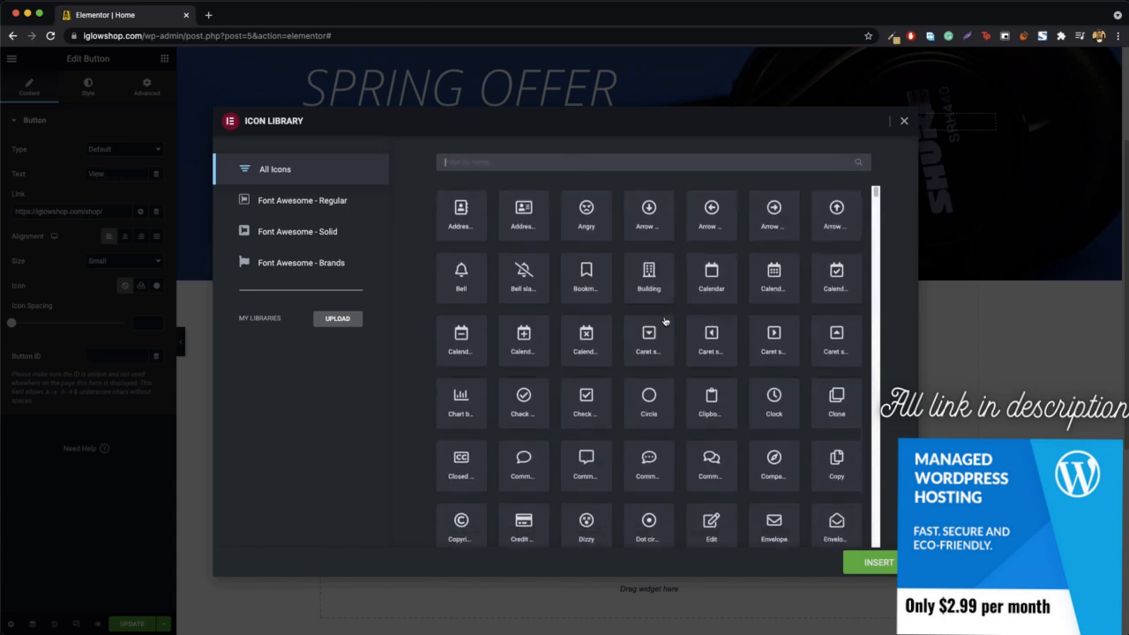
{"action": "left_click", "coordinate": [461, 403]}
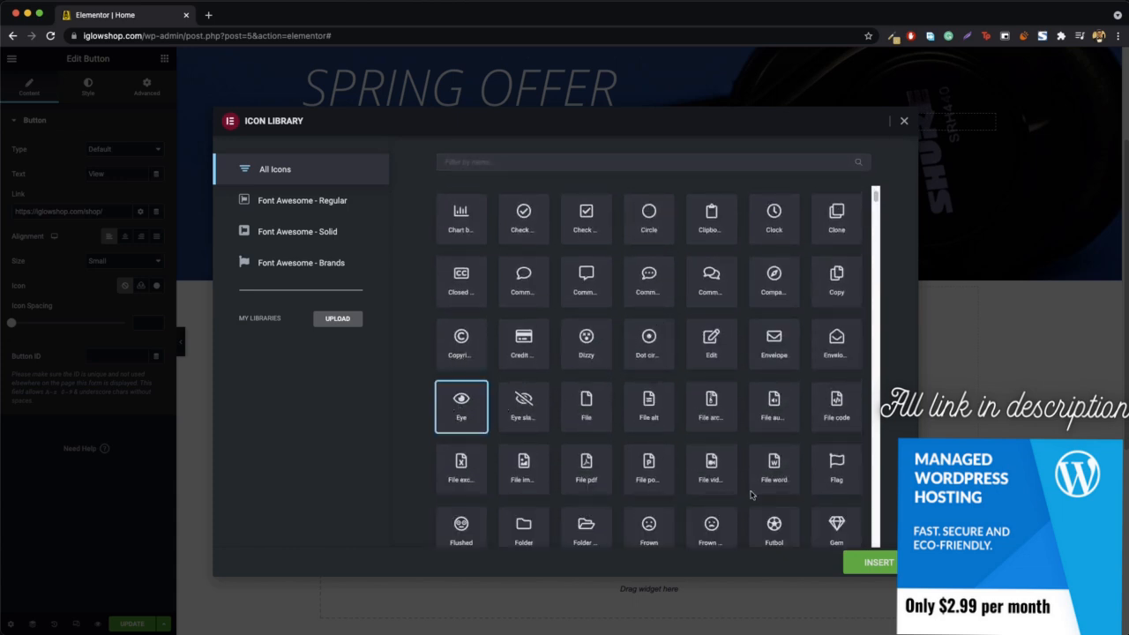
{"action": "left_click", "coordinate": [884, 564]}
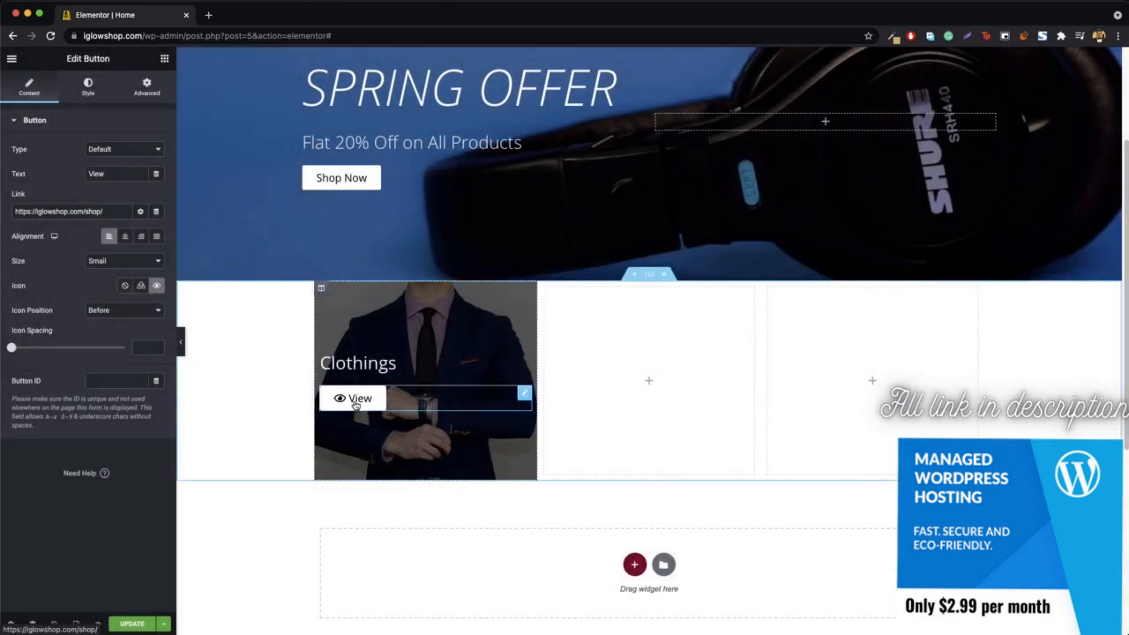
- Open the Clothing category page from the site's navigation in a new tab, copy its address and close the tab
{"action": "scroll", "coordinate": [737, 232], "scroll_direction": "up", "scroll_amount": 2}
{"action": "scroll", "coordinate": [737, 232], "scroll_direction": "up", "scroll_amount": 1}
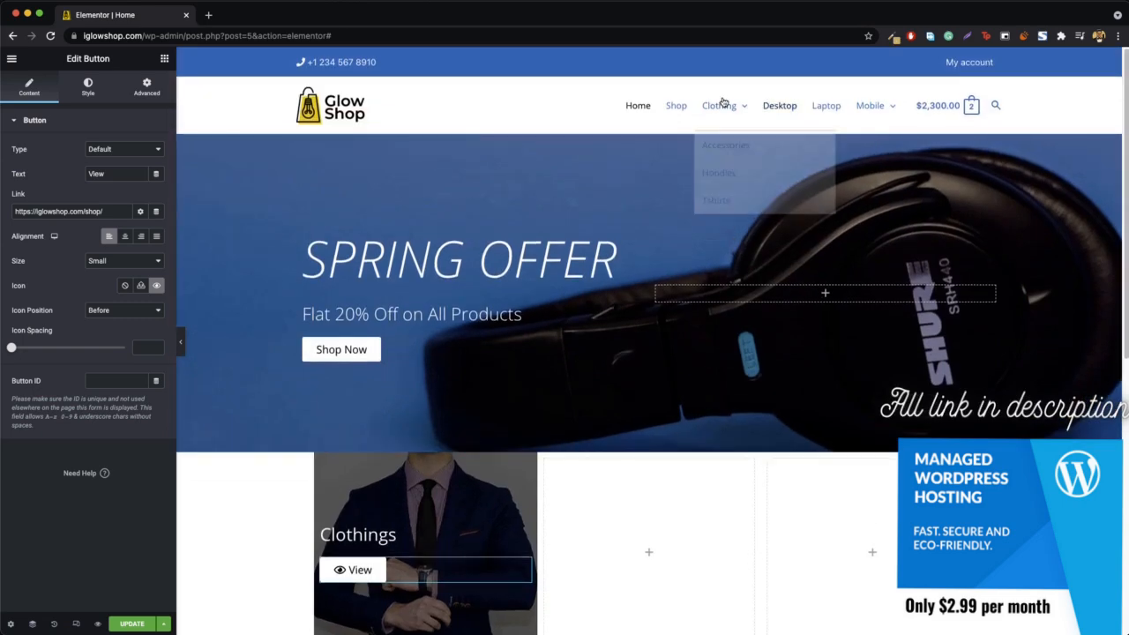
{"action": "right_click", "coordinate": [718, 105]}
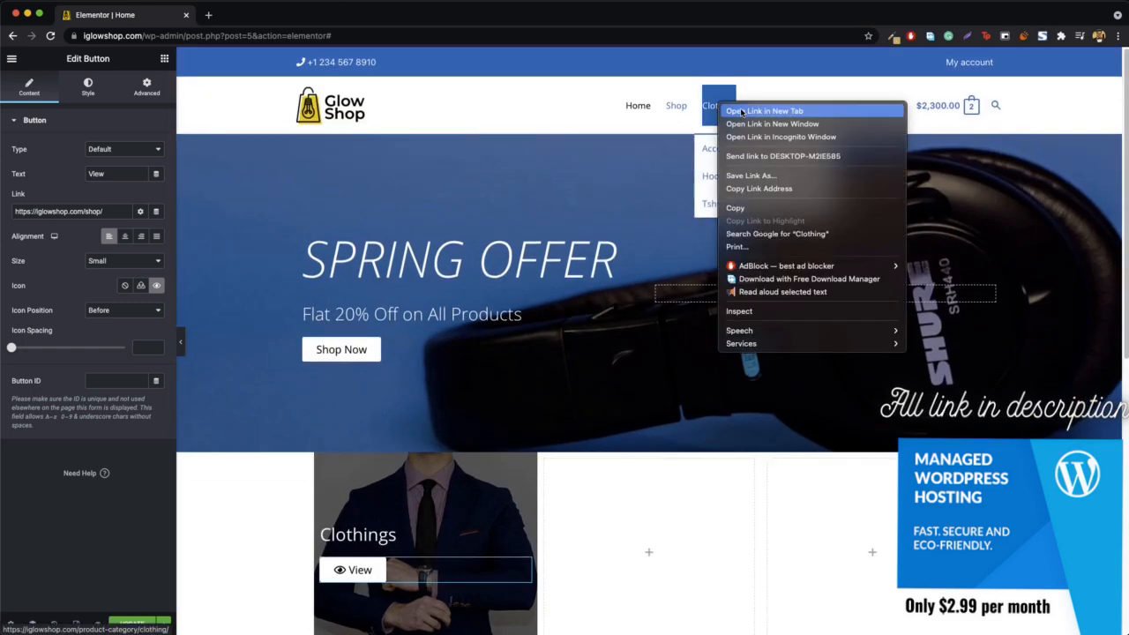
{"action": "left_click", "coordinate": [743, 113]}
{"action": "left_click", "coordinate": [235, 21]}
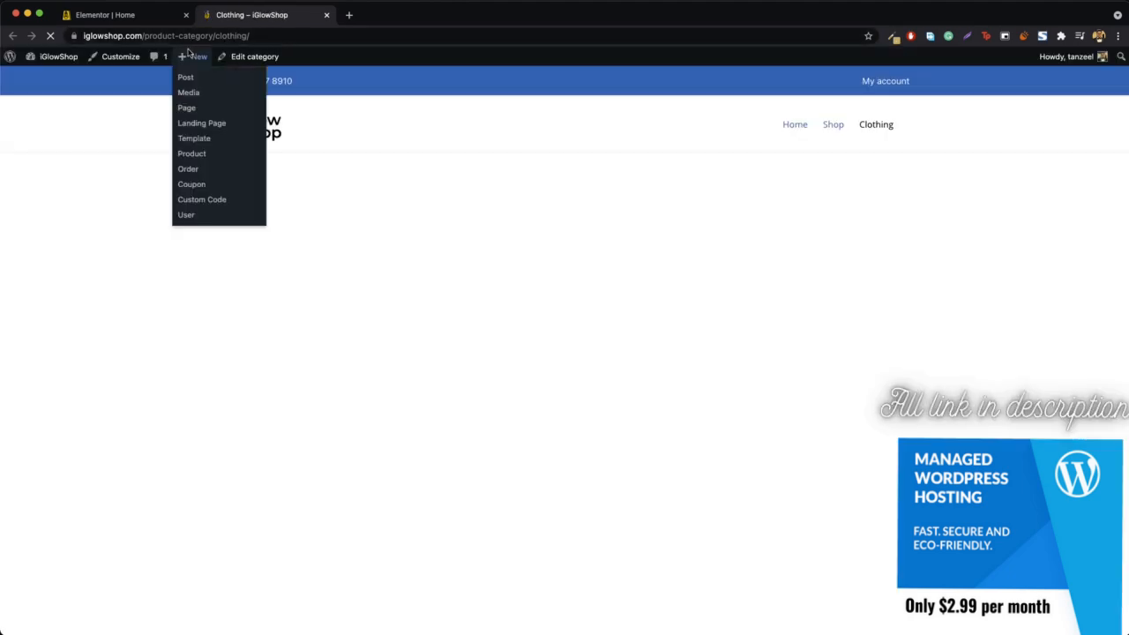
{"action": "left_click", "coordinate": [275, 36]}
{"action": "key", "text": "ctrl+c"}
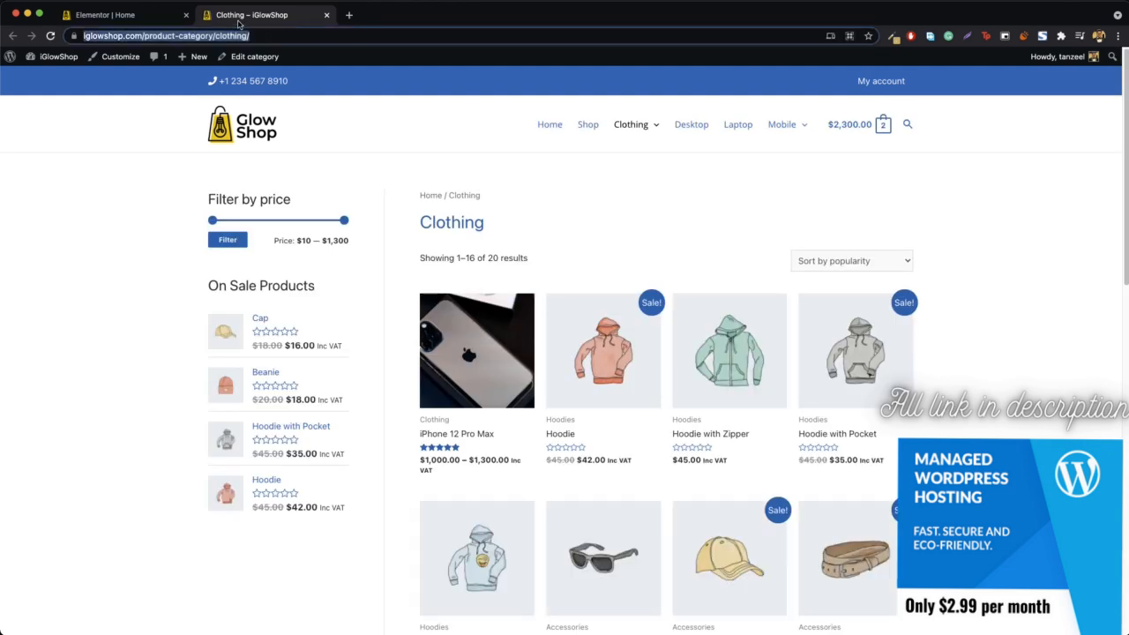
{"action": "middle_click", "coordinate": [243, 19]}
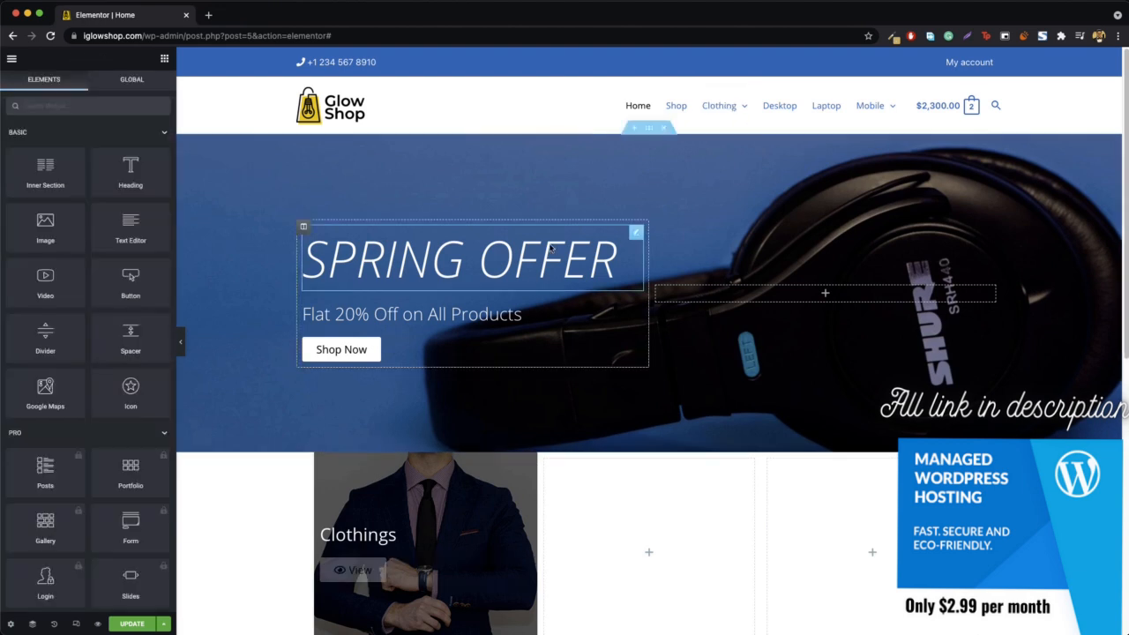
- Replace the View button's link with the copied address iglowshop.com/product-category/clothing/
{"action": "right_click", "coordinate": [376, 578]}
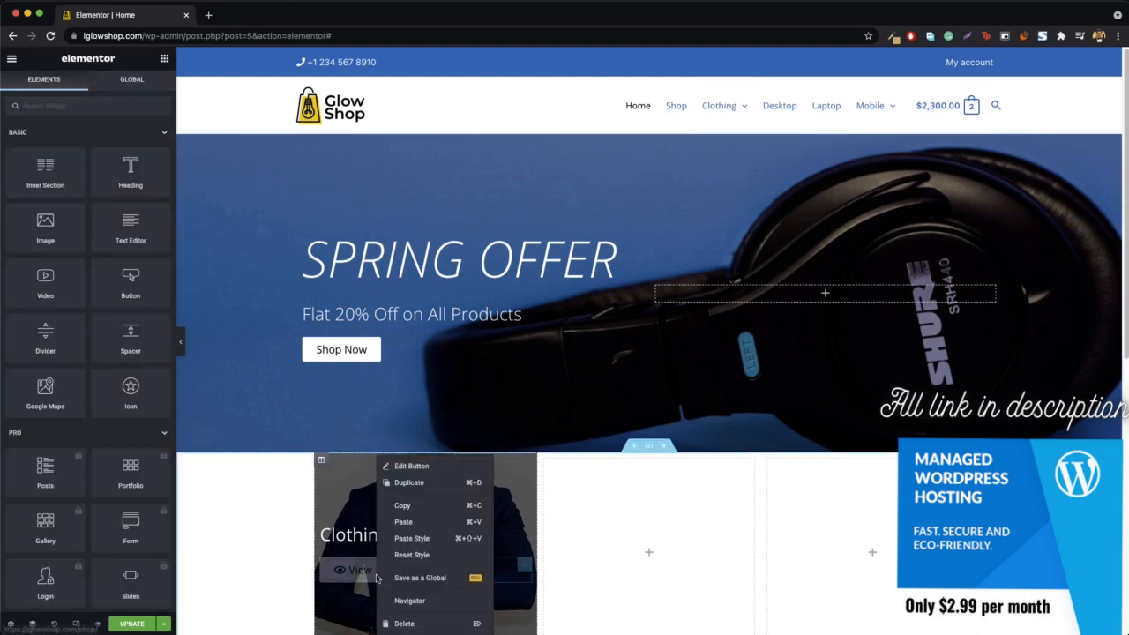
{"action": "left_click", "coordinate": [434, 466]}
{"action": "triple_click", "coordinate": [92, 214]}
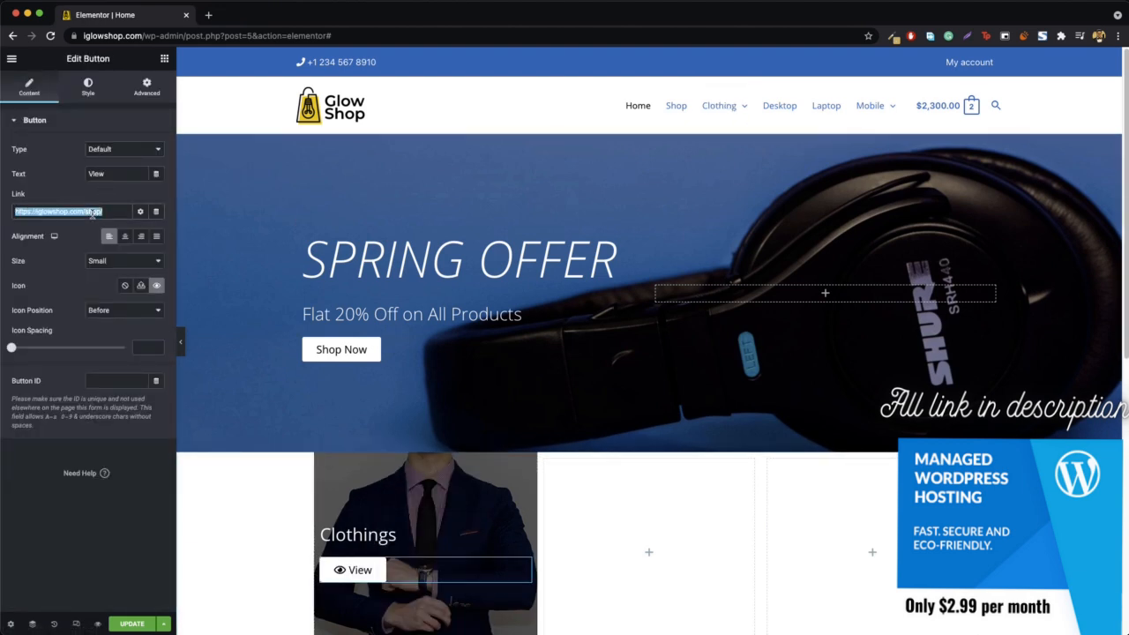
{"action": "key", "text": "ctrl+v"}
{"action": "scroll", "coordinate": [232, 423], "scroll_direction": "down", "scroll_amount": 2}
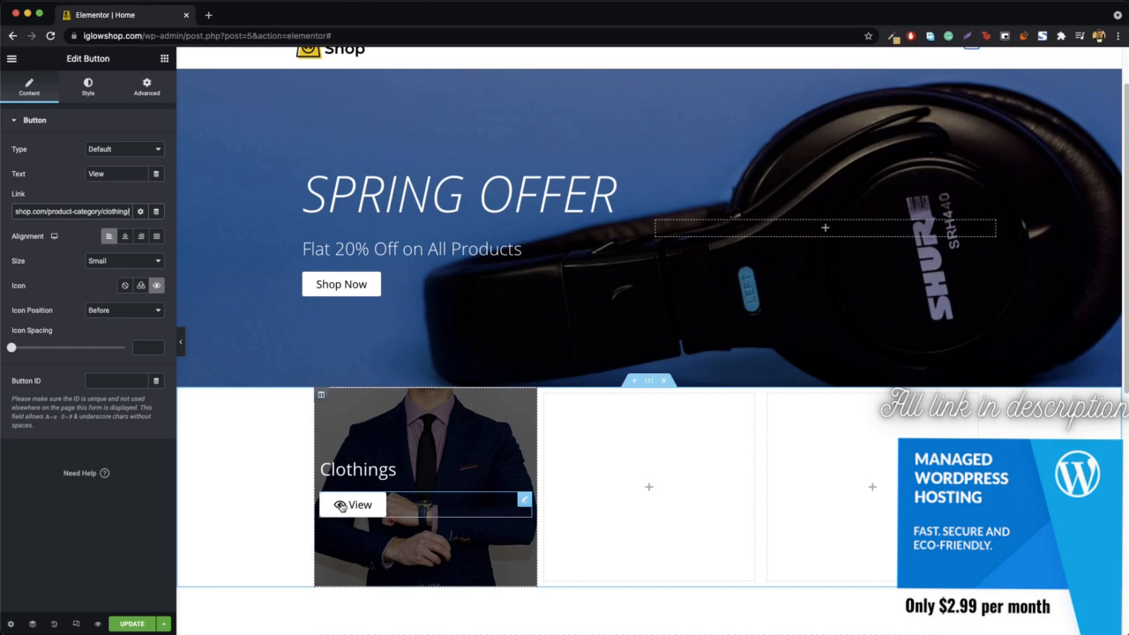
- Remove the View button's icon, set its icon spacing and border radius to 0, and preview the page without the editing panel
{"action": "left_click", "coordinate": [124, 286]}
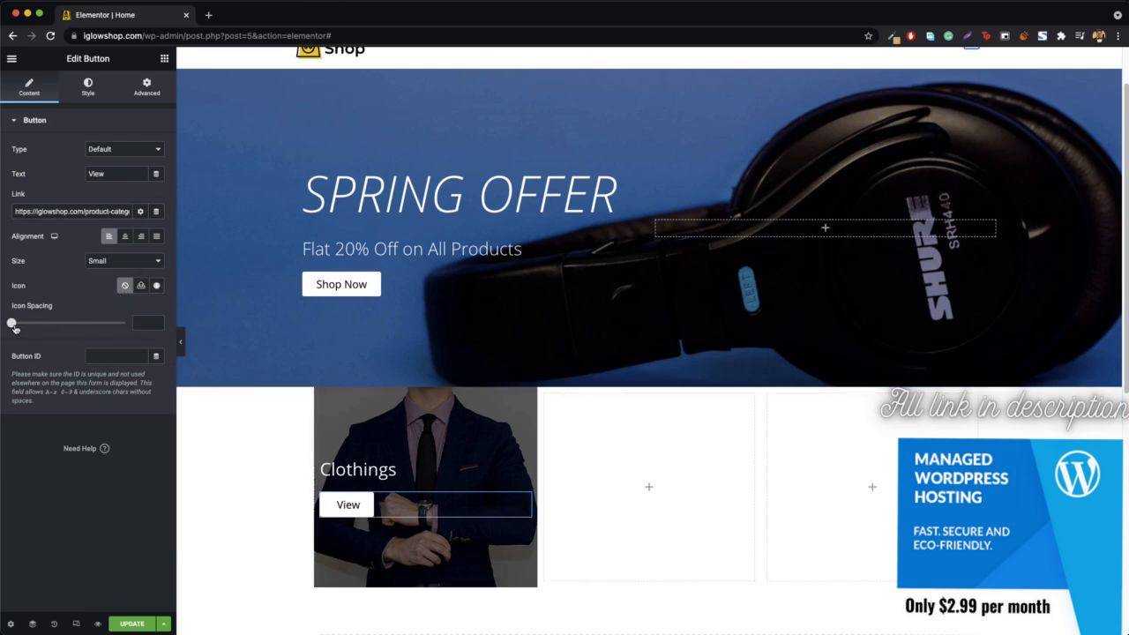
{"action": "mouse_move", "coordinate": [12, 326]}
{"action": "left_mouse_down"}
{"action": "mouse_move", "coordinate": [48, 324]}
{"action": "mouse_move", "coordinate": [5, 335]}
{"action": "left_mouse_up"}
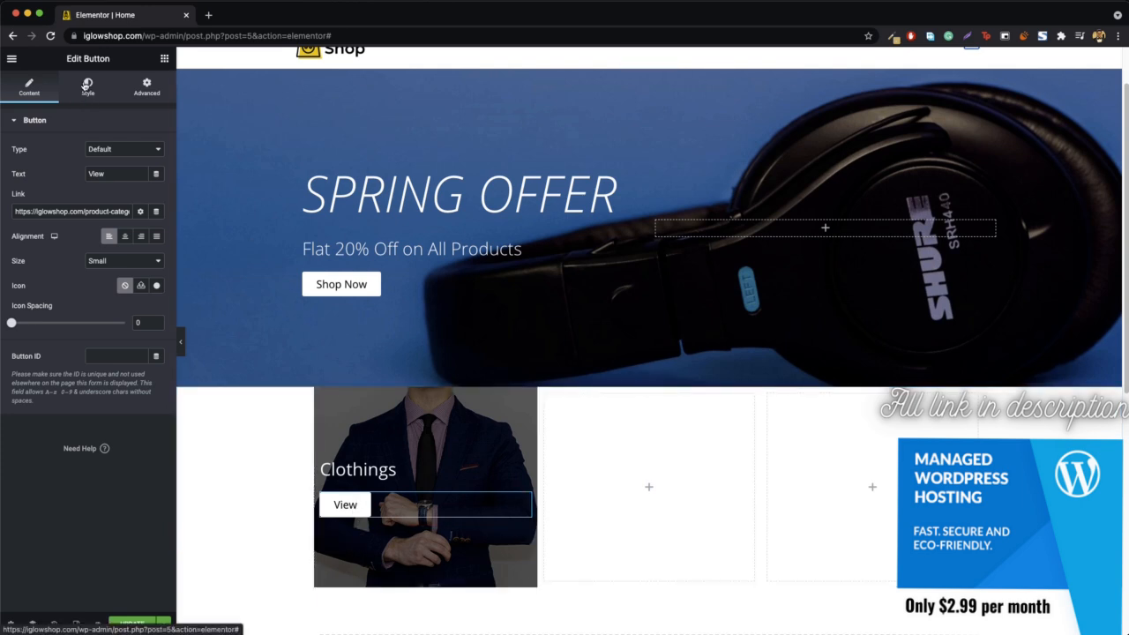
{"action": "left_click", "coordinate": [86, 85]}
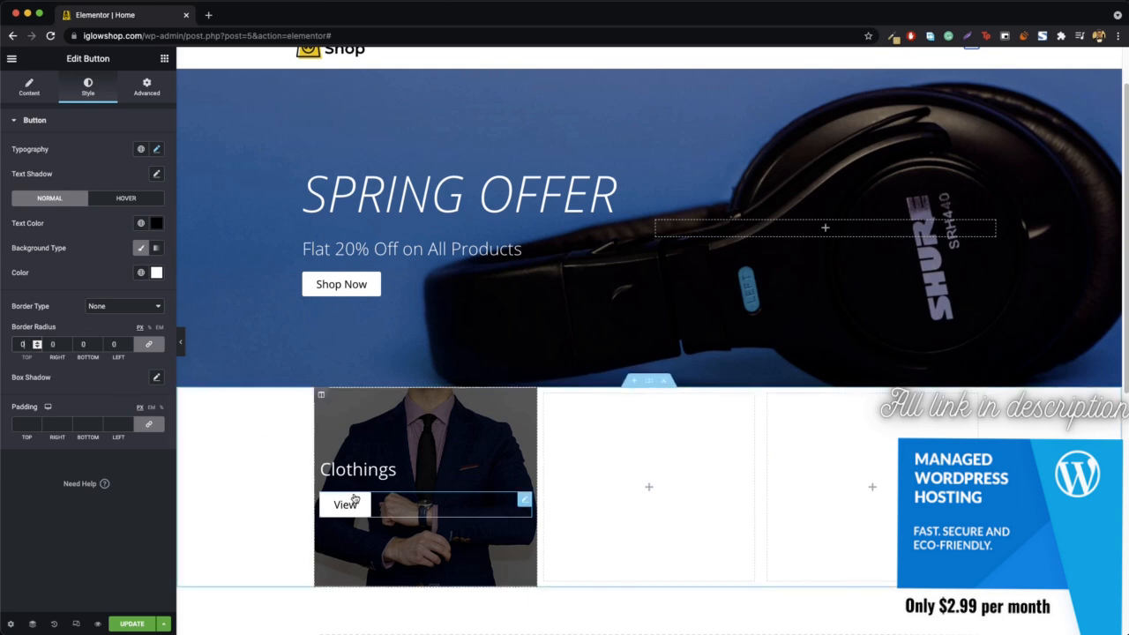
{"action": "left_click", "coordinate": [182, 342]}
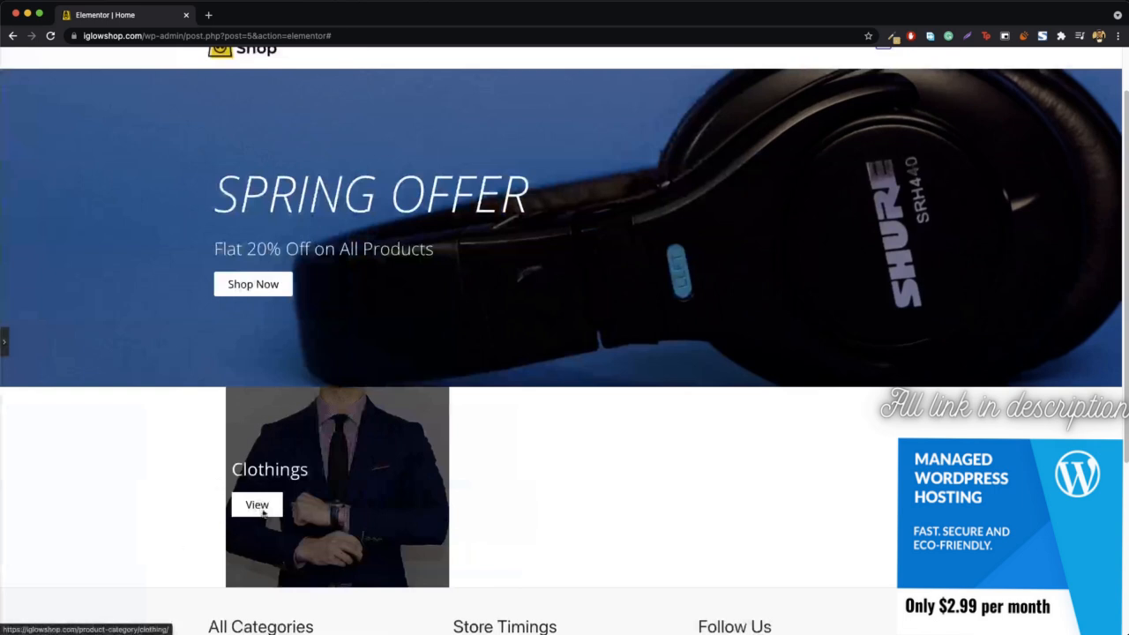
{"action": "left_click", "coordinate": [5, 341]}
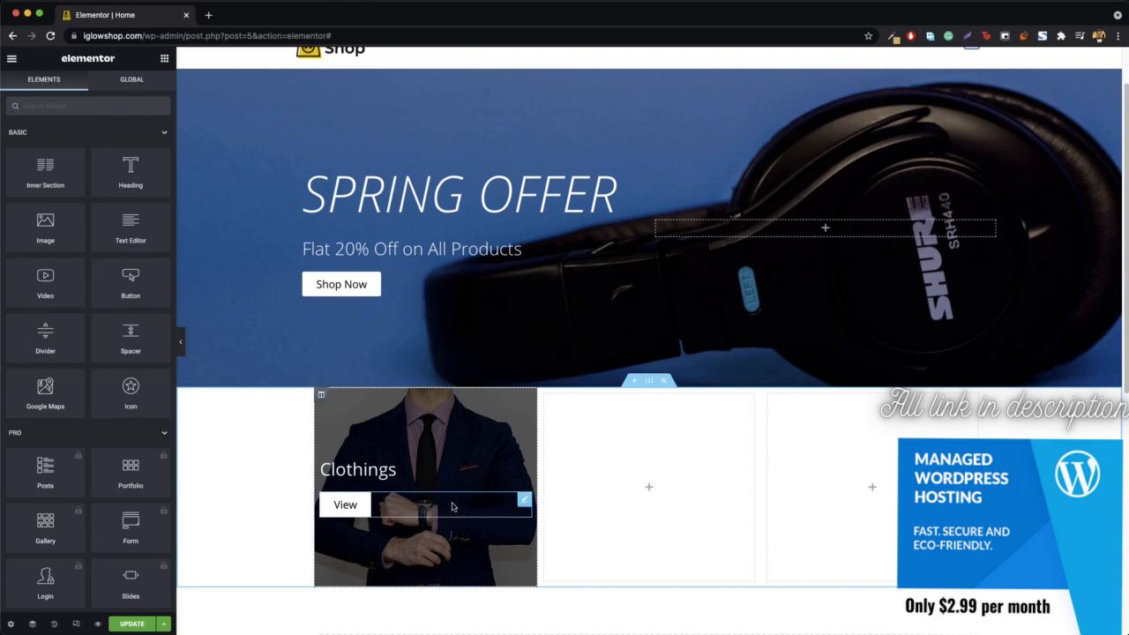
- Add a heading between the Clothings title and the View button with HTML tag p and the text "Look better everywhere"
{"action": "left_click_drag", "start_coordinate": [125, 172], "coordinate": [369, 483]}
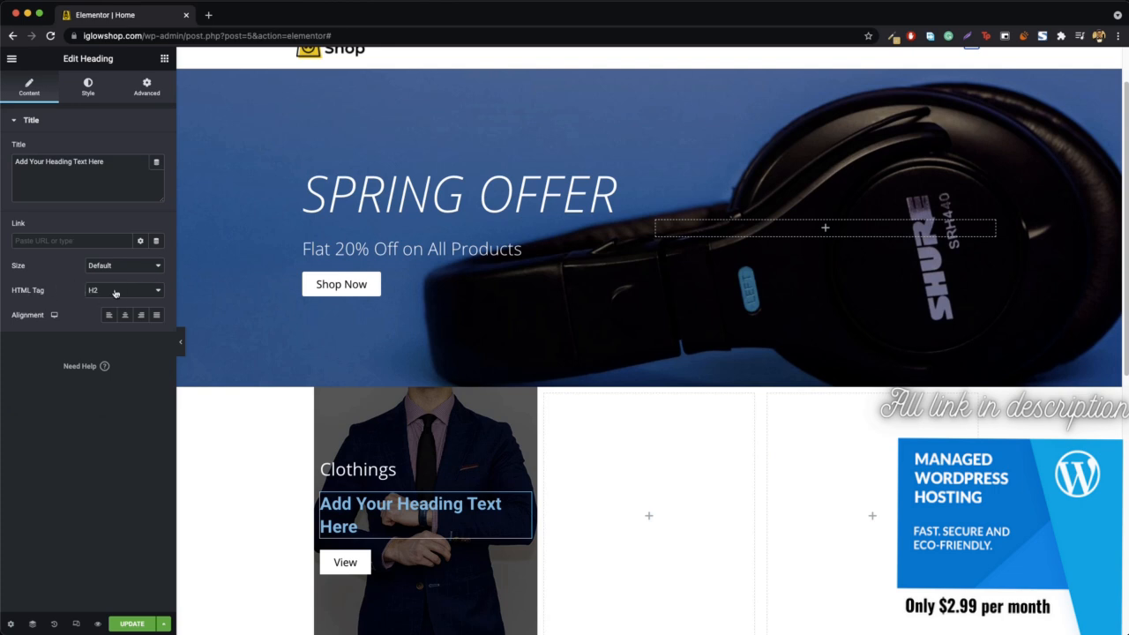
{"action": "left_click", "coordinate": [114, 293]}
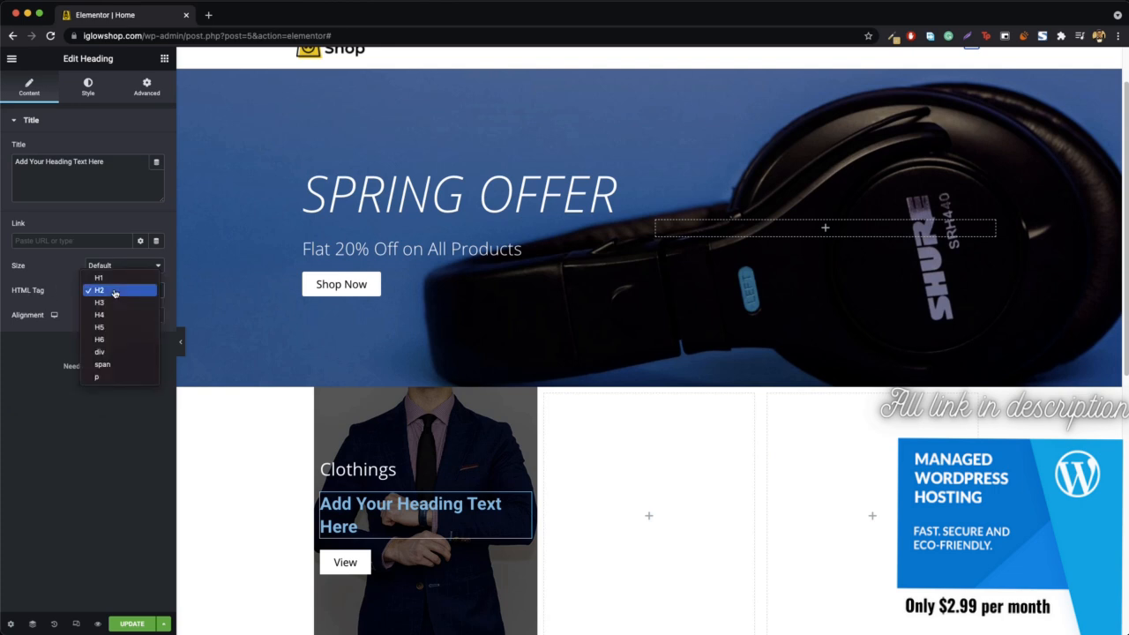
{"action": "left_click", "coordinate": [102, 378]}
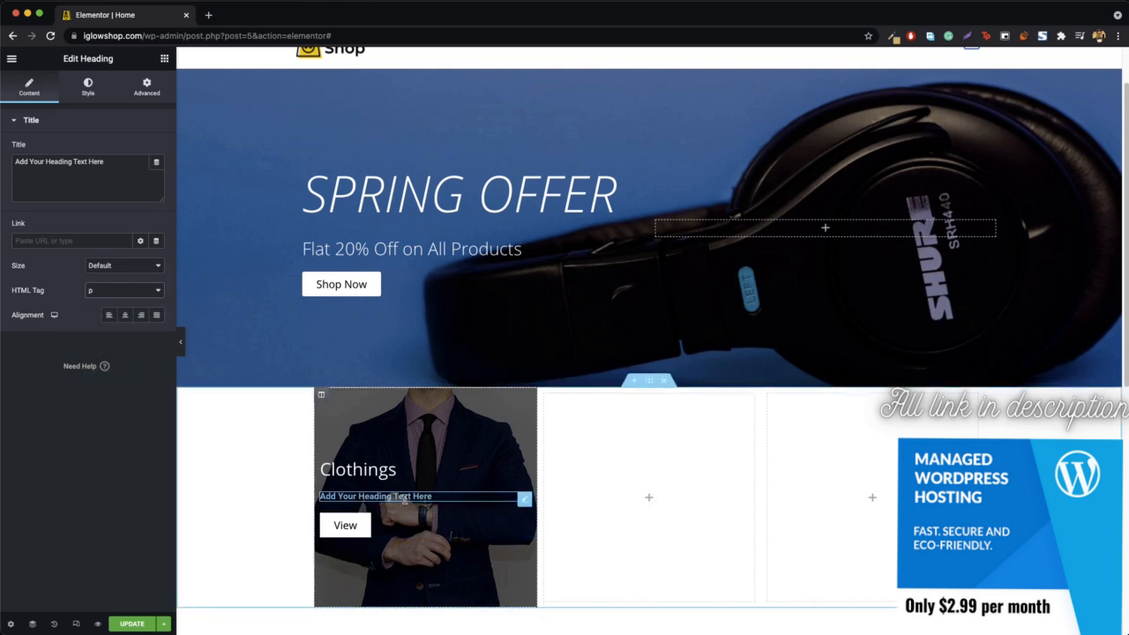
{"action": "triple_click", "coordinate": [78, 164]}
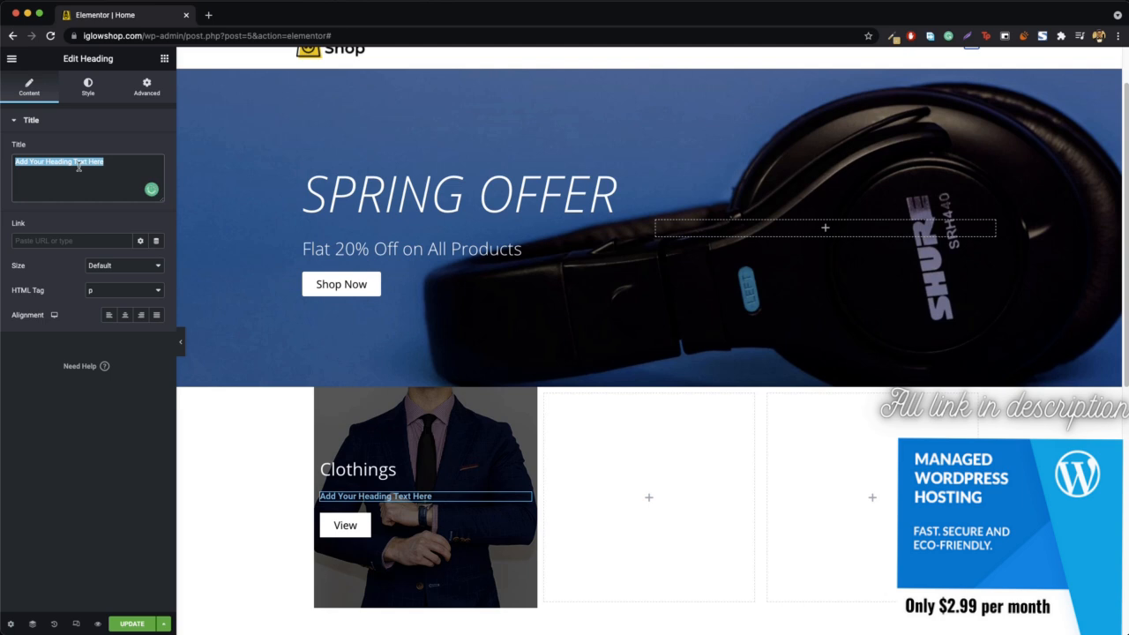
{"action": "type", "text": "Look better everywhere"}
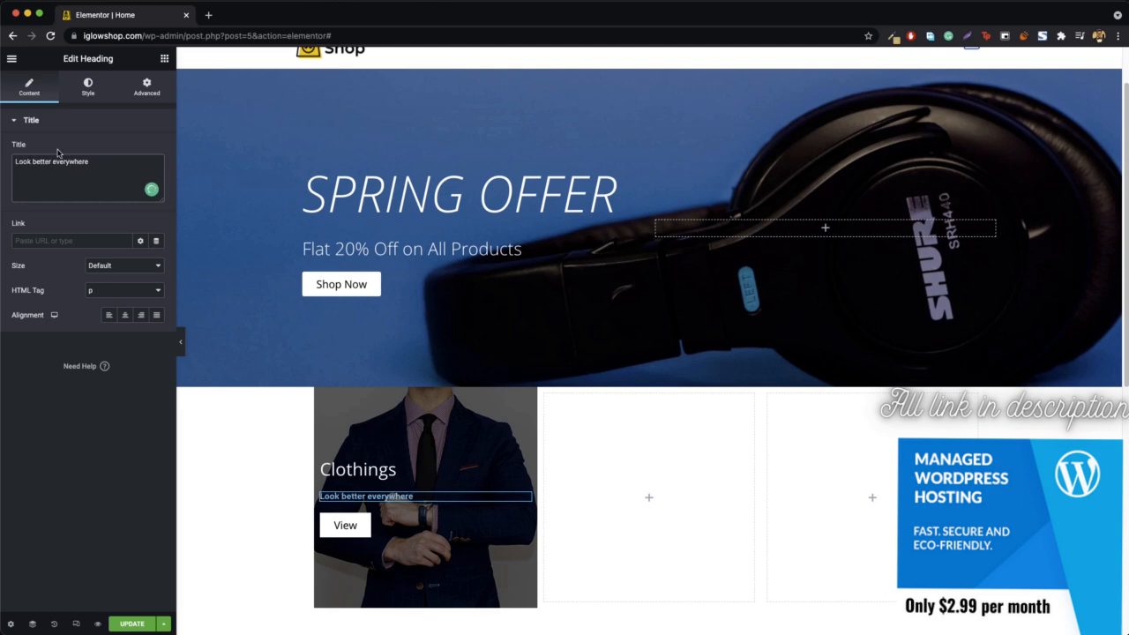
- Set the text color of the "Look better everywhere" heading to white #FFFFFF
{"action": "left_click", "coordinate": [88, 87]}
{"action": "left_click", "coordinate": [155, 148]}
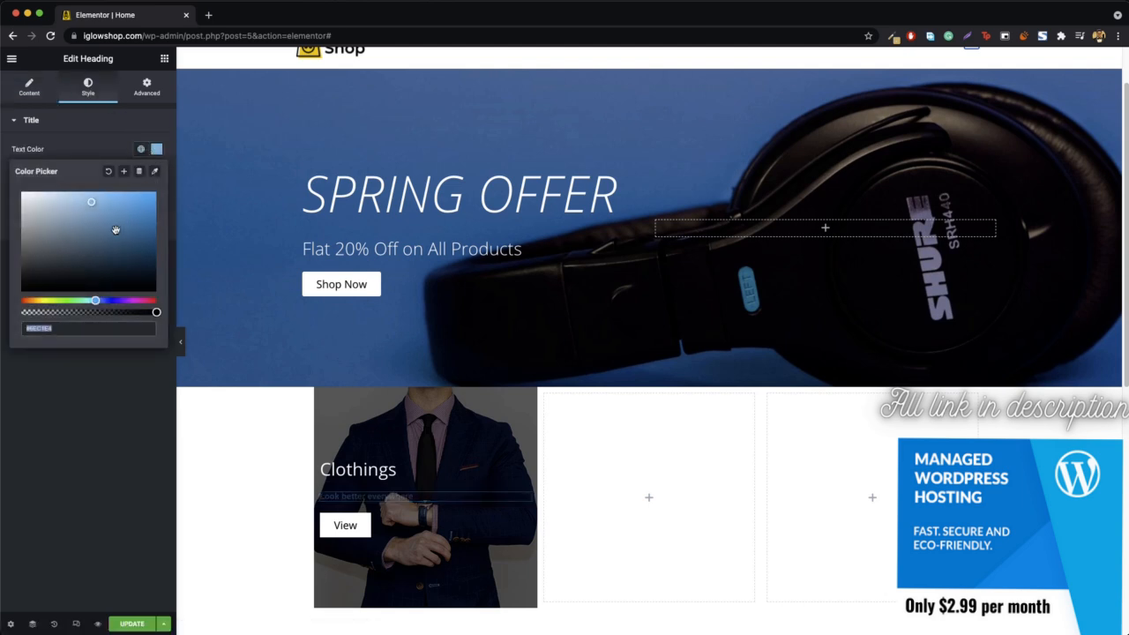
{"action": "left_click", "coordinate": [25, 194]}
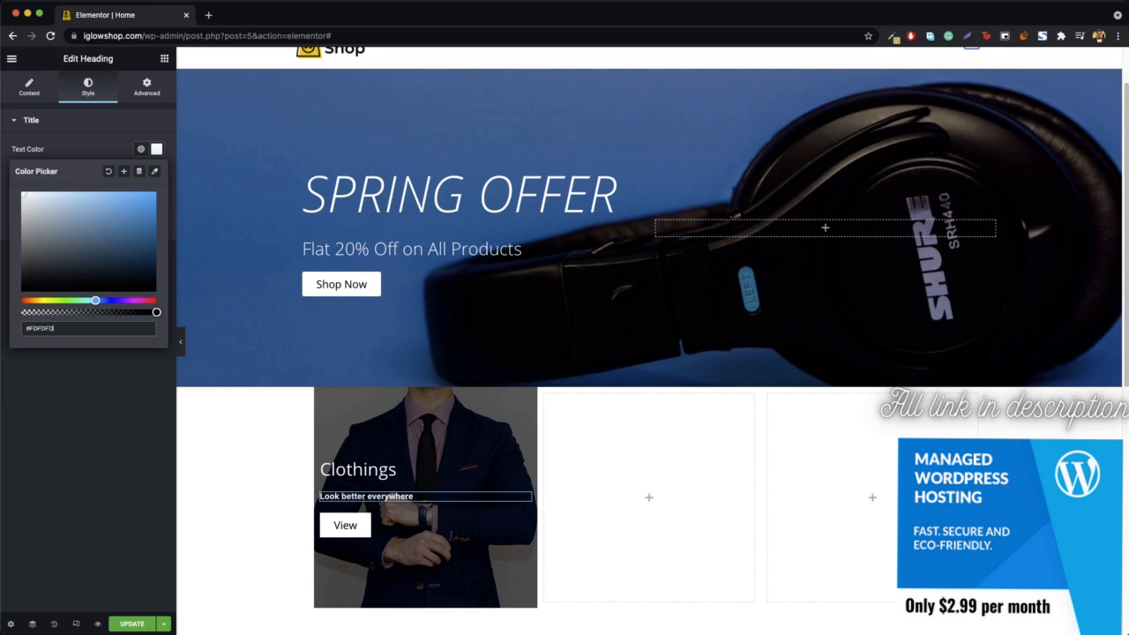
{"action": "left_click", "coordinate": [156, 150]}
- Set the "Look better everywhere" heading's font to Open Sans with weight 400, and preview the page without the editing panel
{"action": "left_click", "coordinate": [157, 176]}
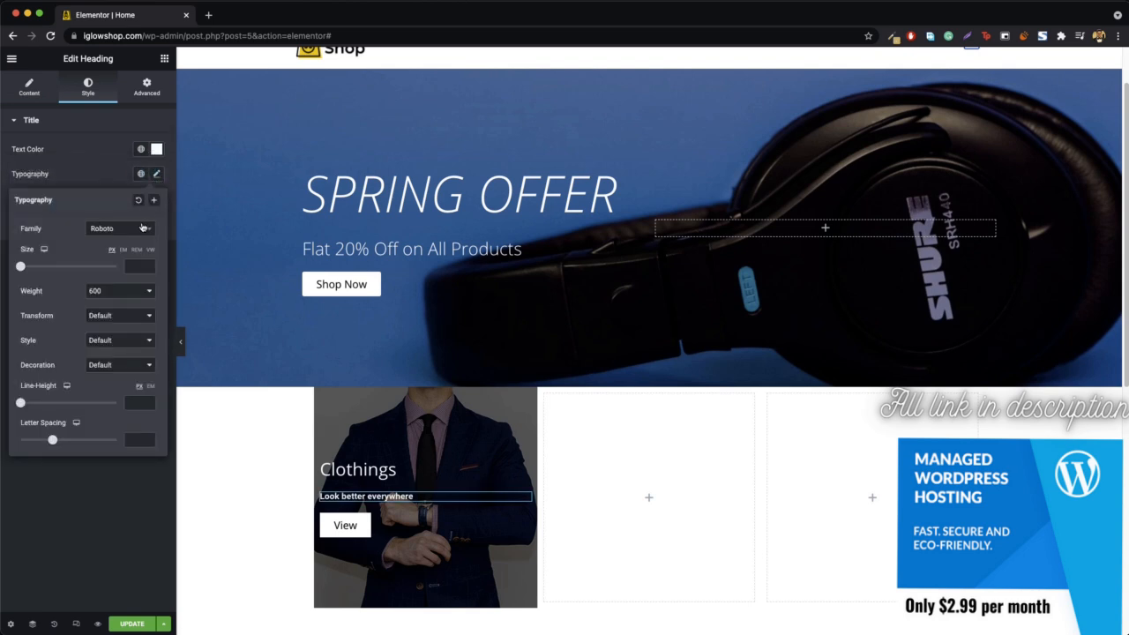
{"action": "left_click", "coordinate": [139, 230]}
{"action": "type", "text": "open"}
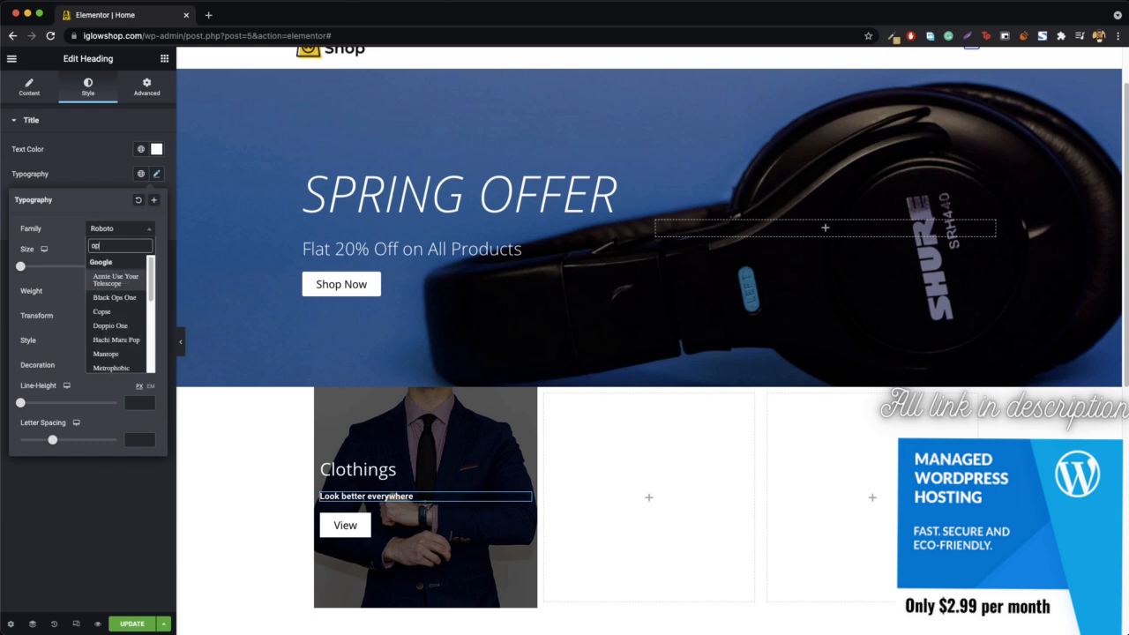
{"action": "key", "text": "Return"}
{"action": "left_click", "coordinate": [121, 291]}
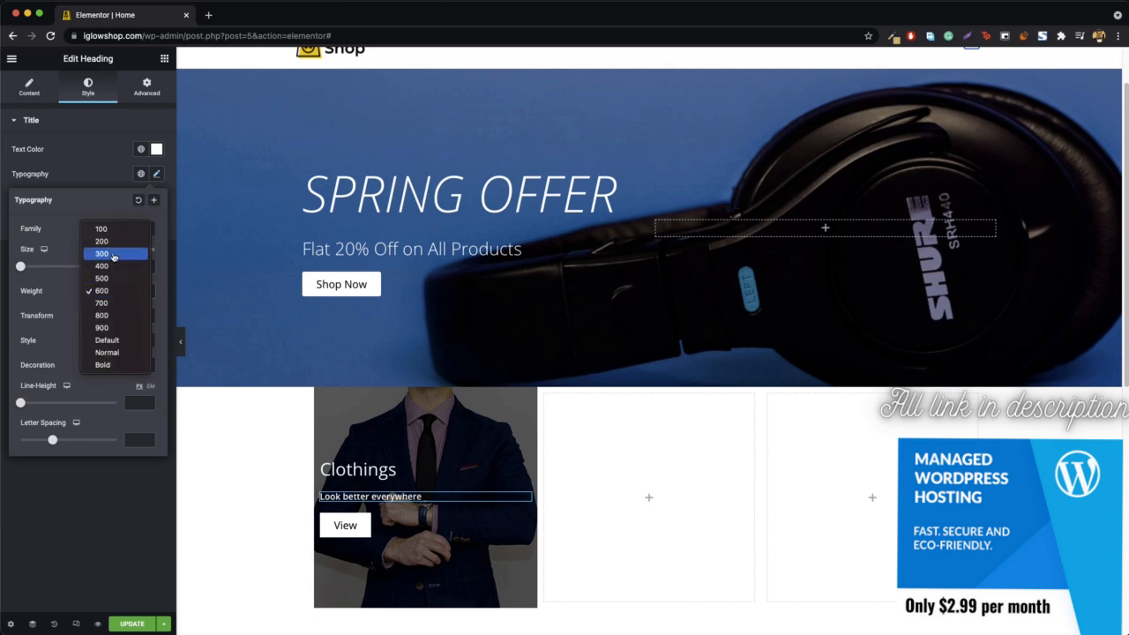
{"action": "left_click", "coordinate": [113, 255]}
{"action": "left_click", "coordinate": [102, 287]}
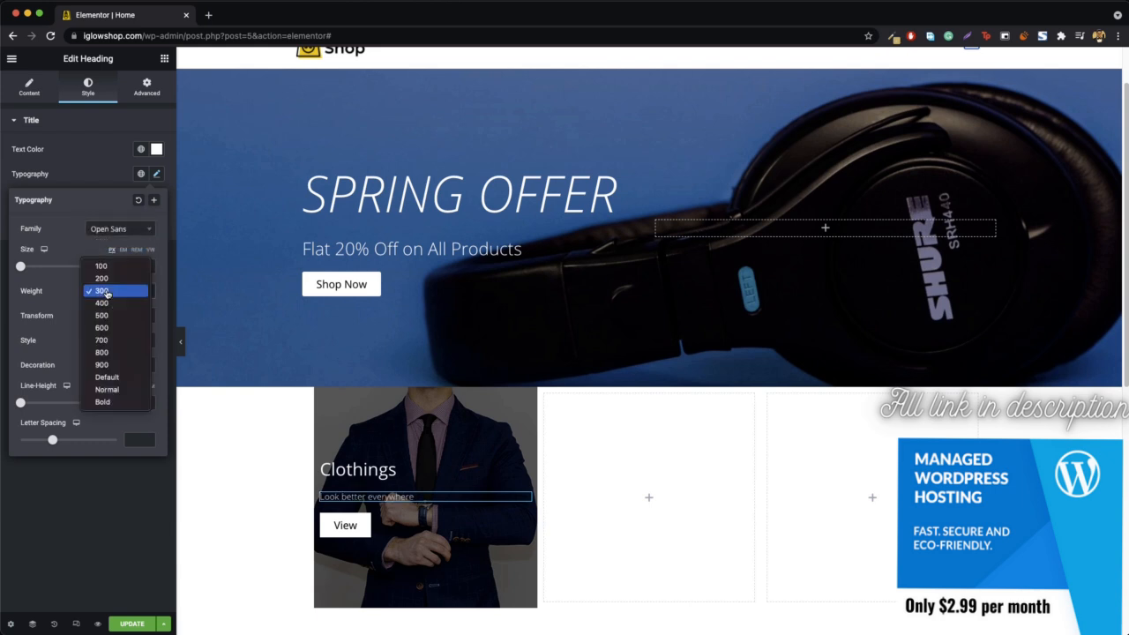
{"action": "left_click", "coordinate": [106, 304]}
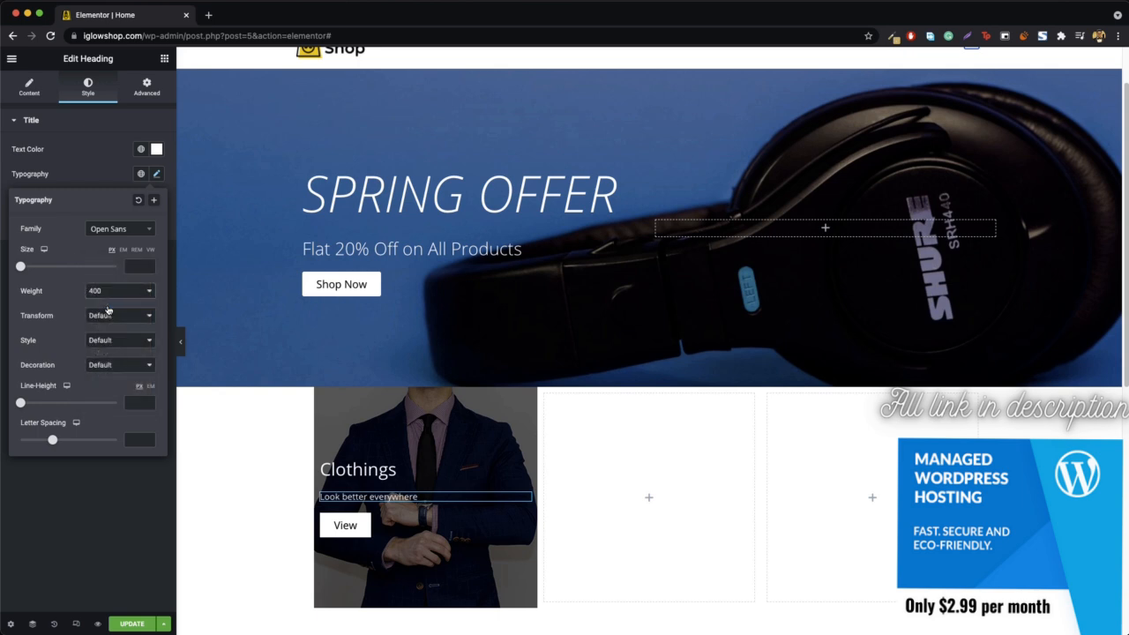
{"action": "left_click", "coordinate": [177, 339]}
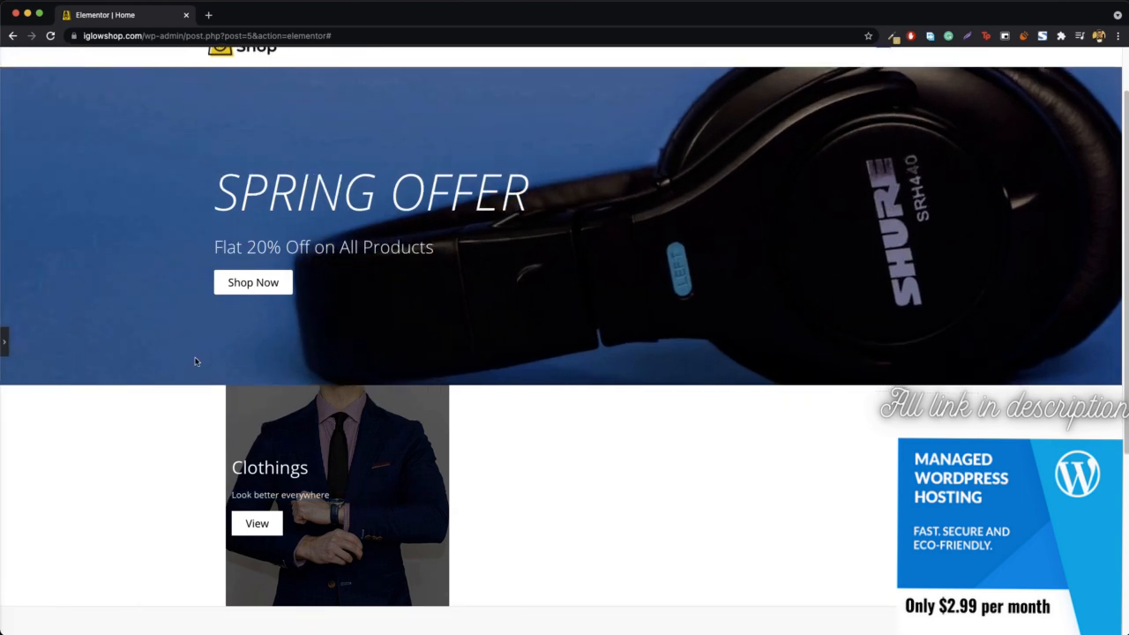
{"action": "scroll", "coordinate": [206, 367], "scroll_direction": "down", "scroll_amount": 2}
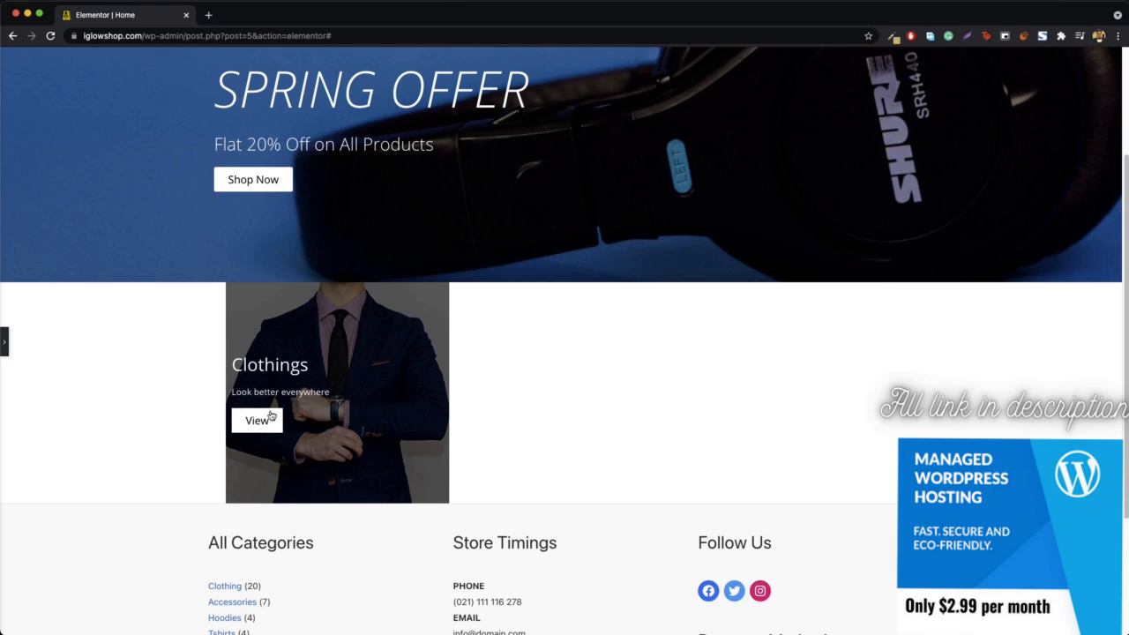
{"action": "left_click", "coordinate": [4, 344]}
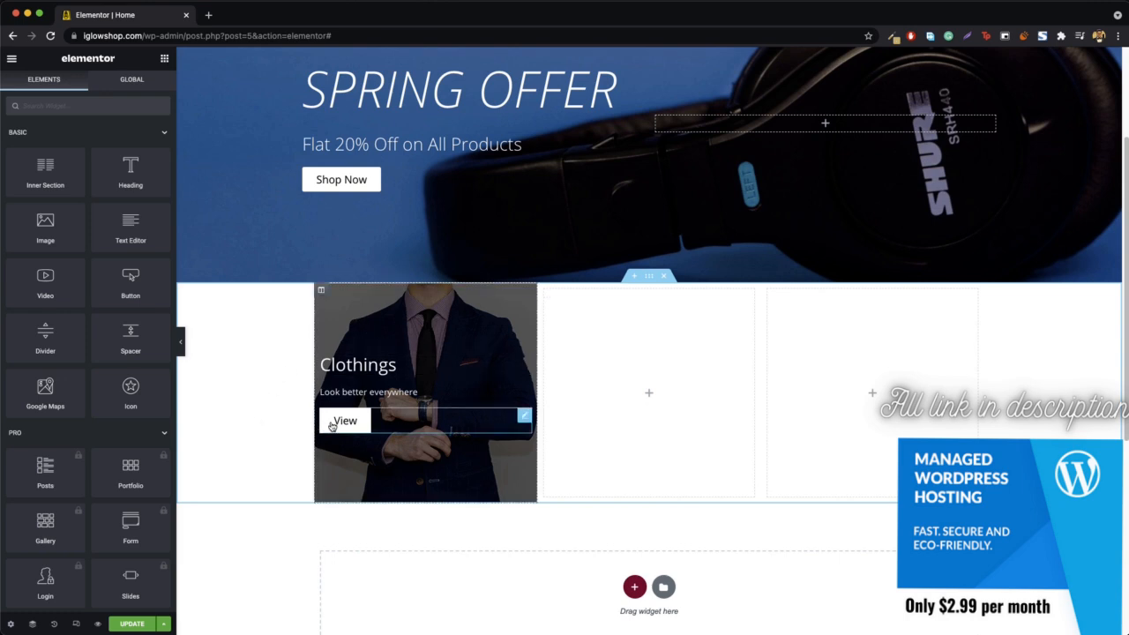
- Give the Clothings column a classic background overlay for its hover state with the fully transparent color #02010100
{"action": "right_click", "coordinate": [369, 320]}
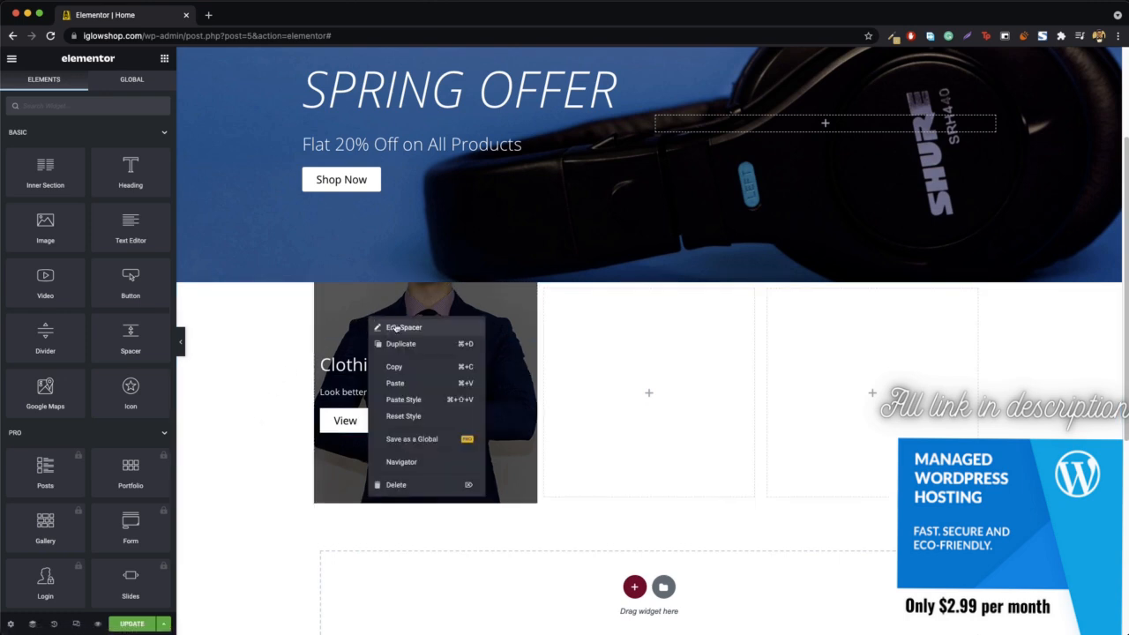
{"action": "right_click", "coordinate": [333, 296]}
{"action": "left_click", "coordinate": [340, 300]}
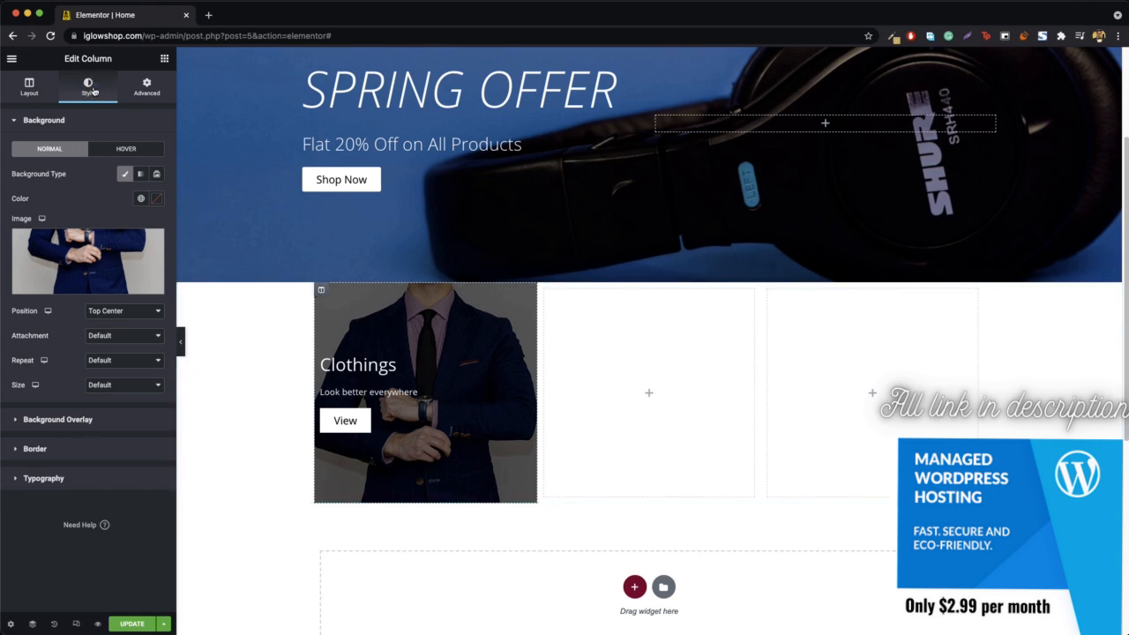
{"action": "left_click", "coordinate": [77, 420]}
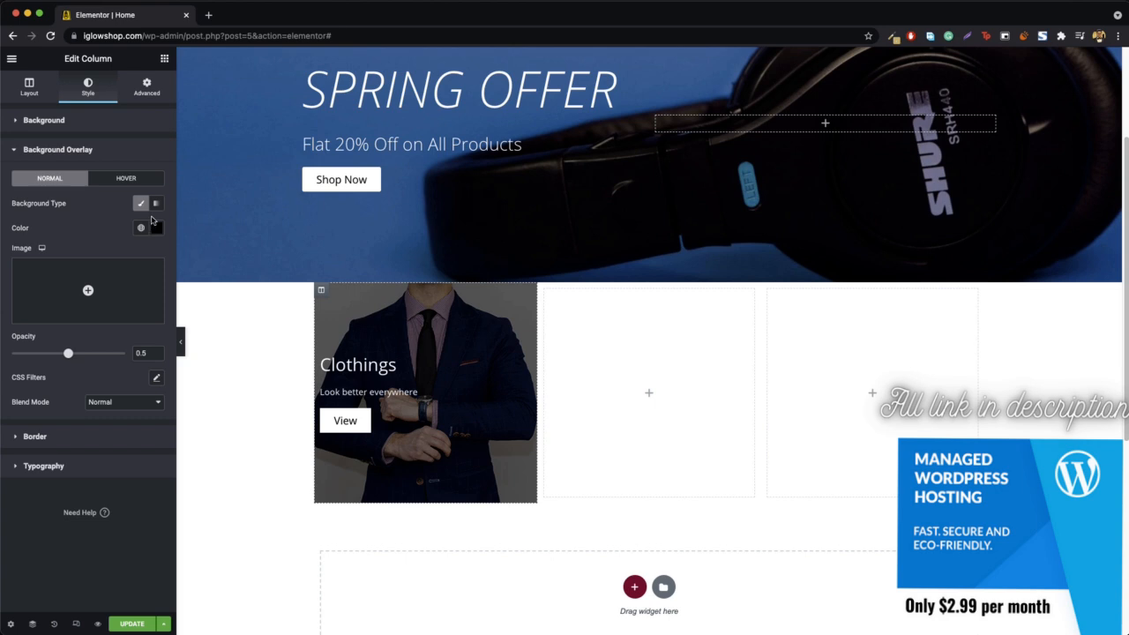
{"action": "left_click", "coordinate": [126, 179]}
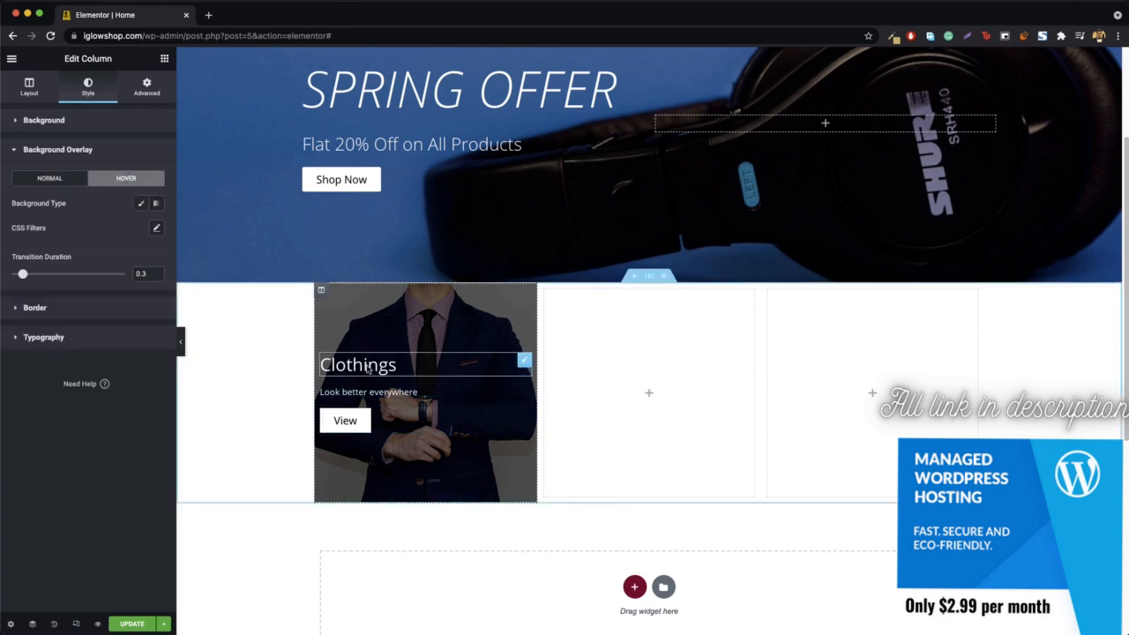
{"action": "left_click", "coordinate": [140, 203]}
{"action": "left_click", "coordinate": [156, 229]}
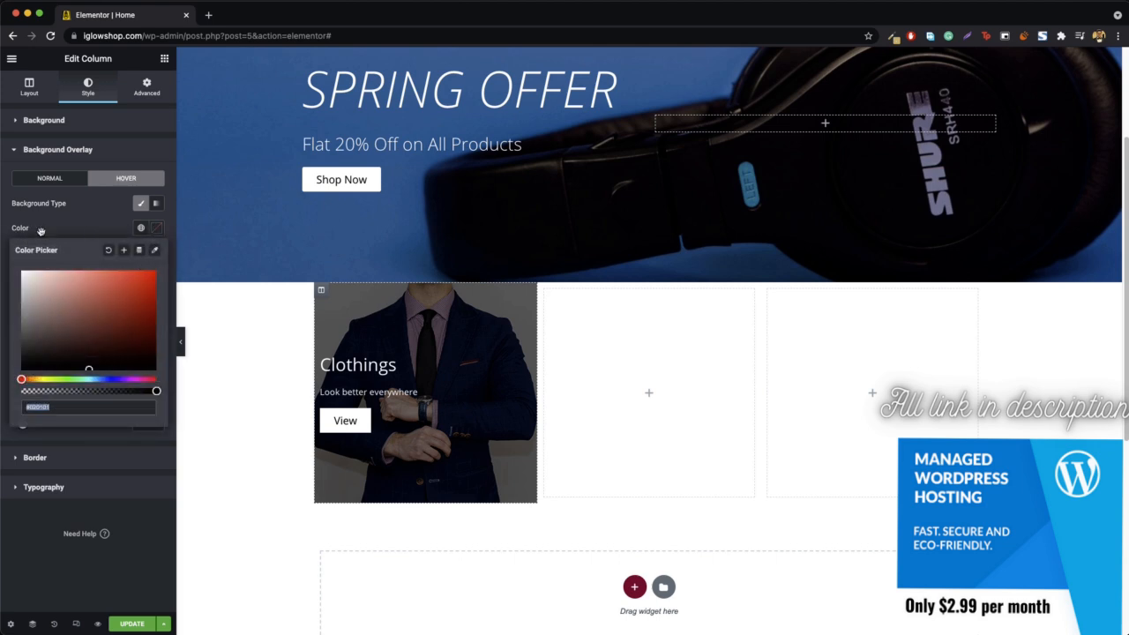
{"action": "left_click_drag", "start_coordinate": [155, 390], "coordinate": [9, 397]}
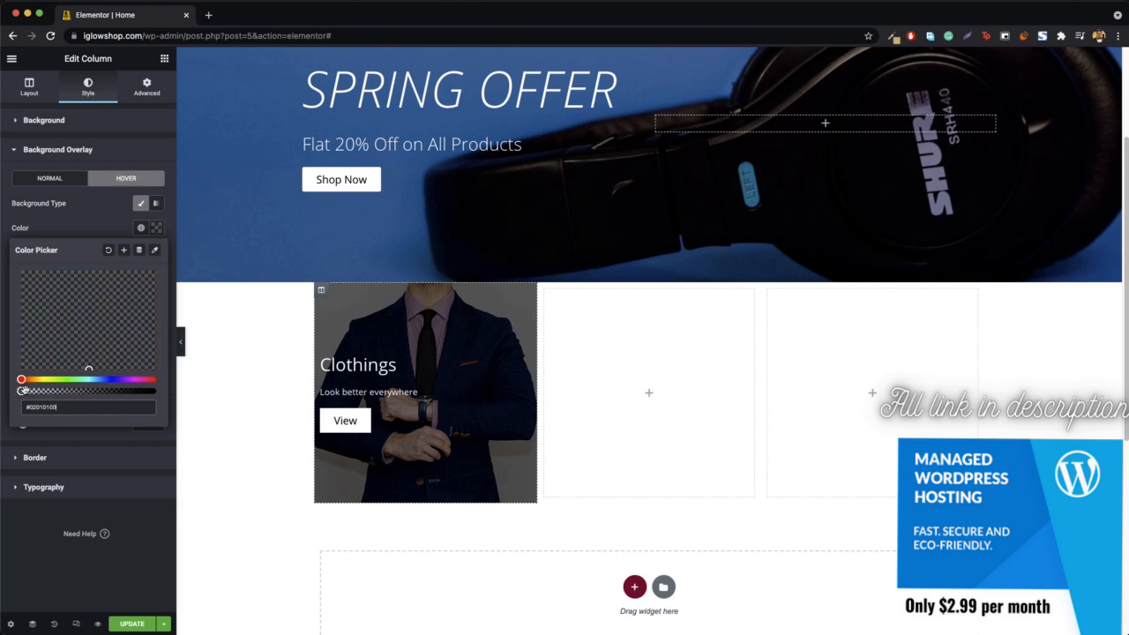
{"action": "left_click", "coordinate": [156, 228]}
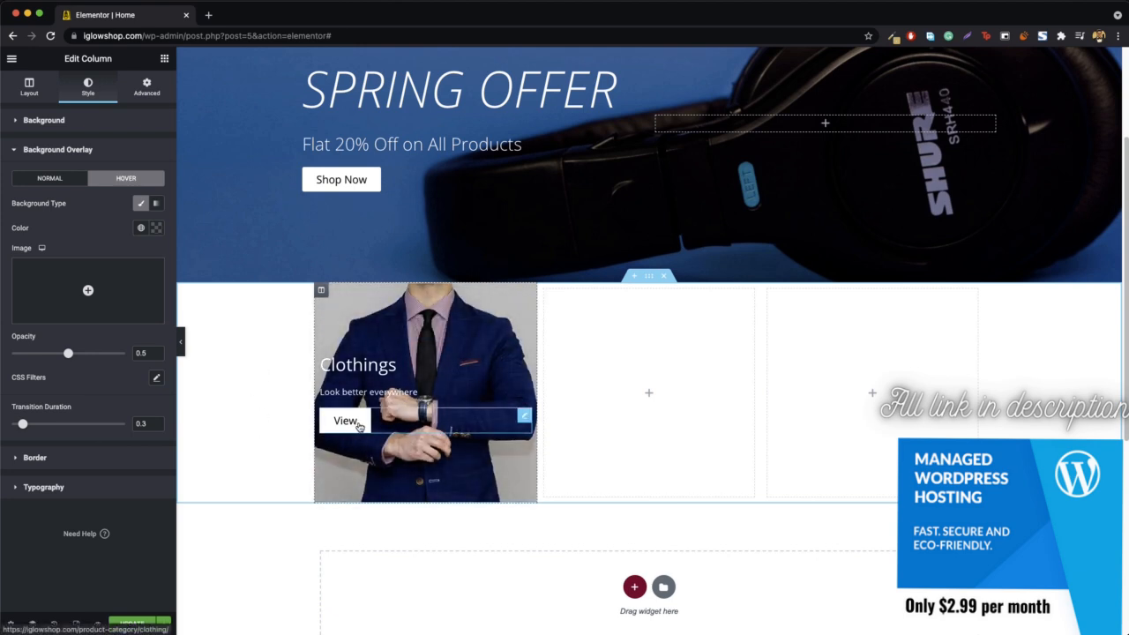
- Set the View button's hover colors to a black #000000 background and white #FFFFFF text, and preview the page without the editing panel
{"action": "right_click", "coordinate": [358, 424]}
{"action": "left_click", "coordinate": [393, 434]}
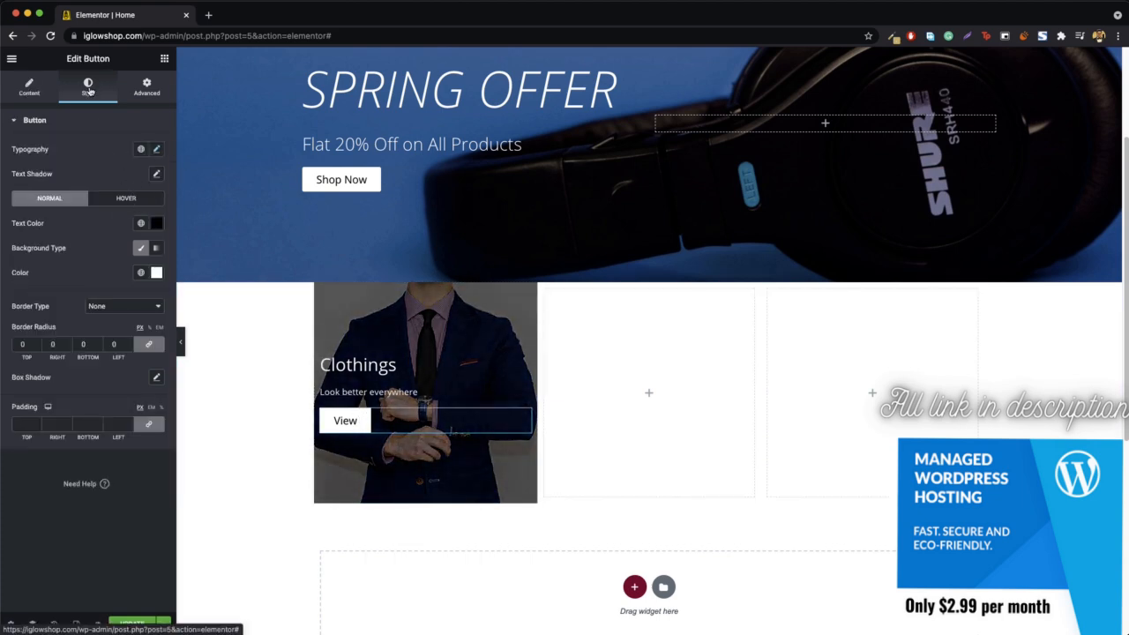
{"action": "left_click", "coordinate": [124, 199]}
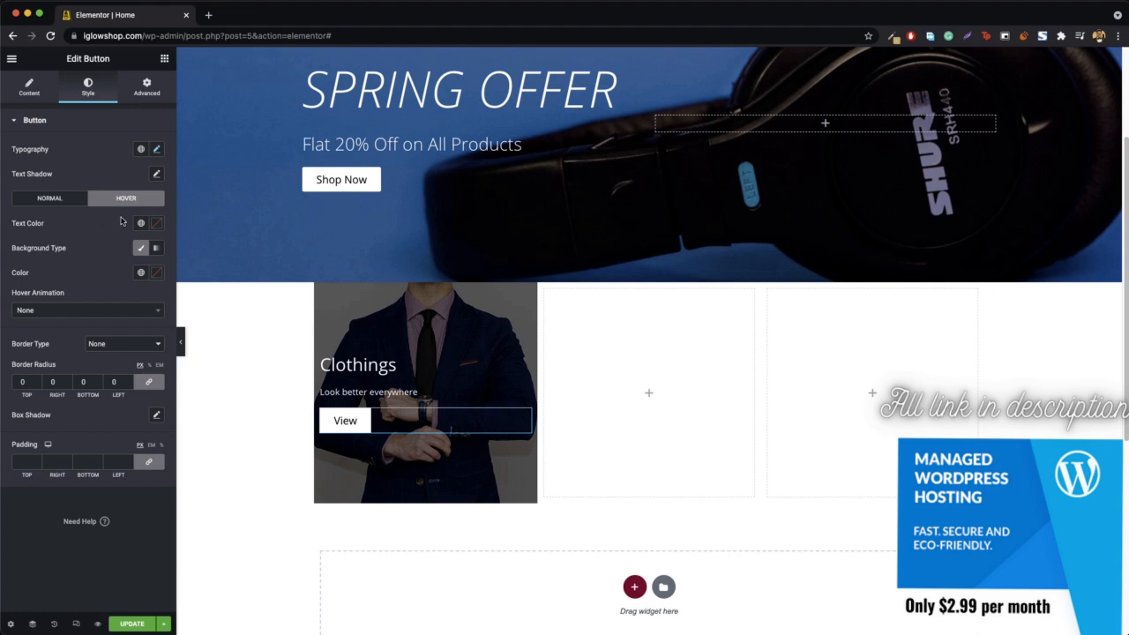
{"action": "left_click", "coordinate": [158, 272]}
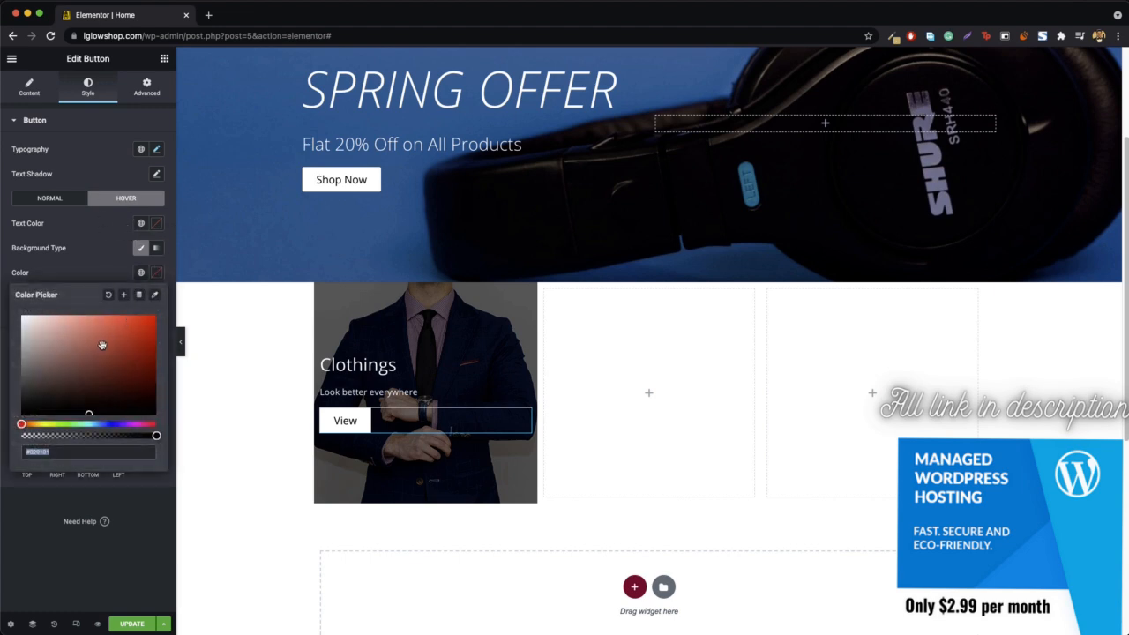
{"action": "left_click", "coordinate": [154, 226]}
{"action": "left_click_drag", "start_coordinate": [125, 283], "coordinate": [5, 257]}
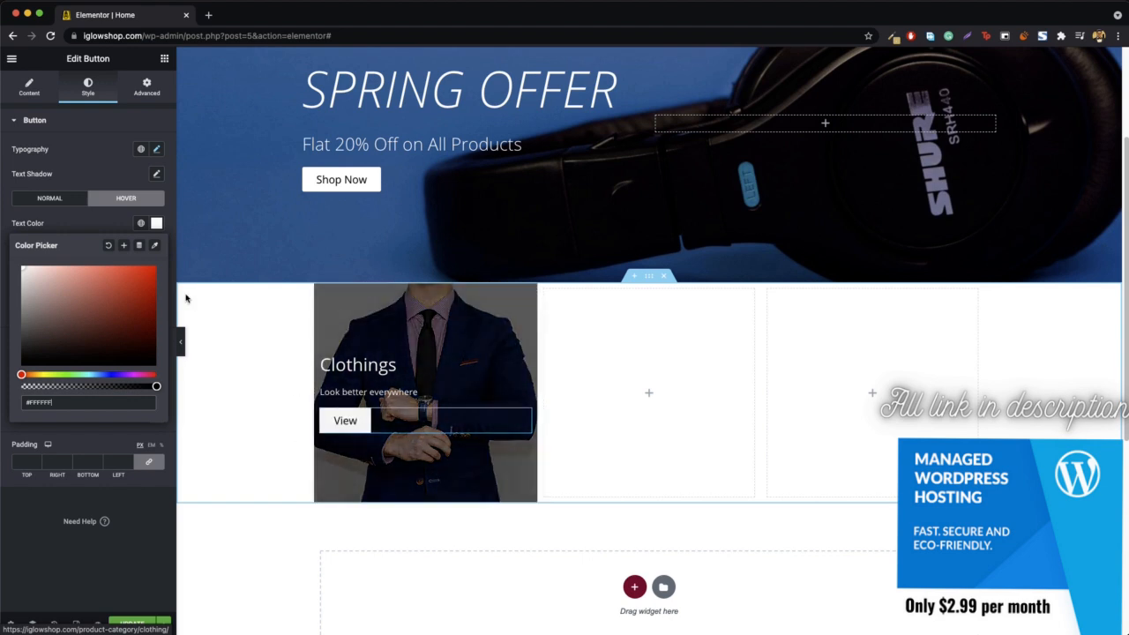
{"action": "left_click", "coordinate": [180, 341]}
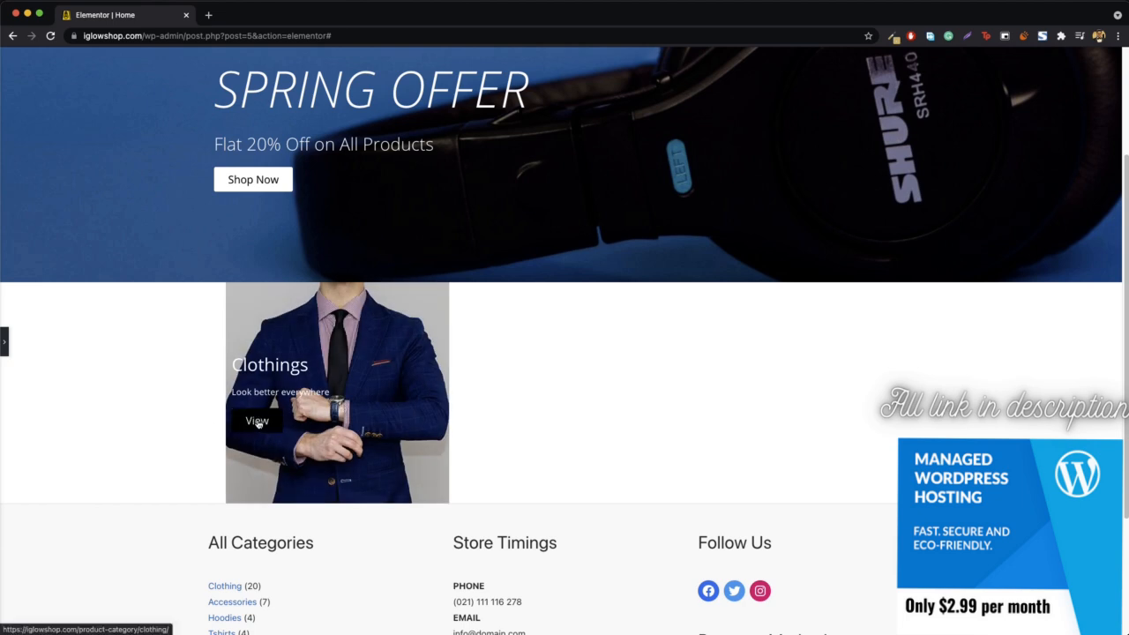
{"action": "left_click", "coordinate": [4, 342]}
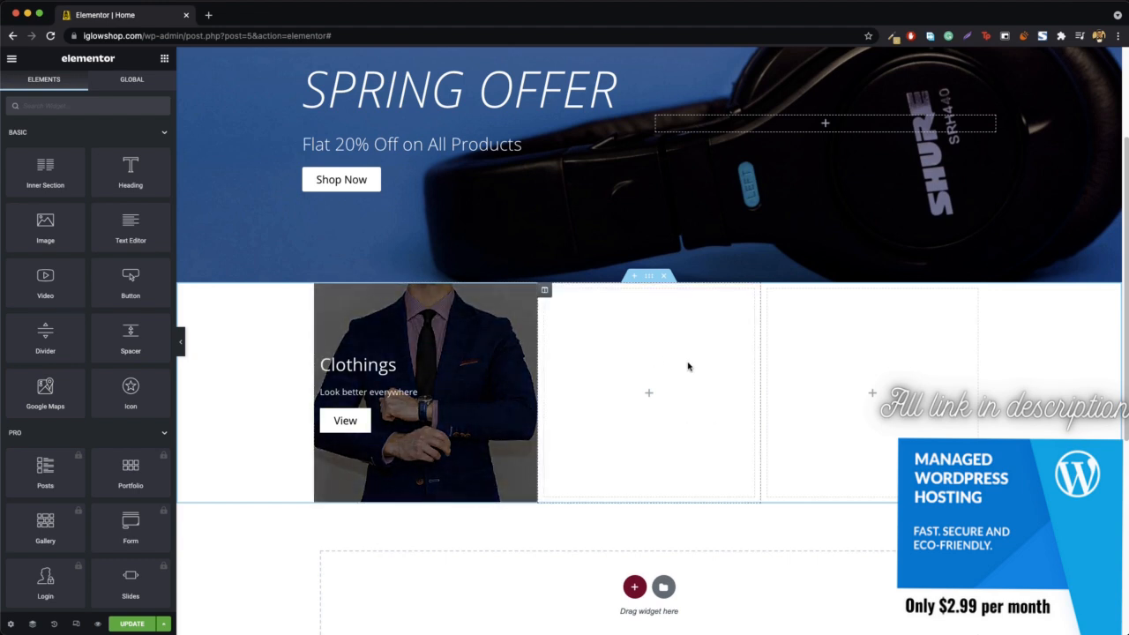
- Duplicate the finished Clothings column twice within its section
{"action": "right_click", "coordinate": [321, 292]}
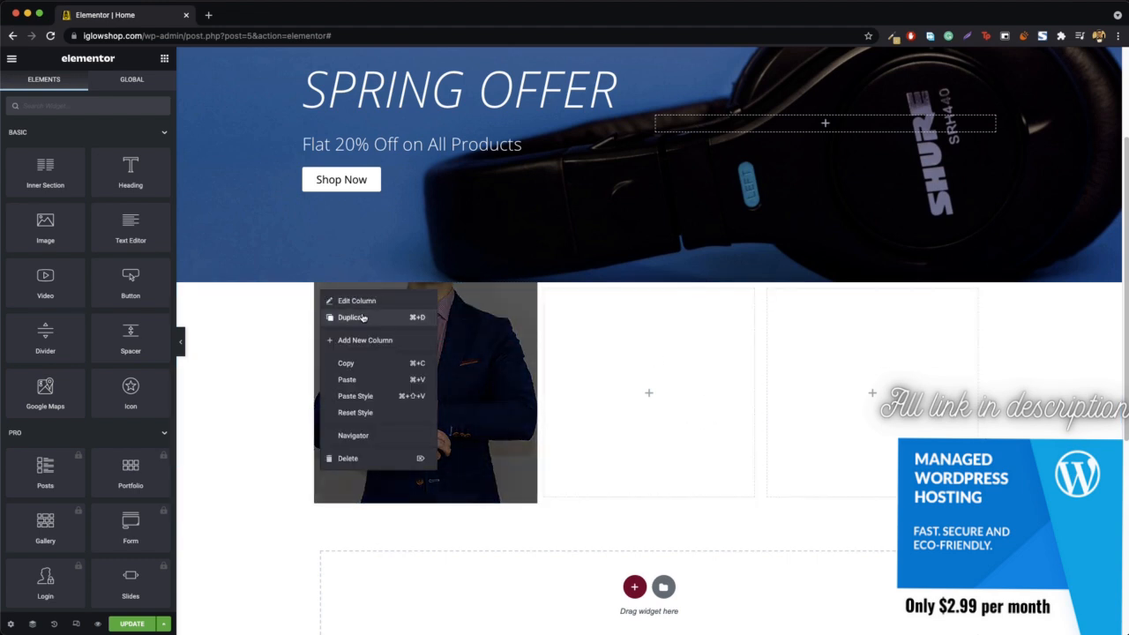
{"action": "left_click", "coordinate": [340, 315]}
{"action": "right_click", "coordinate": [321, 291]}
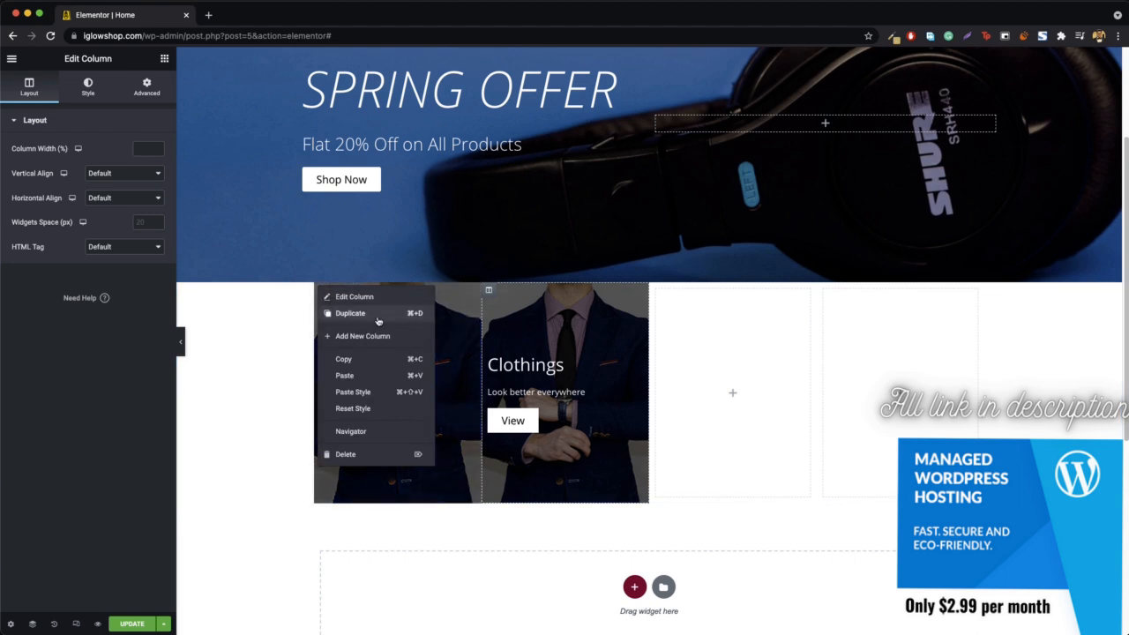
{"action": "left_click", "coordinate": [378, 316]}
- Delete the two empty columns beside the Clothings columns
{"action": "right_click", "coordinate": [723, 290]}
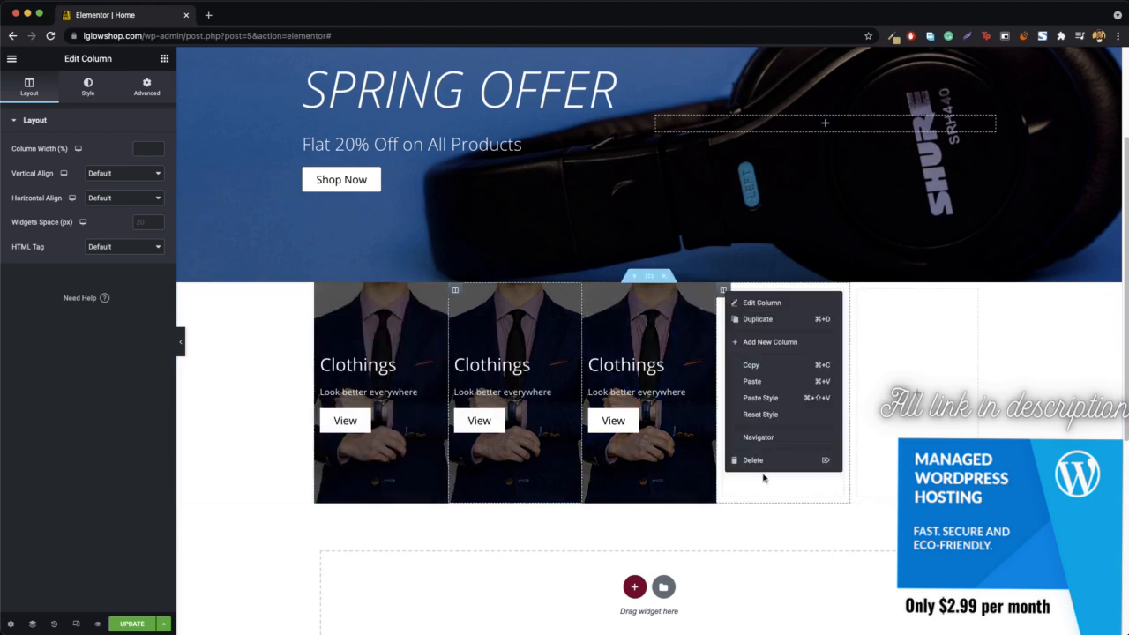
{"action": "left_click", "coordinate": [764, 460]}
{"action": "right_click", "coordinate": [823, 293]}
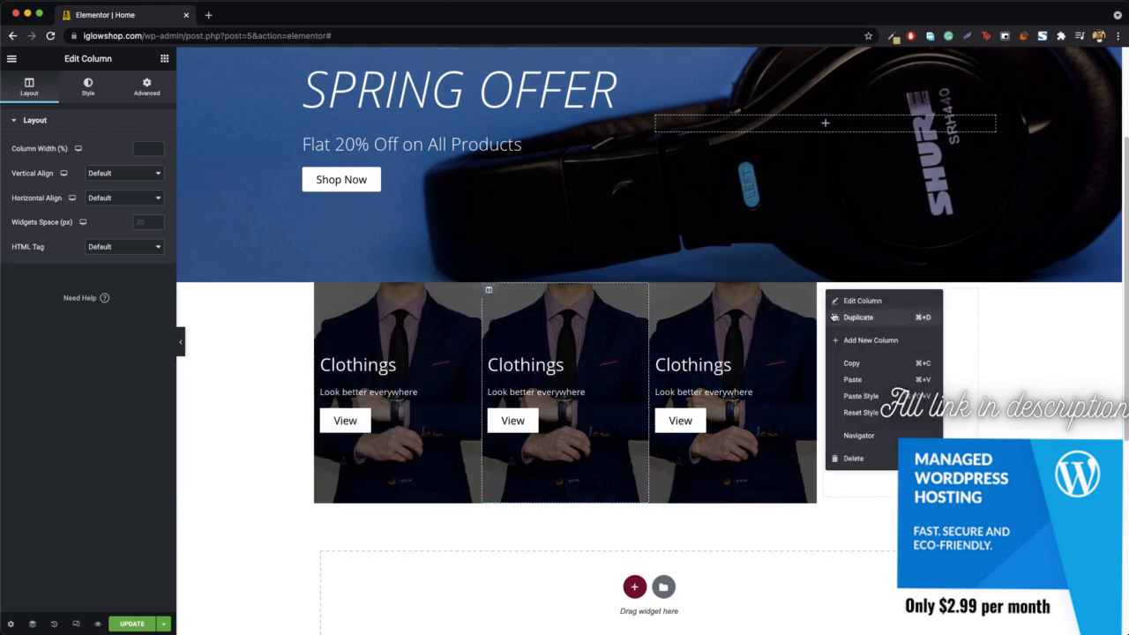
{"action": "left_click", "coordinate": [849, 458]}
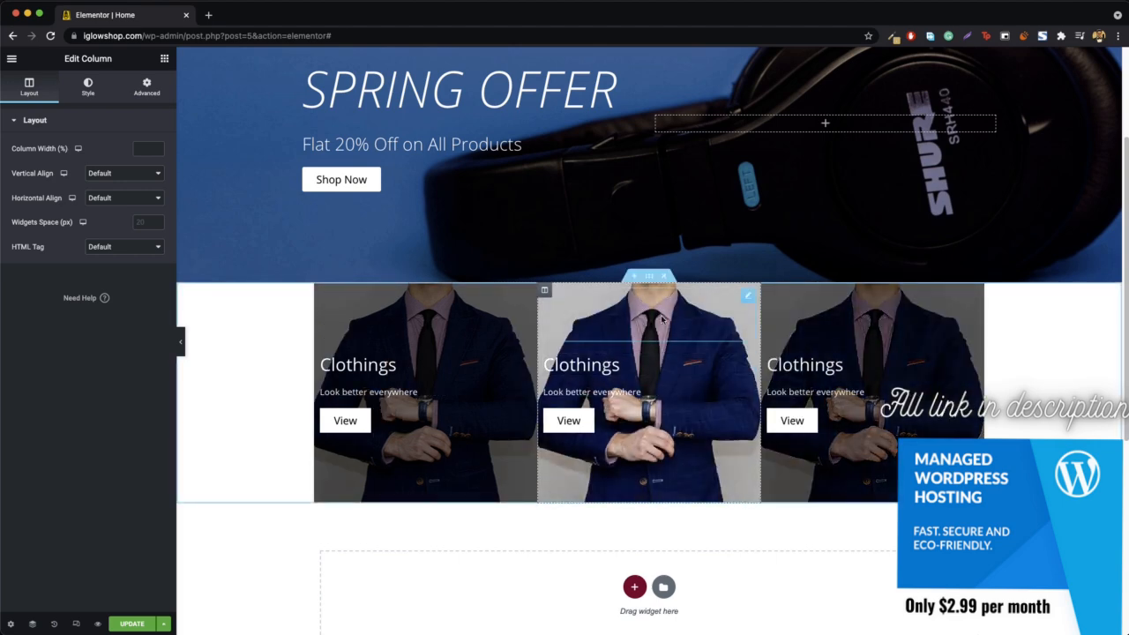
- Replace the middle column's normal background image with the iPhone photo from the media library
{"action": "right_click", "coordinate": [578, 304]}
{"action": "left_click", "coordinate": [579, 308]}
{"action": "left_click", "coordinate": [87, 86]}
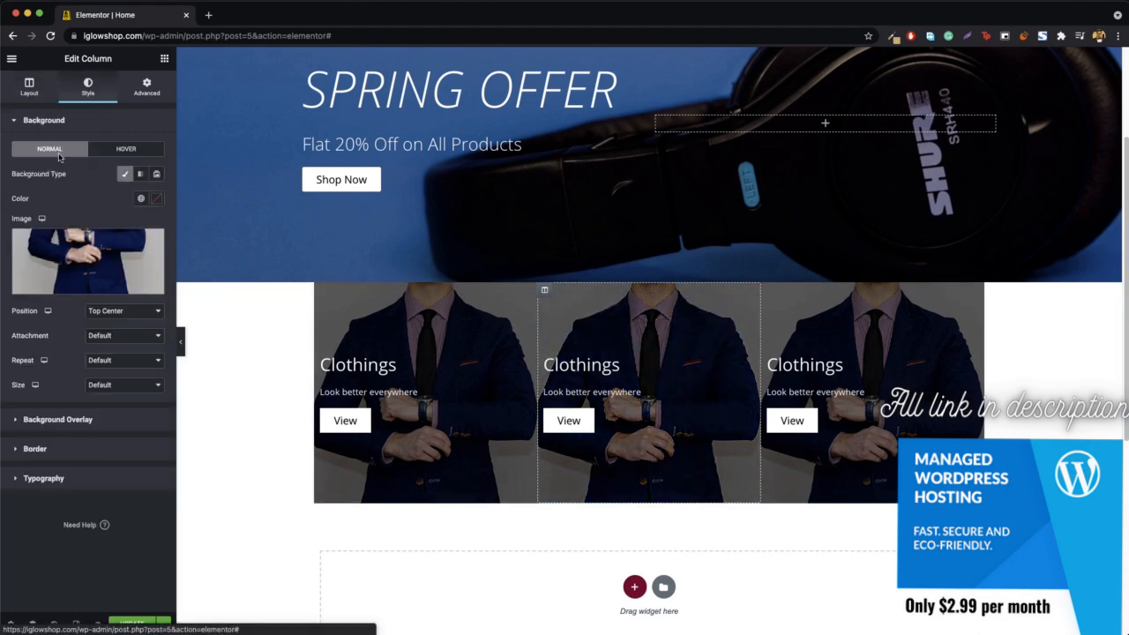
{"action": "left_click", "coordinate": [82, 262]}
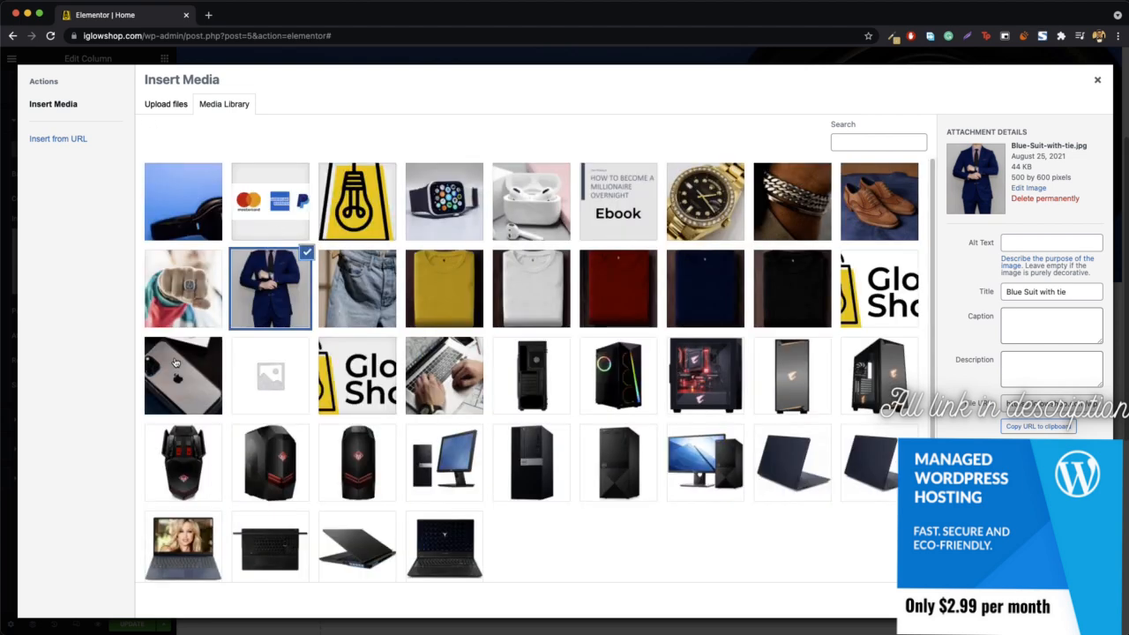
{"action": "left_click", "coordinate": [176, 364]}
{"action": "left_click", "coordinate": [1073, 599]}
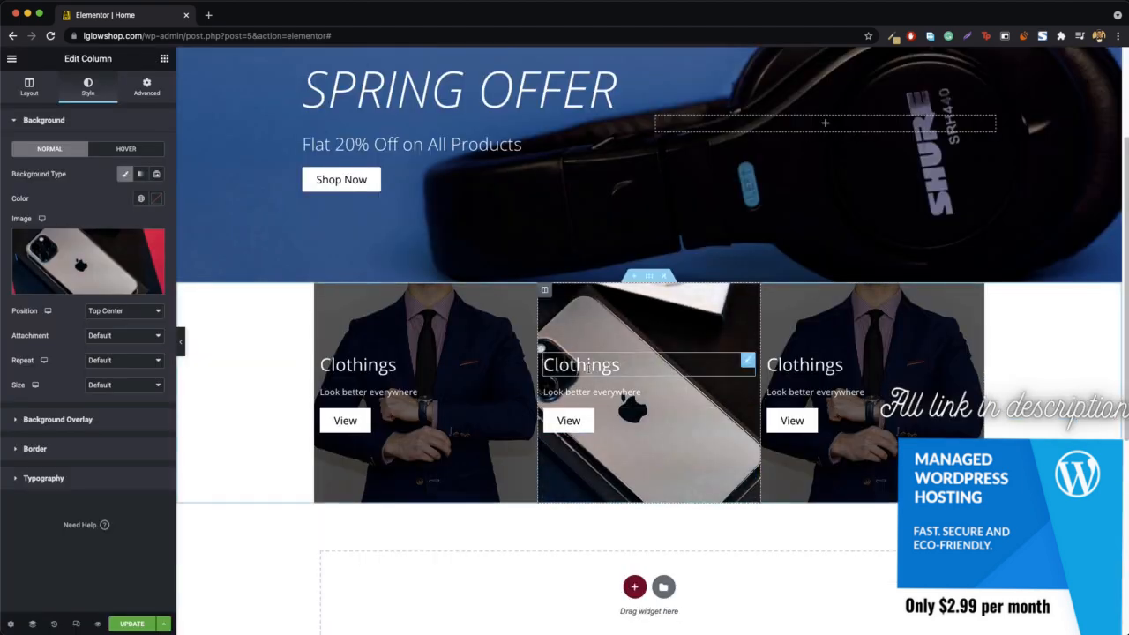
- Change the middle column's heading to "Mobiles" and its subtitle to "Carry them in your pocket"
{"action": "left_click", "coordinate": [589, 356]}
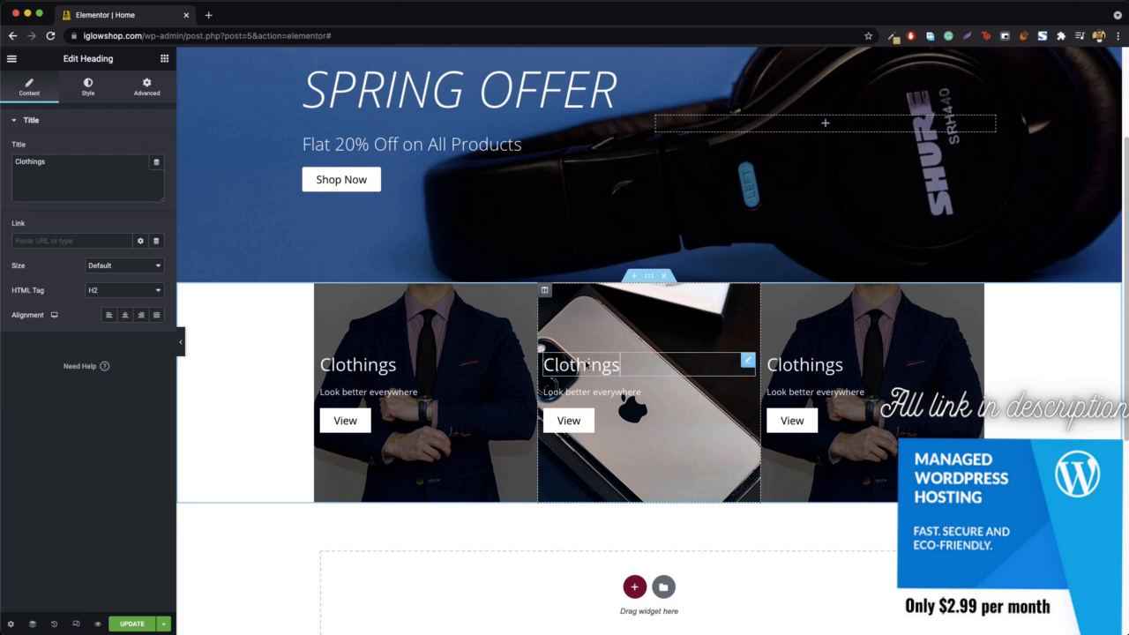
{"action": "double_click", "coordinate": [28, 174]}
{"action": "type", "text": "Mobiles"}
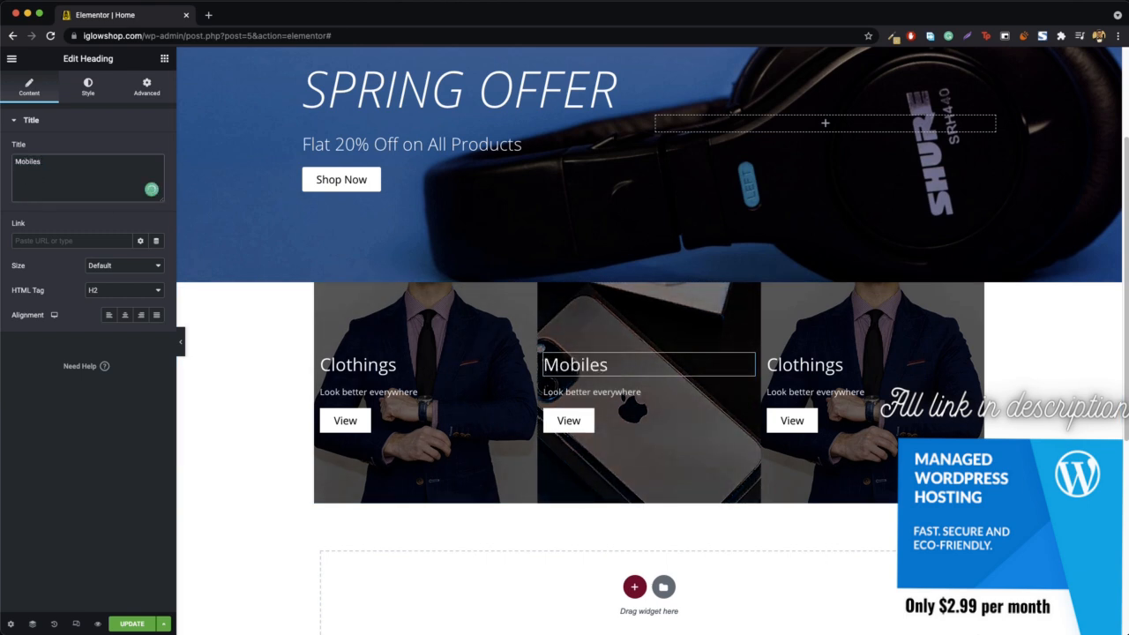
{"action": "left_click", "coordinate": [591, 391]}
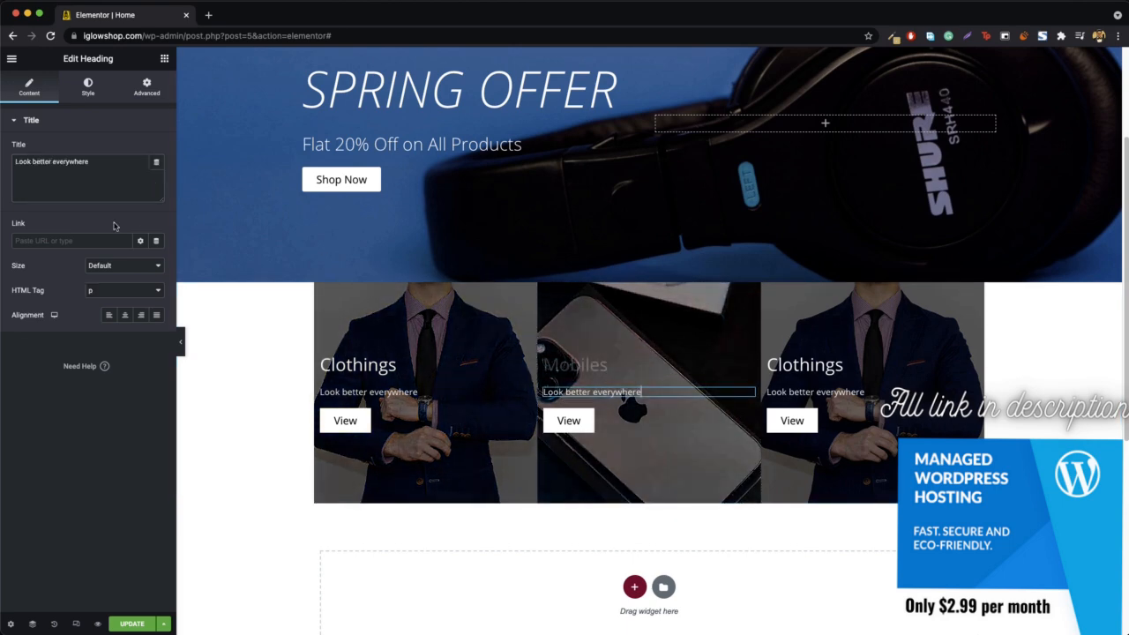
{"action": "triple_click", "coordinate": [56, 172]}
{"action": "type", "text": "Carry them in your pocket"}
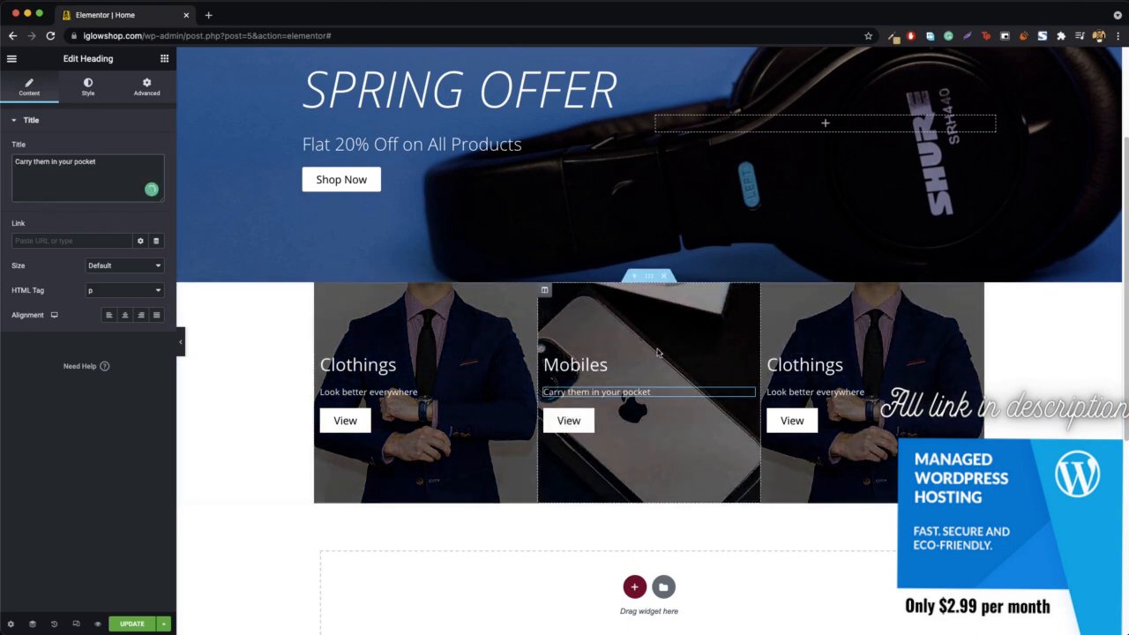
- Remove the existing link from the Mobiles column's View button, search the link suggestions for "mobile", and leave the link empty
{"action": "right_click", "coordinate": [569, 427]}
{"action": "left_click", "coordinate": [603, 437]}
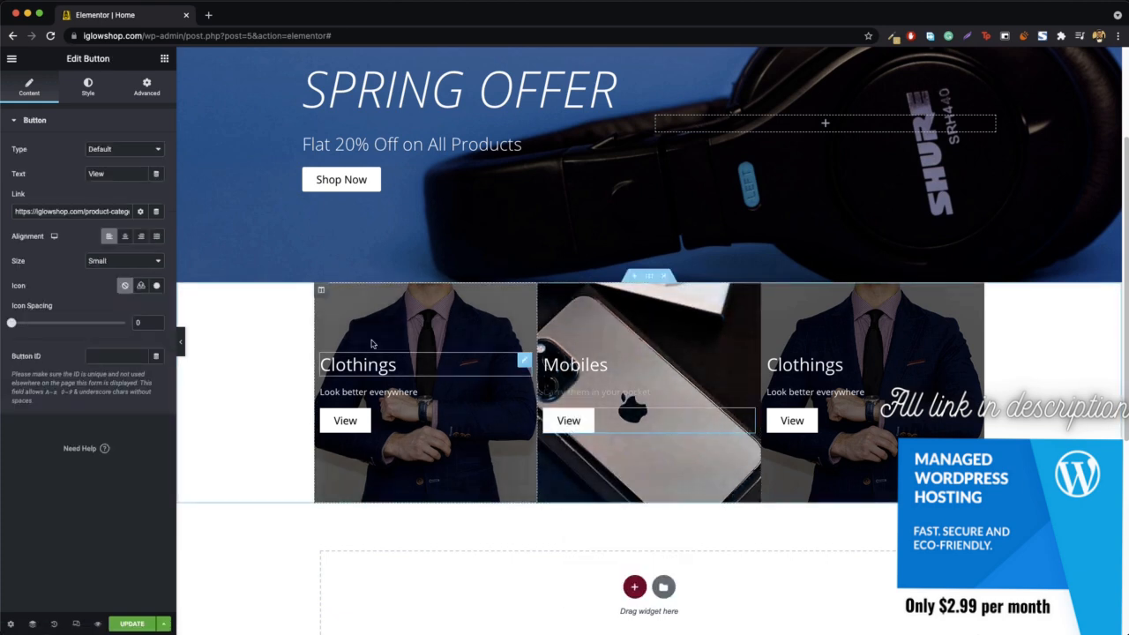
{"action": "triple_click", "coordinate": [92, 214]}
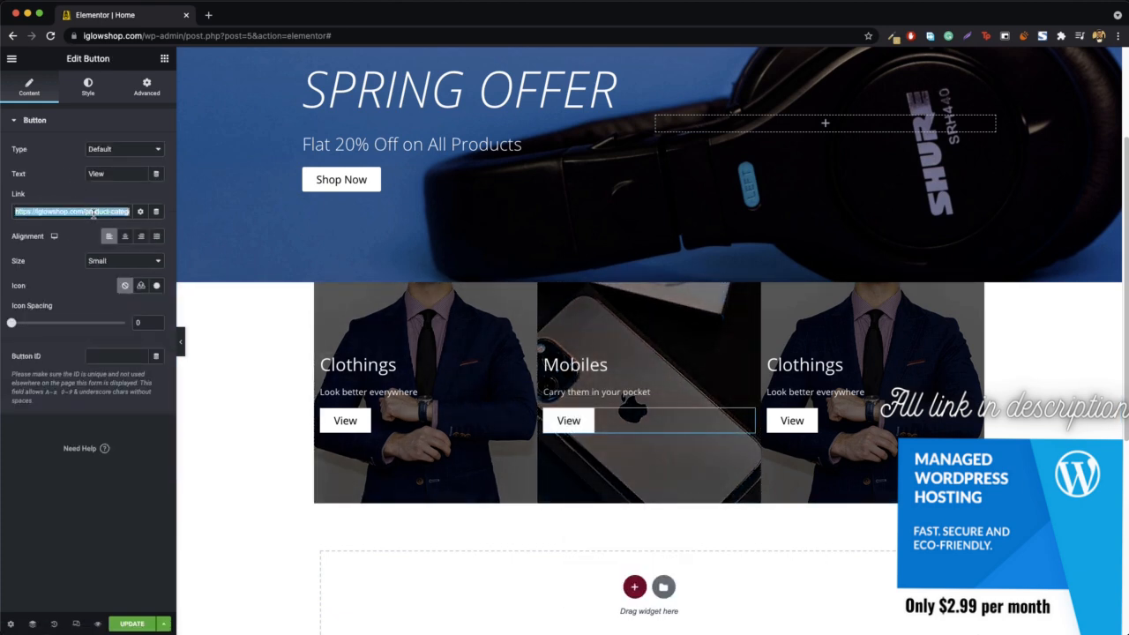
{"action": "key", "text": "BackSpace"}
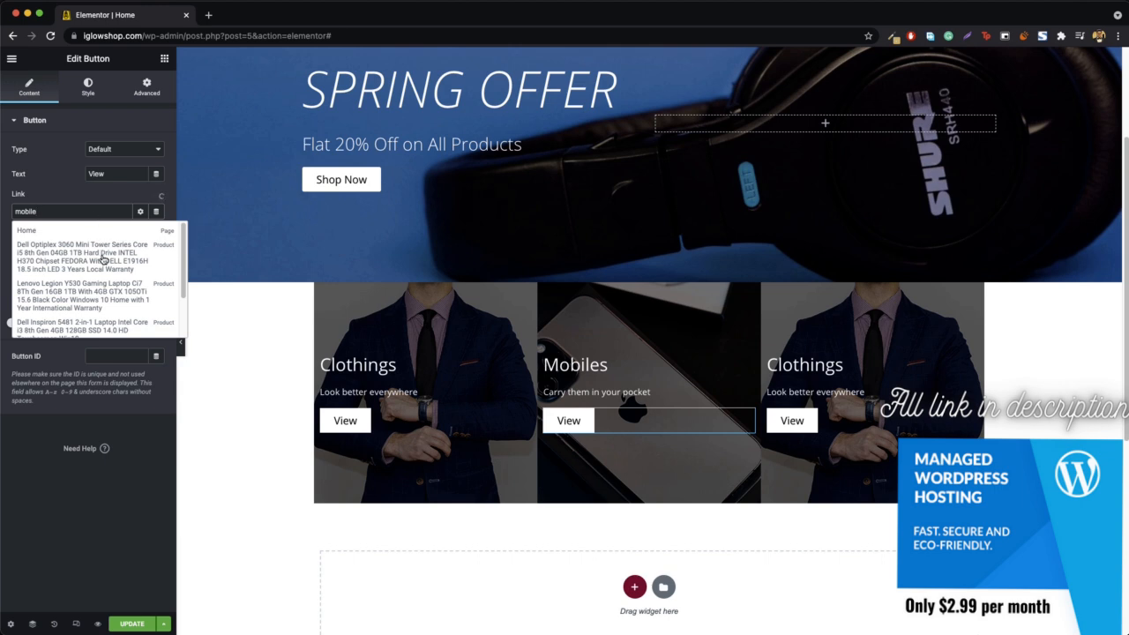
{"action": "scroll", "coordinate": [103, 258], "scroll_direction": "down", "scroll_amount": 2}
{"action": "scroll", "coordinate": [103, 267], "scroll_direction": "up", "scroll_amount": 2}
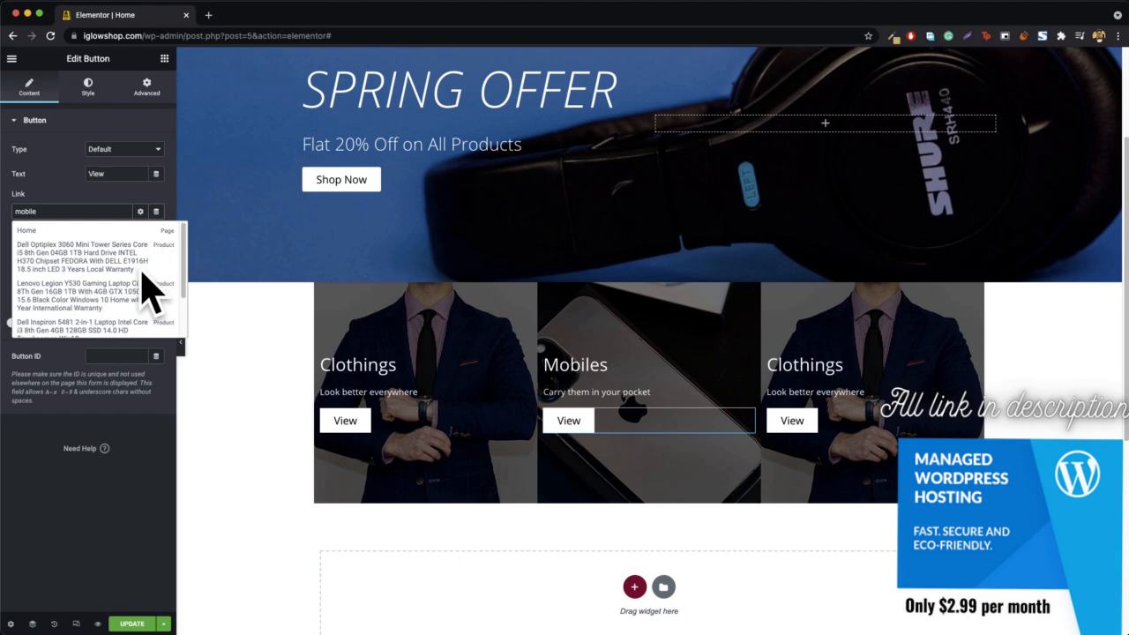
{"action": "scroll", "coordinate": [151, 290], "scroll_direction": "down", "scroll_amount": 2}
{"action": "scroll", "coordinate": [31, 229], "scroll_direction": "up", "scroll_amount": 2}
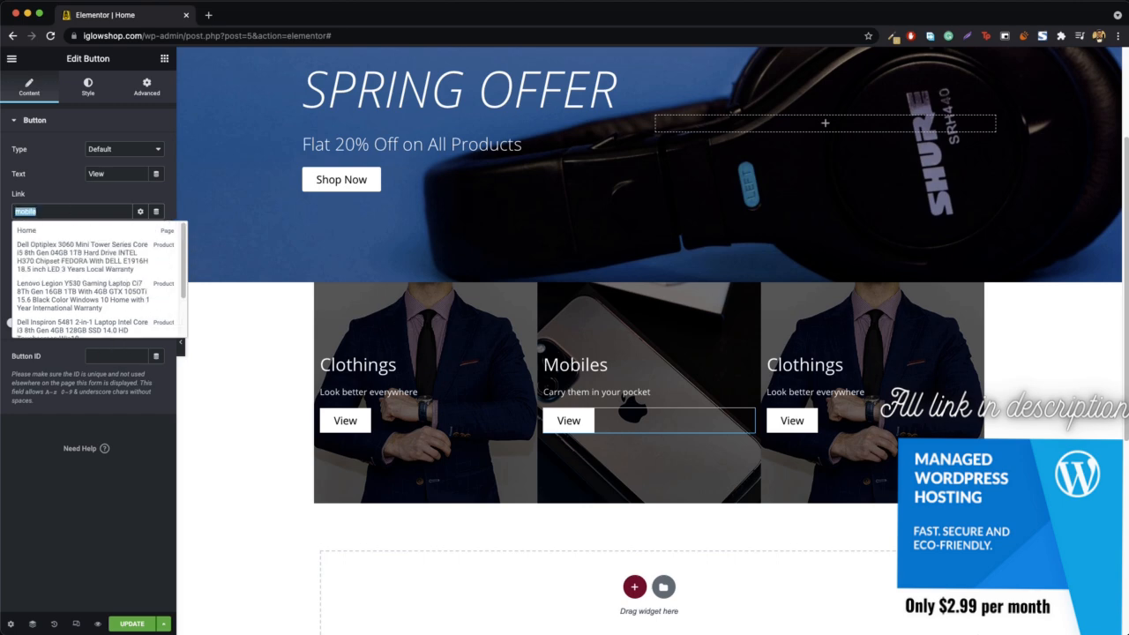
{"action": "key", "text": "BackSpace"}
- Open the Mobile category from the site's navigation in a new tab, copy its address and close that tab
{"action": "scroll", "coordinate": [649, 341], "scroll_direction": "up", "scroll_amount": 3}
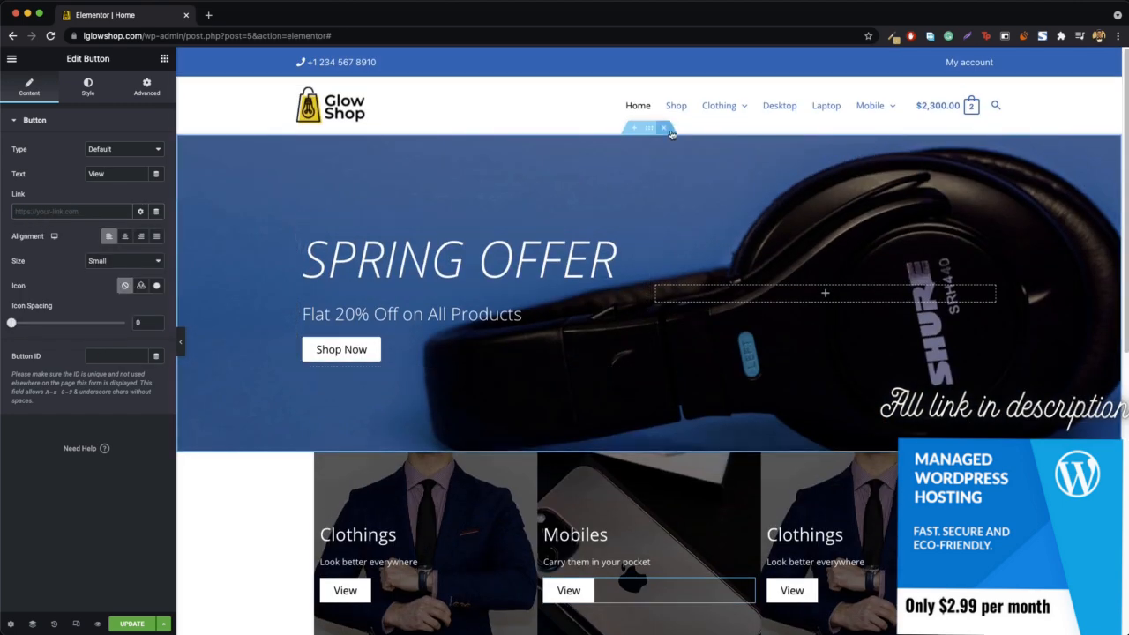
{"action": "right_click", "coordinate": [869, 106]}
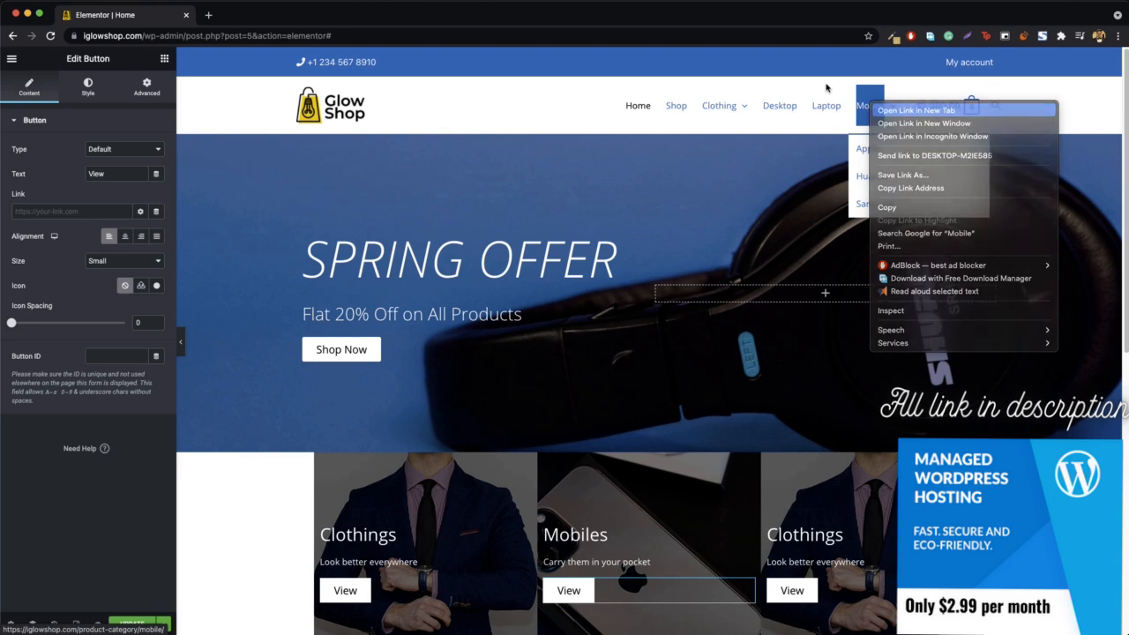
{"action": "left_click", "coordinate": [908, 110]}
{"action": "left_click", "coordinate": [246, 28]}
{"action": "left_click", "coordinate": [261, 39]}
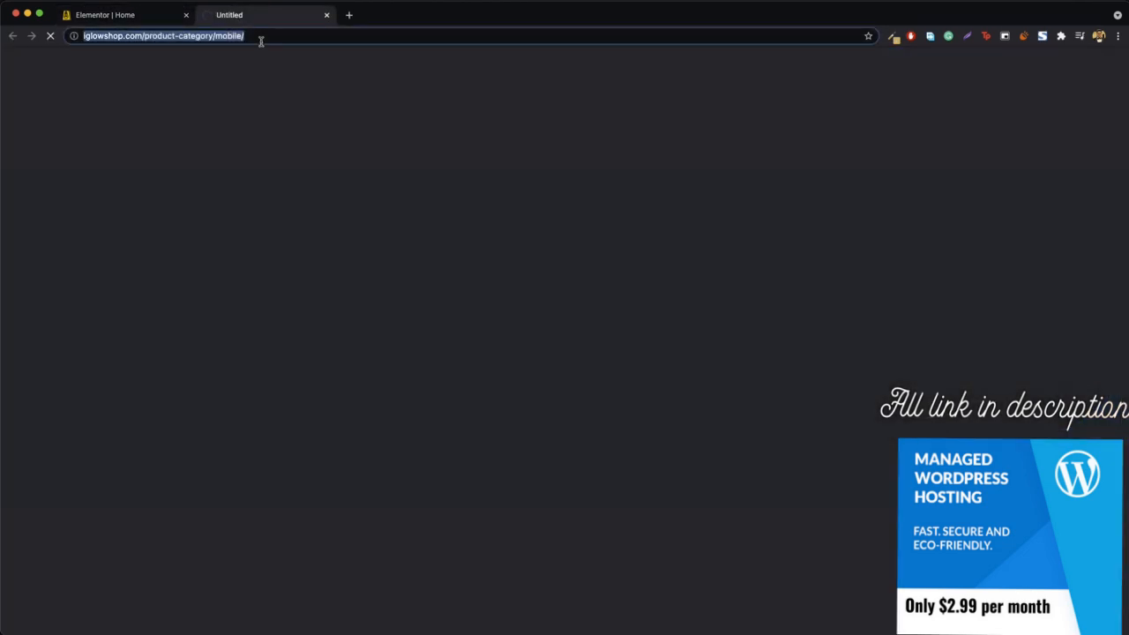
{"action": "key", "text": "super+w"}
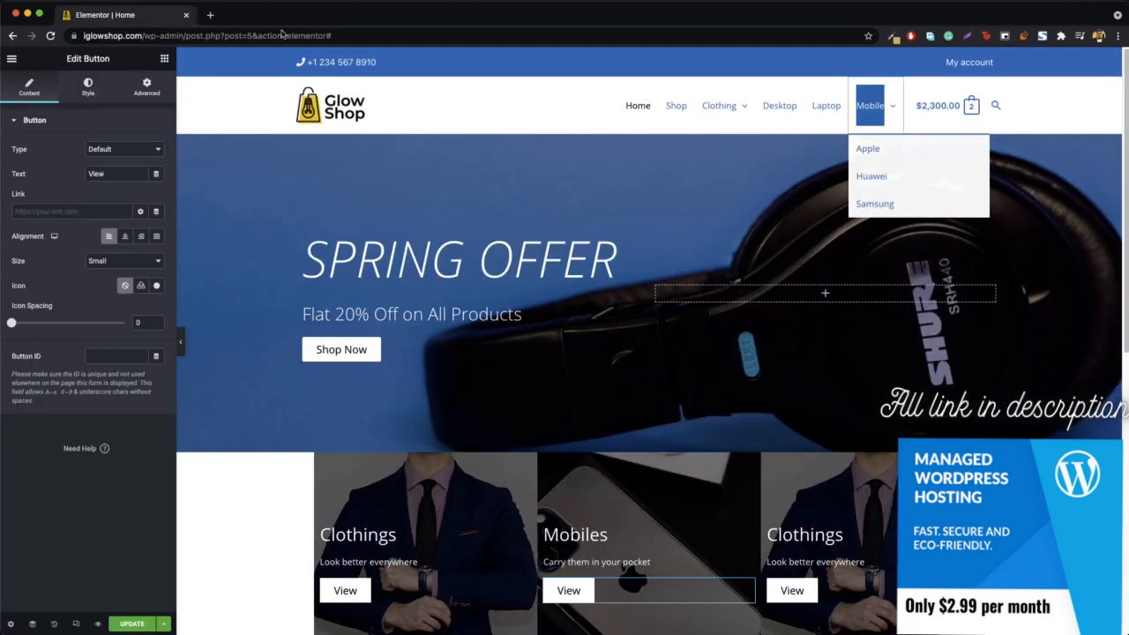
- Link the Mobiles column's View button to the copied category address iglowshop.com/product-category/mobile/
{"action": "left_click", "coordinate": [234, 105]}
{"action": "scroll", "coordinate": [396, 176], "scroll_direction": "down", "scroll_amount": 2}
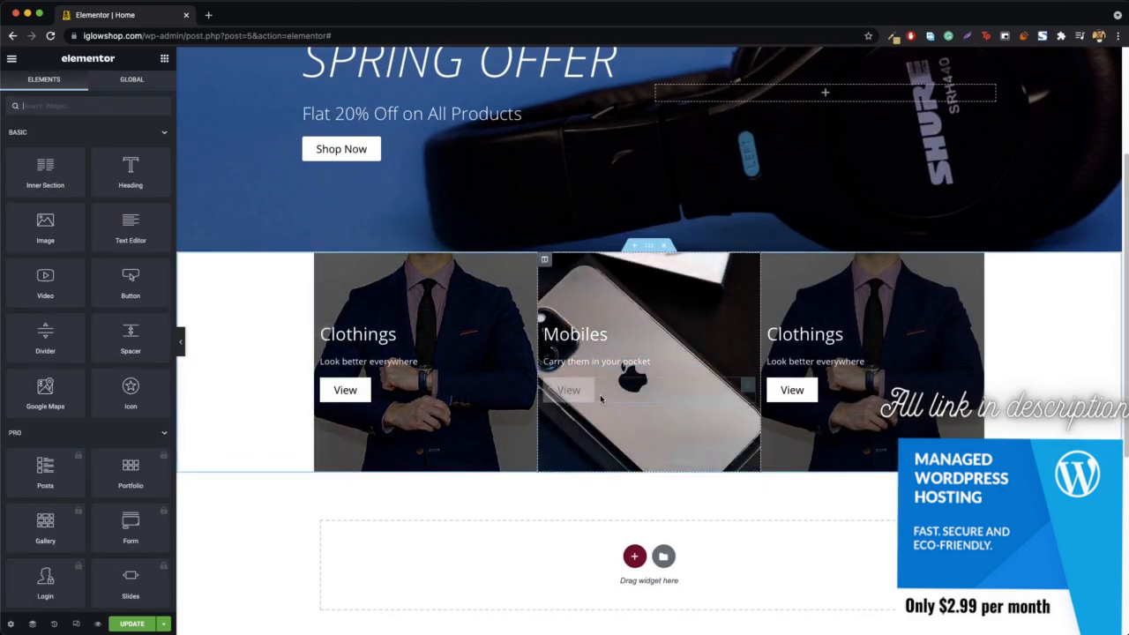
{"action": "right_click", "coordinate": [600, 399]}
{"action": "left_click", "coordinate": [633, 335]}
{"action": "left_click", "coordinate": [48, 212]}
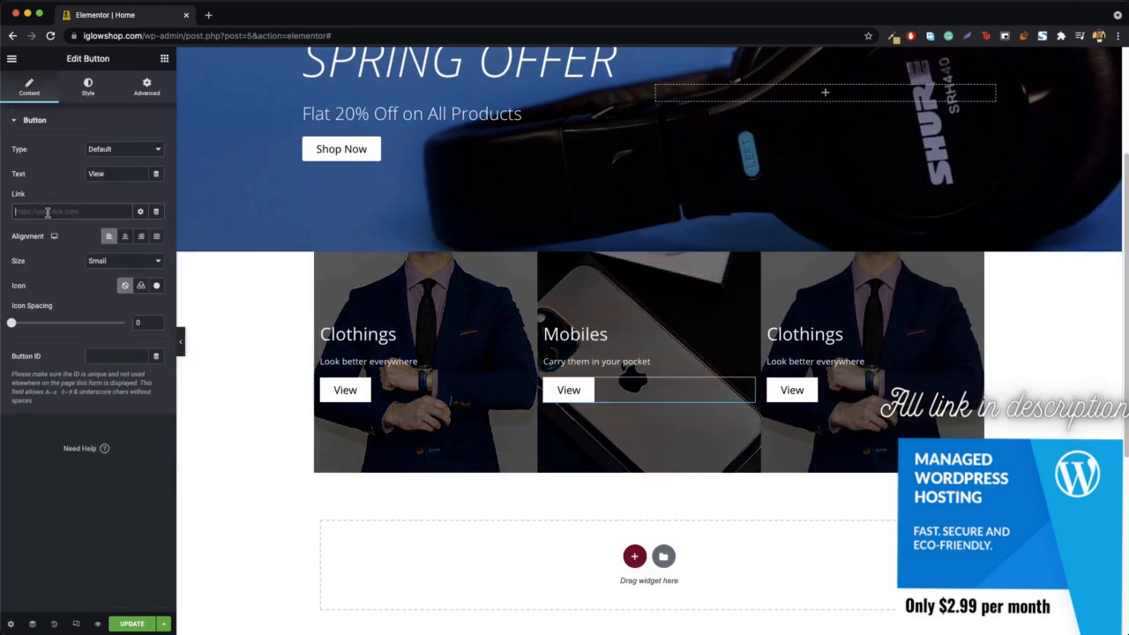
{"action": "key", "text": "super+v"}
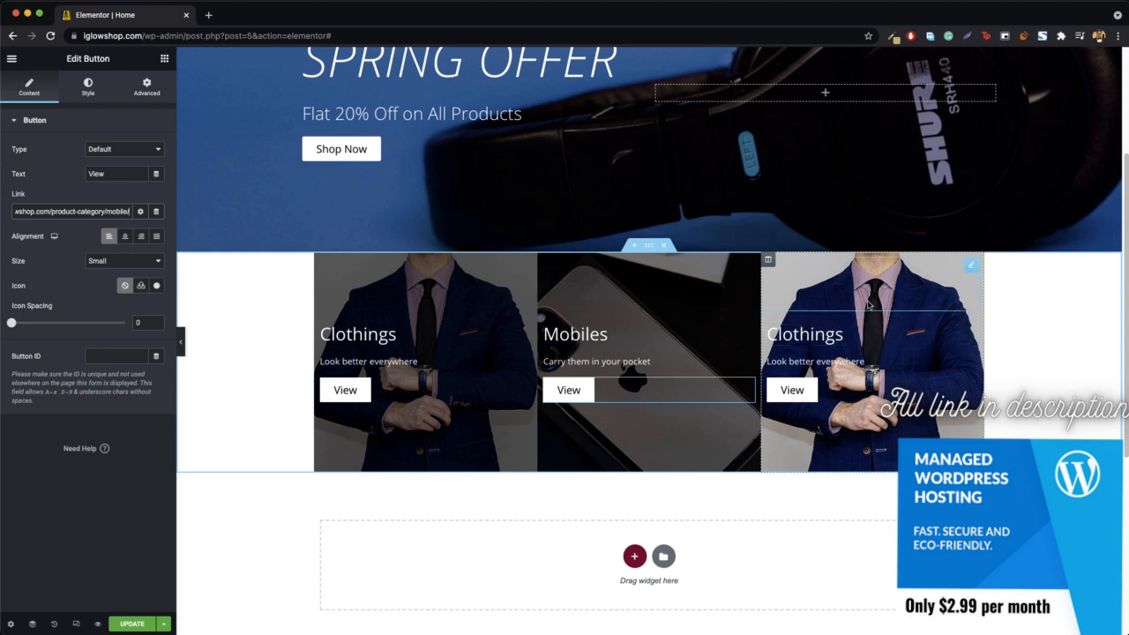
- Replace the third column's normal background image with the smartwatch photo on a white background from the media library
{"action": "right_click", "coordinate": [768, 260]}
{"action": "left_click", "coordinate": [802, 280]}
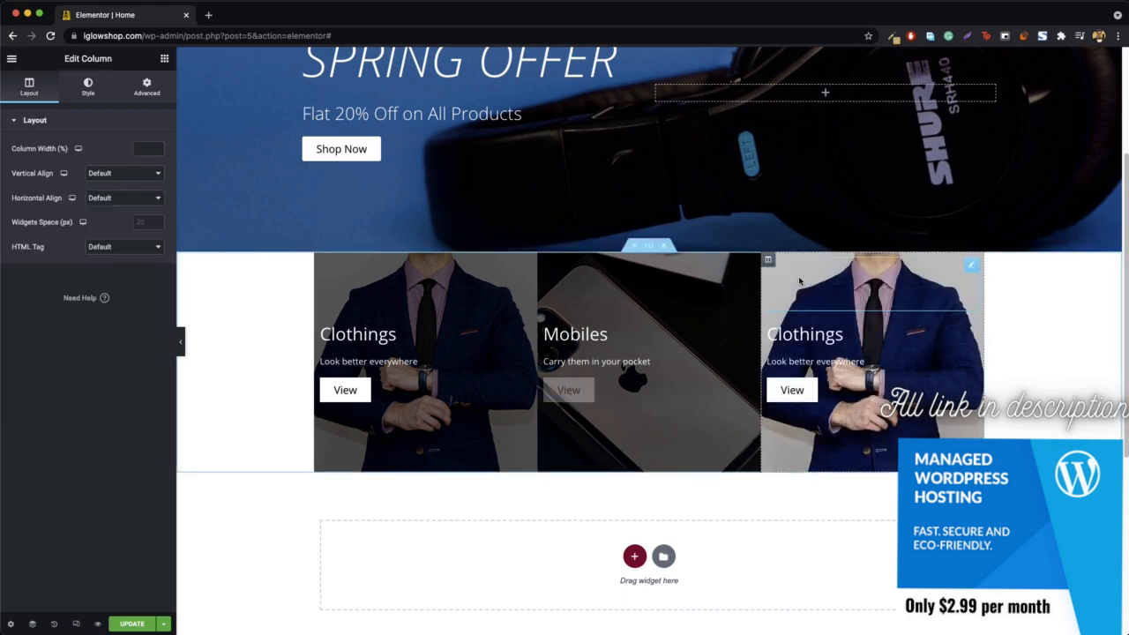
{"action": "left_click", "coordinate": [88, 82]}
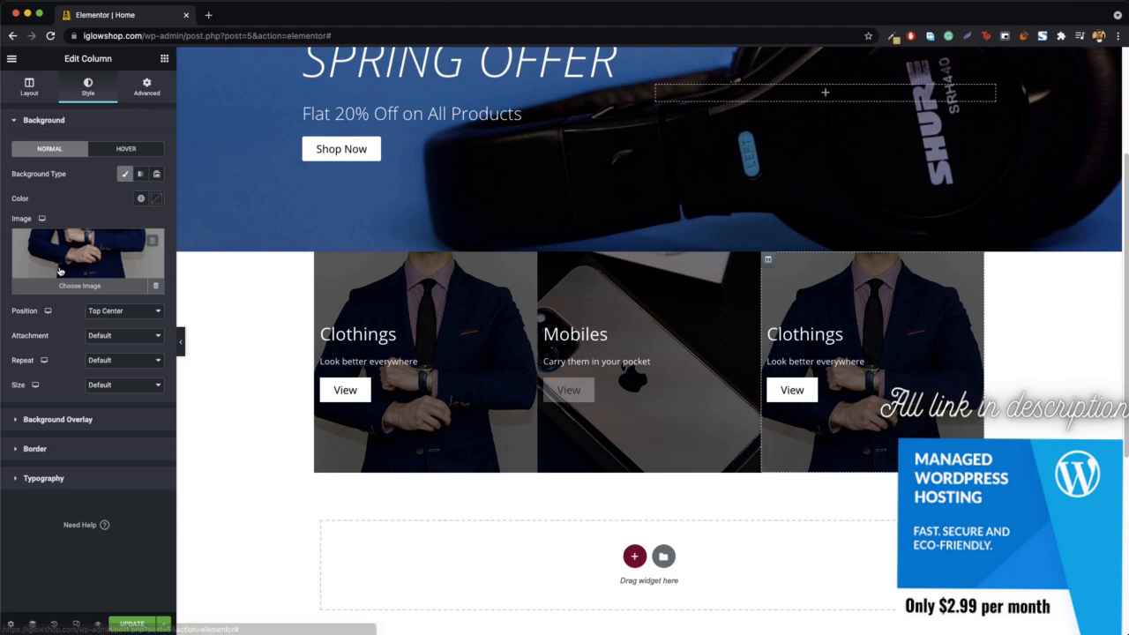
{"action": "left_click", "coordinate": [88, 275]}
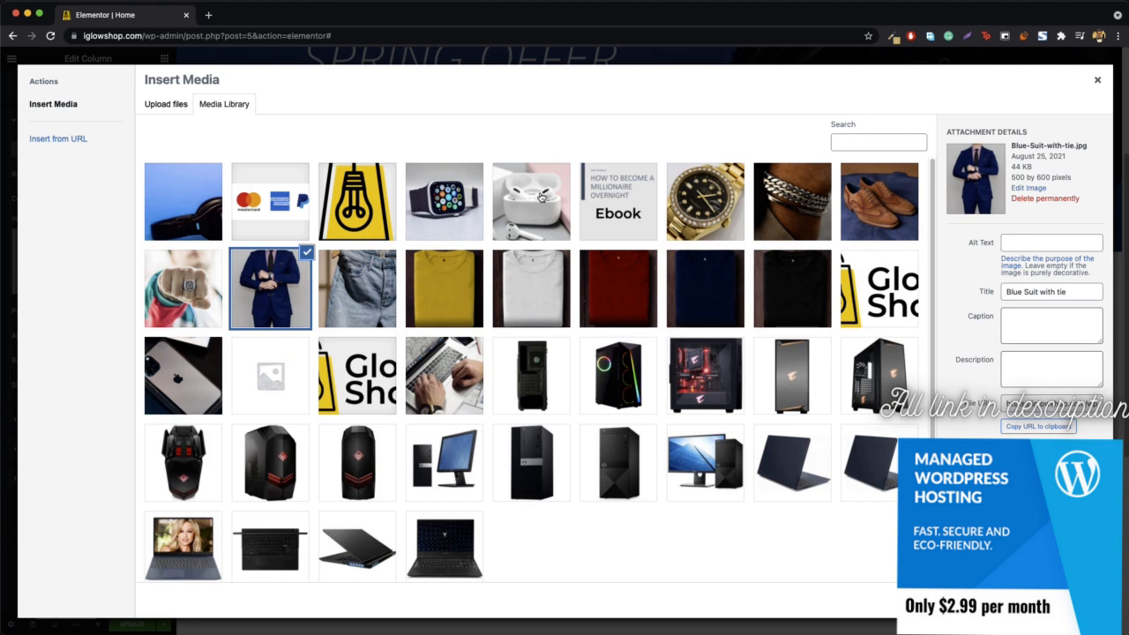
{"action": "left_click", "coordinate": [436, 211]}
{"action": "left_click", "coordinate": [1071, 600]}
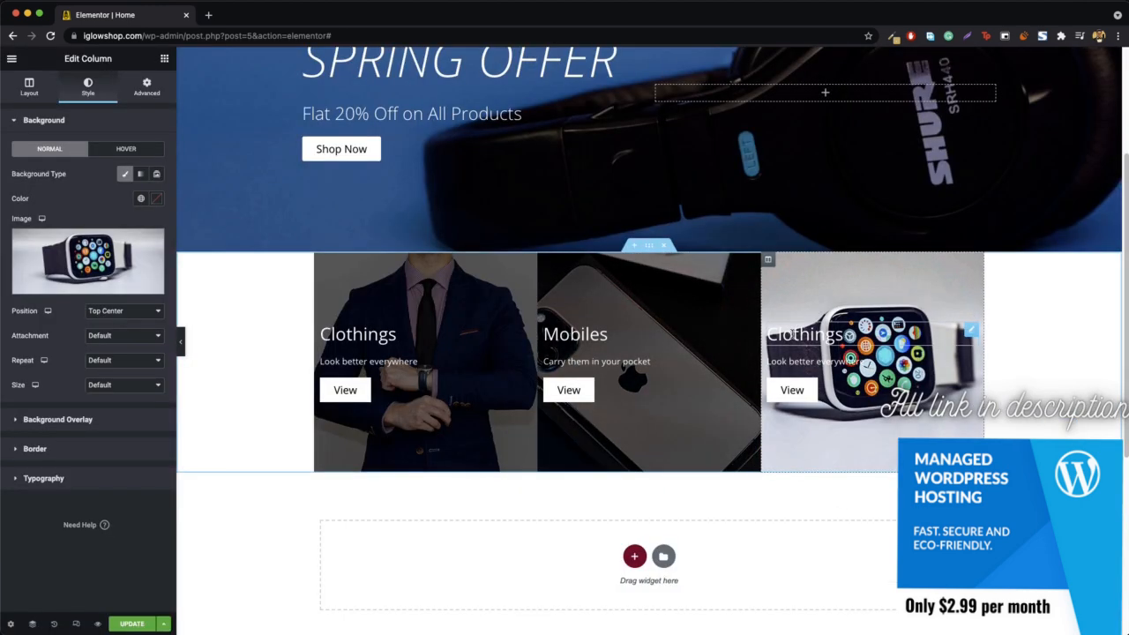
- Change the third column's heading to "Watches"
{"action": "left_click", "coordinate": [804, 335]}
{"action": "double_click", "coordinate": [40, 173]}
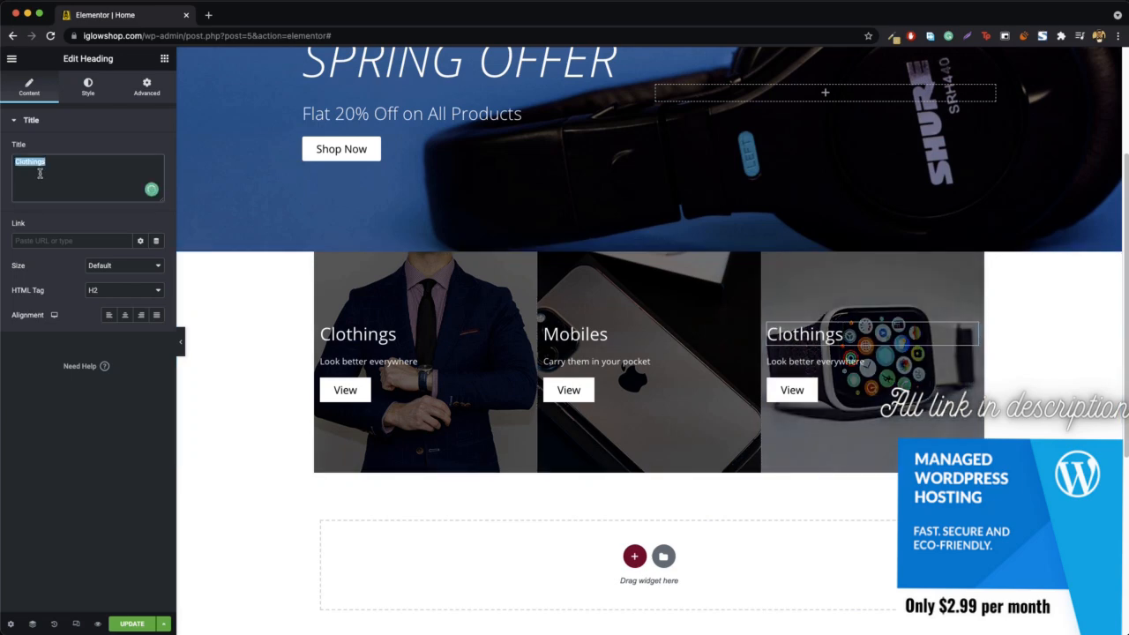
{"action": "type", "text": "Watches"}
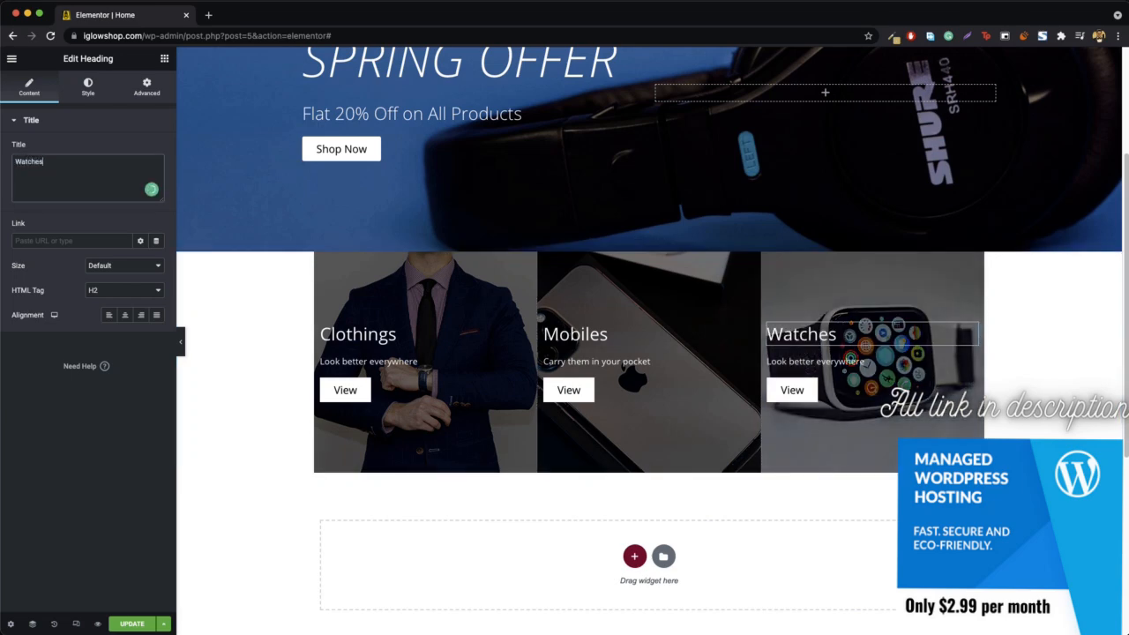
- Open the Watches column's View button settings and preview the page without the editing panel
{"action": "right_click", "coordinate": [797, 395]}
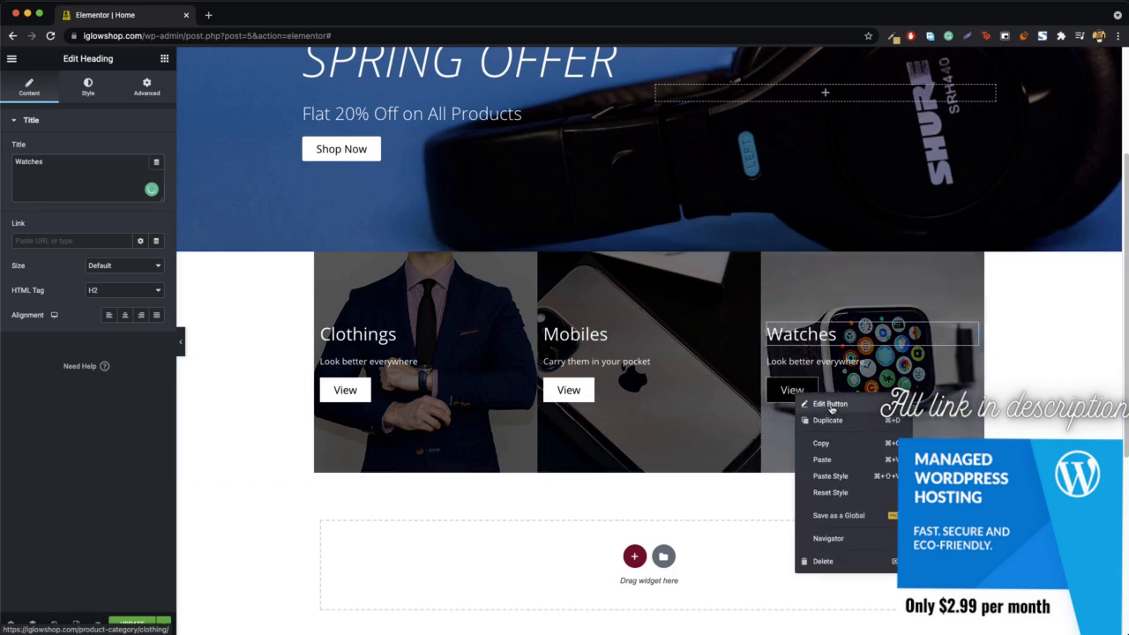
{"action": "left_click", "coordinate": [831, 407]}
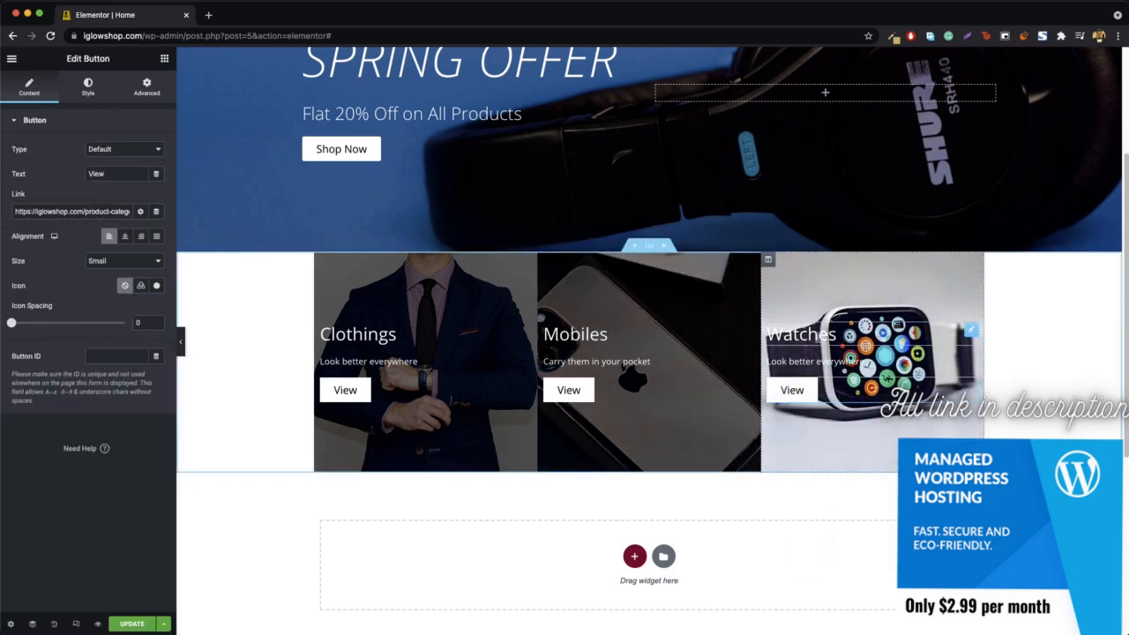
{"action": "left_click", "coordinate": [183, 348]}
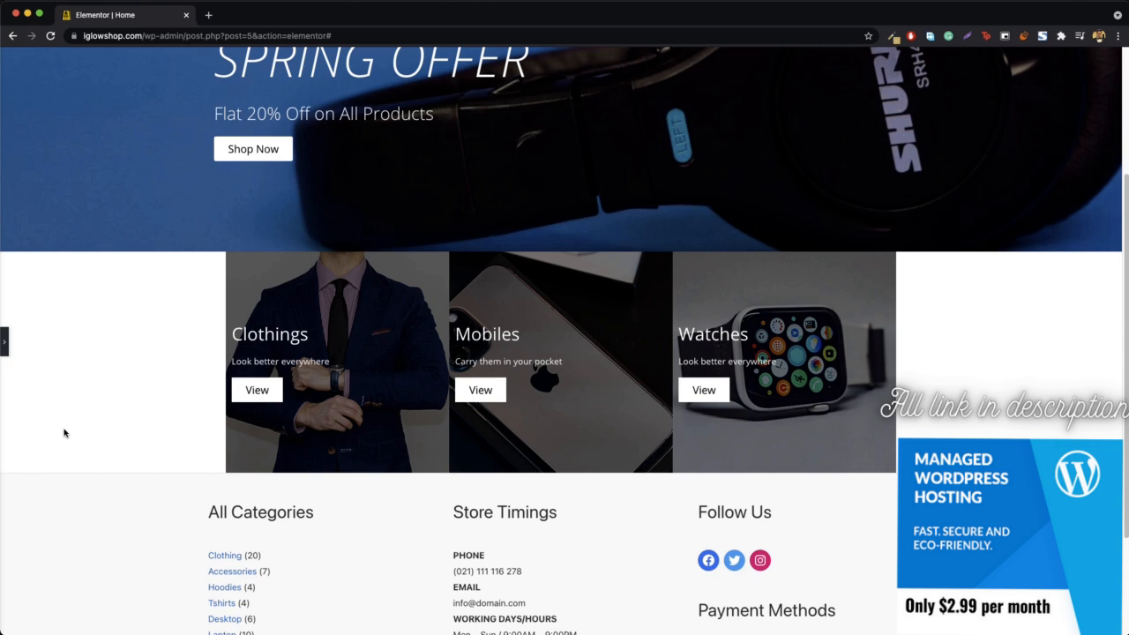
{"action": "left_click", "coordinate": [4, 346]}
- Set the category section's height to Min Height with a minimum of 631 px
{"action": "right_click", "coordinate": [242, 328]}
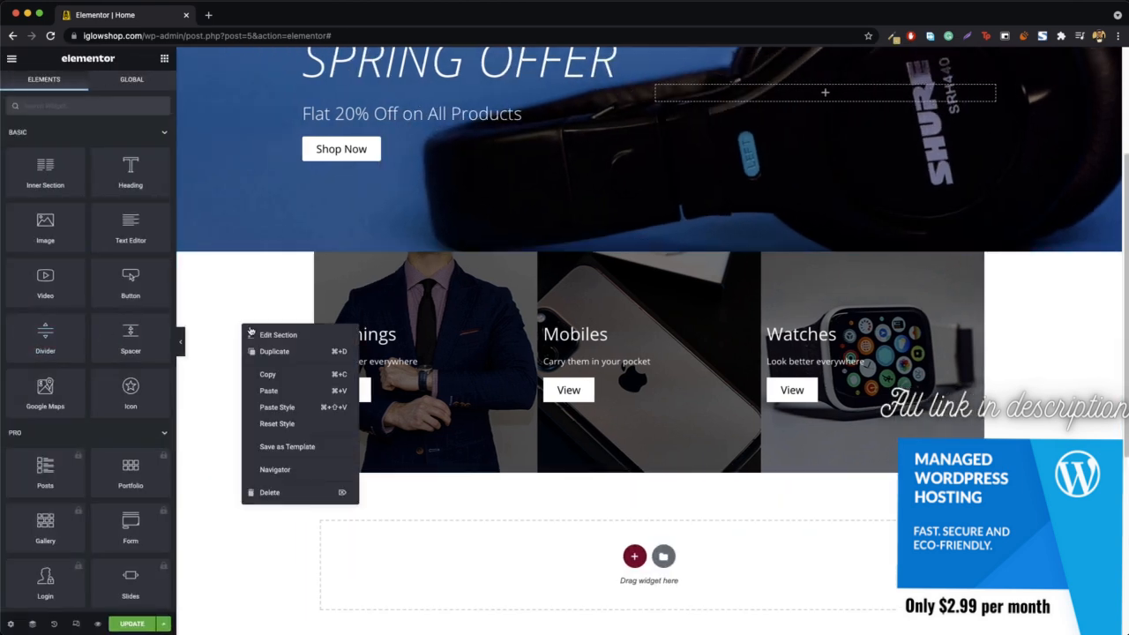
{"action": "left_click", "coordinate": [275, 335]}
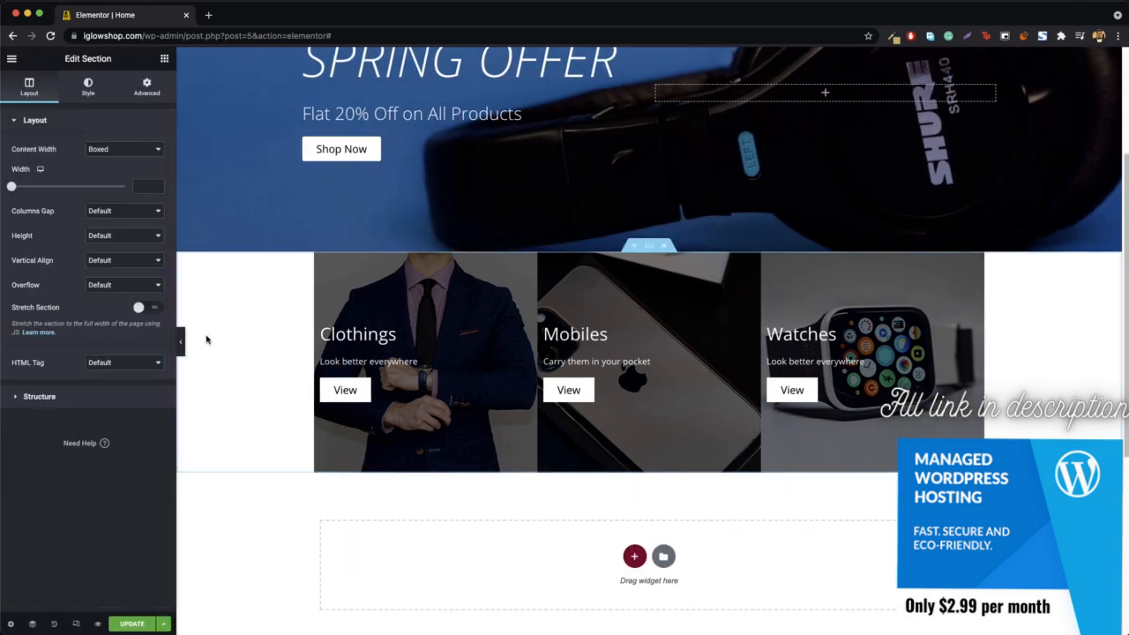
{"action": "left_click", "coordinate": [115, 238]}
{"action": "left_click", "coordinate": [125, 261]}
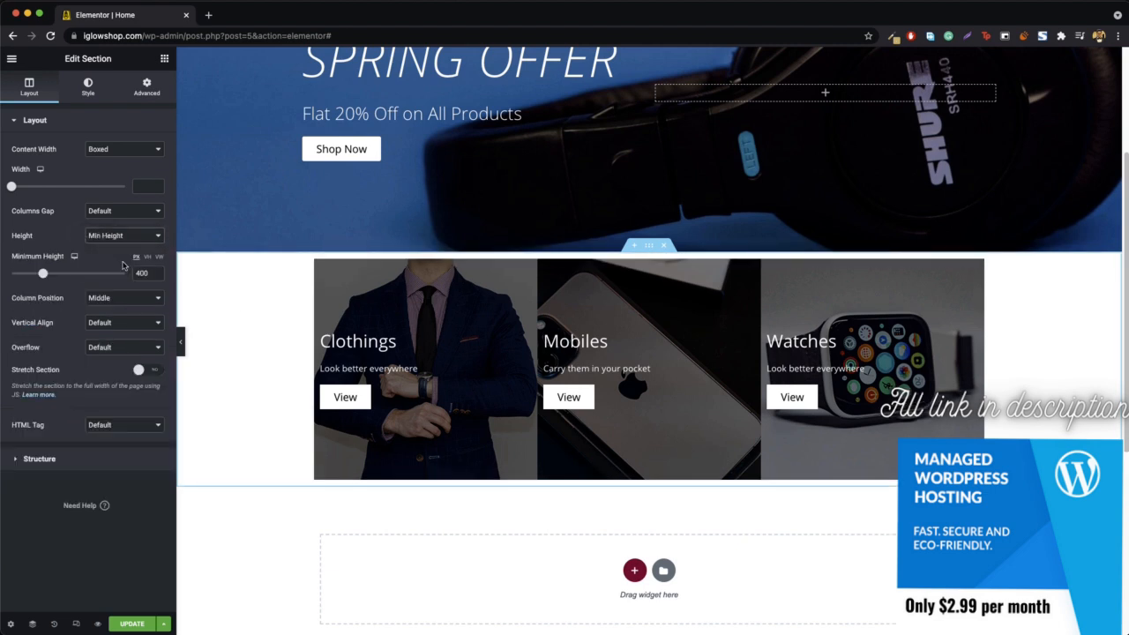
{"action": "left_click_drag", "start_coordinate": [43, 276], "coordinate": [61, 277]}
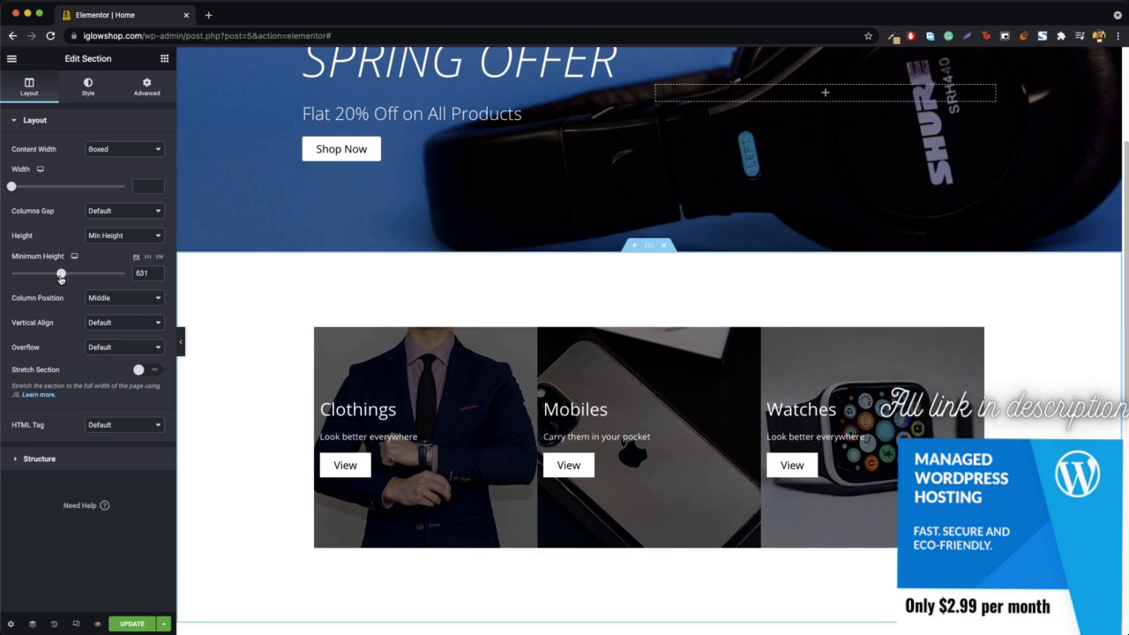
{"action": "scroll", "coordinate": [226, 317], "scroll_direction": "down", "scroll_amount": 2}
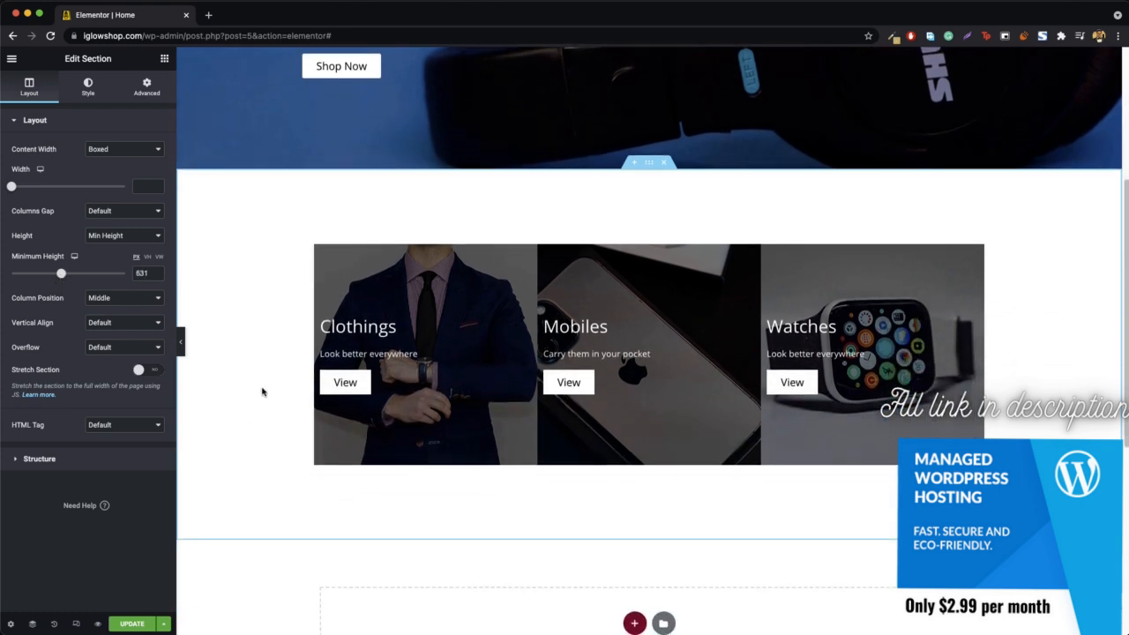
- Set the category section's boxed content width to 1200
{"action": "left_click", "coordinate": [137, 186]}
{"action": "type", "text": "120"}
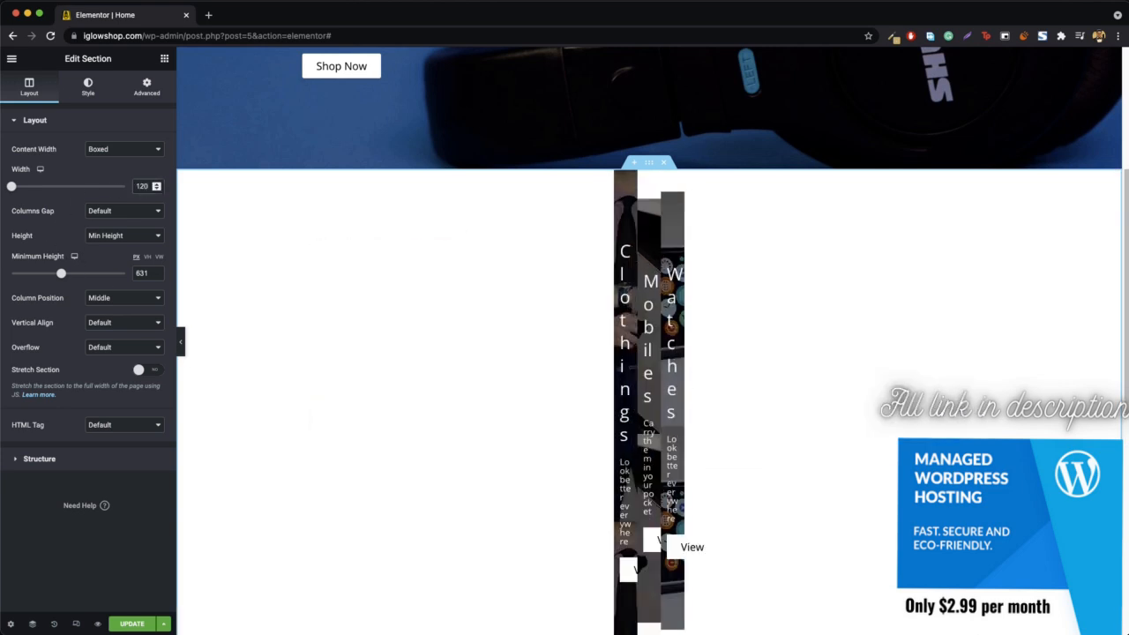
{"action": "type", "text": "0"}
{"action": "scroll", "coordinate": [270, 228], "scroll_direction": "up", "scroll_amount": 3}
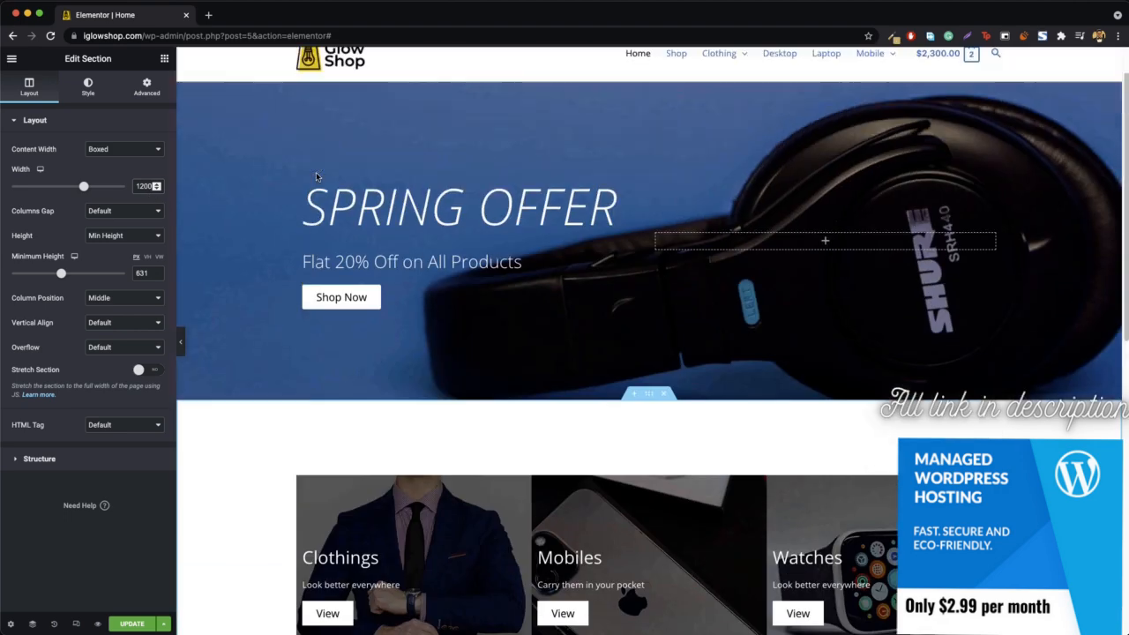
- Unlink the Clothings column's margin values and set its right margin to 15 px
{"action": "scroll", "coordinate": [292, 494], "scroll_direction": "down", "scroll_amount": 1}
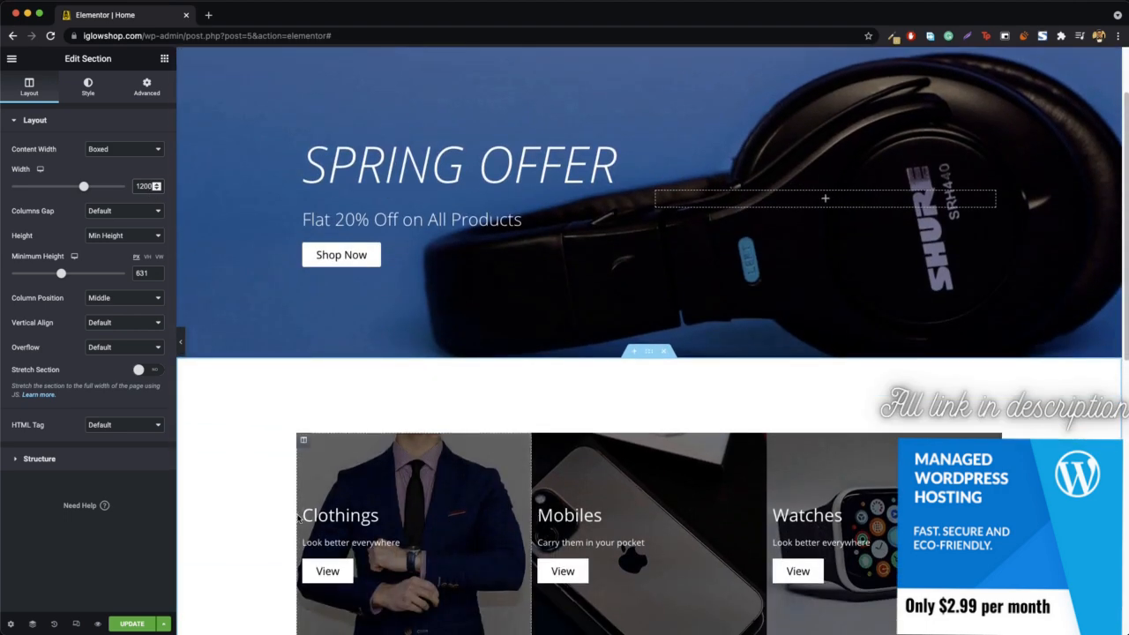
{"action": "scroll", "coordinate": [270, 456], "scroll_direction": "down", "scroll_amount": 2}
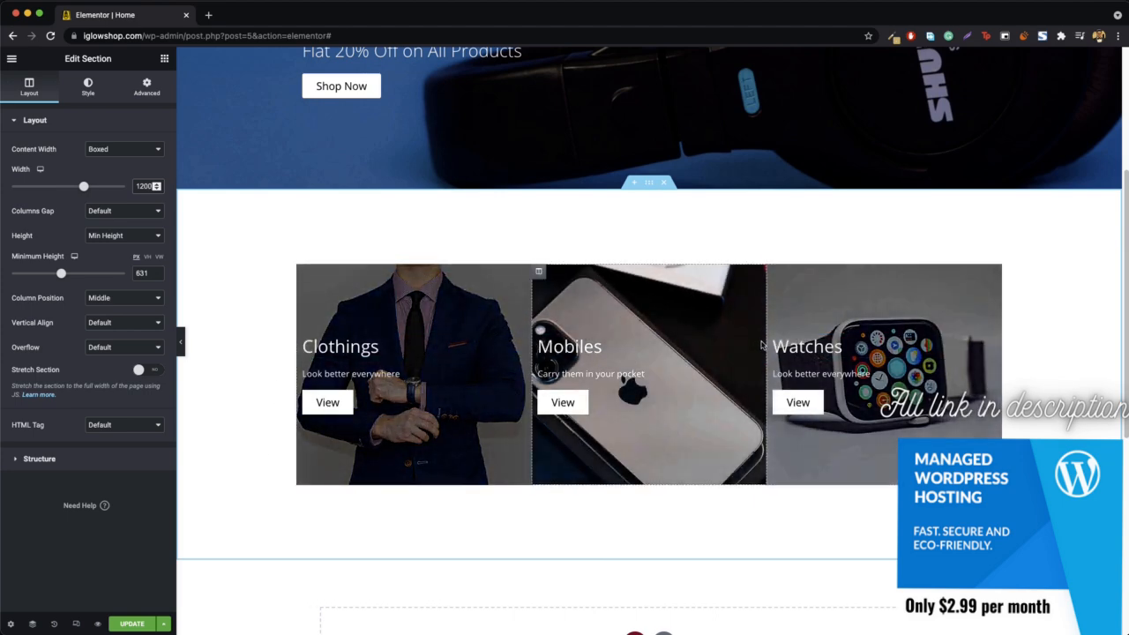
{"action": "right_click", "coordinate": [302, 271]}
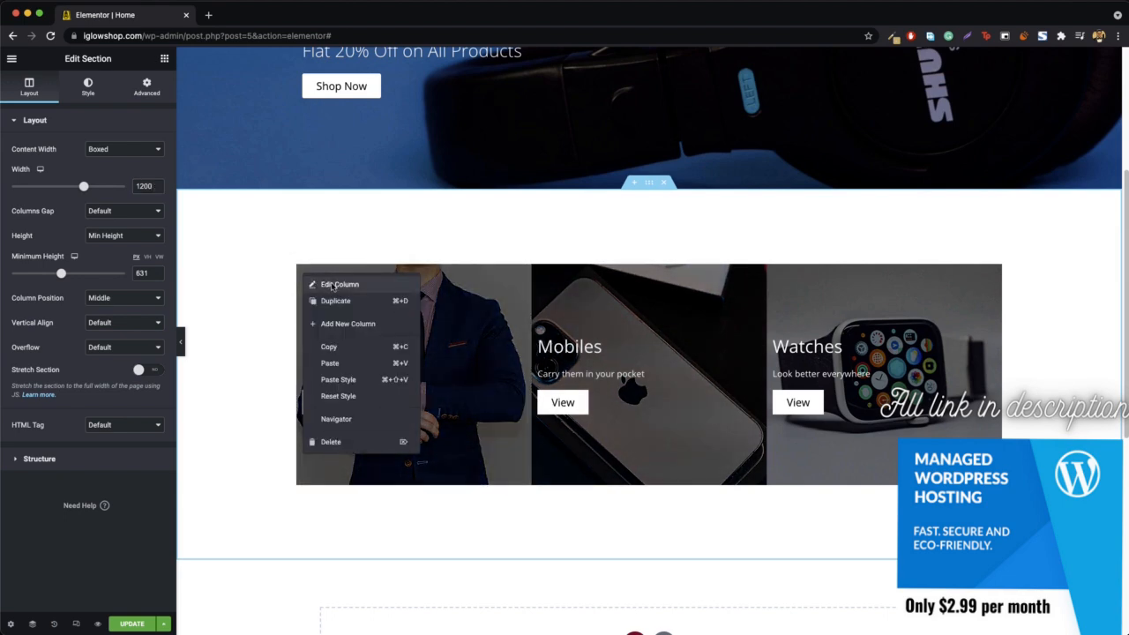
{"action": "left_click", "coordinate": [331, 285]}
{"action": "left_click", "coordinate": [146, 87]}
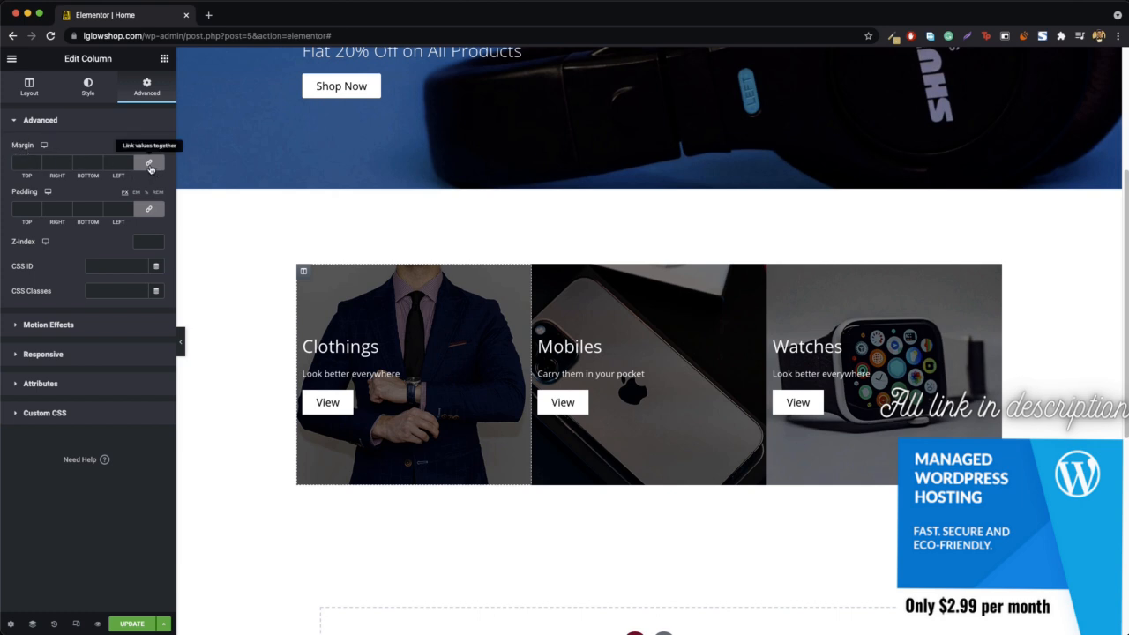
{"action": "left_click", "coordinate": [149, 165]}
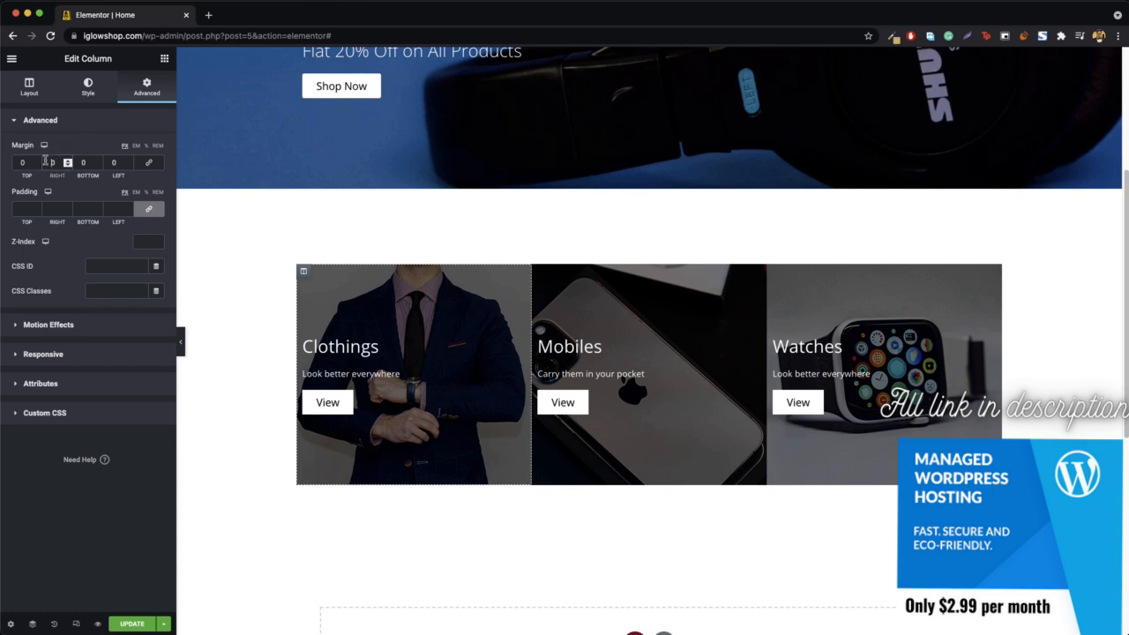
{"action": "type", "text": "2"}
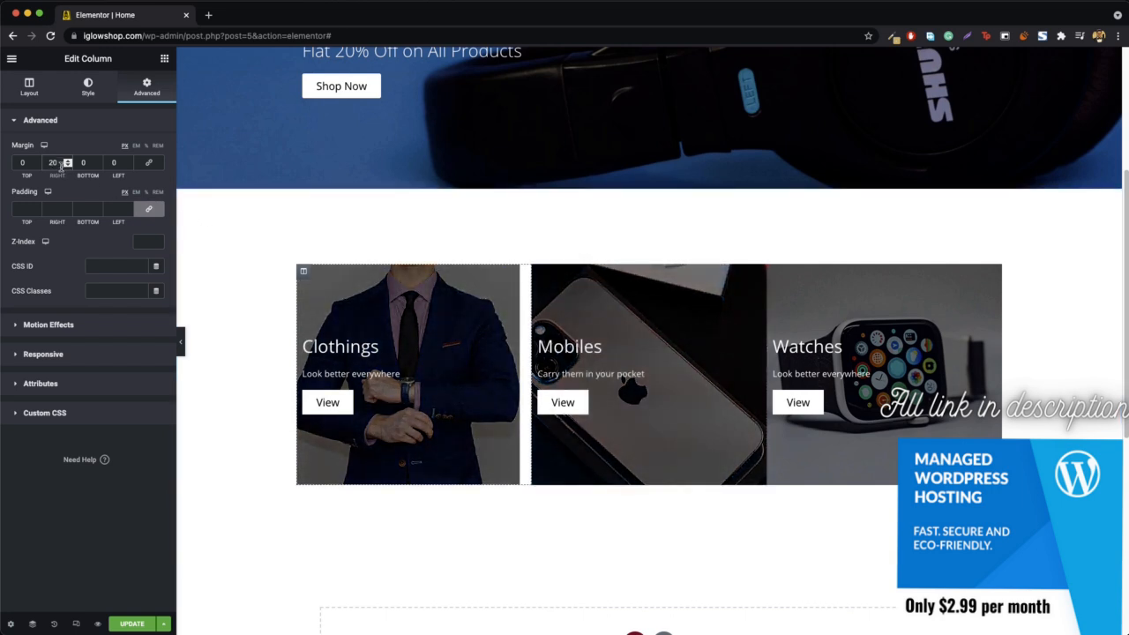
{"action": "scroll", "coordinate": [53, 162], "scroll_direction": "down", "scroll_amount": 5}
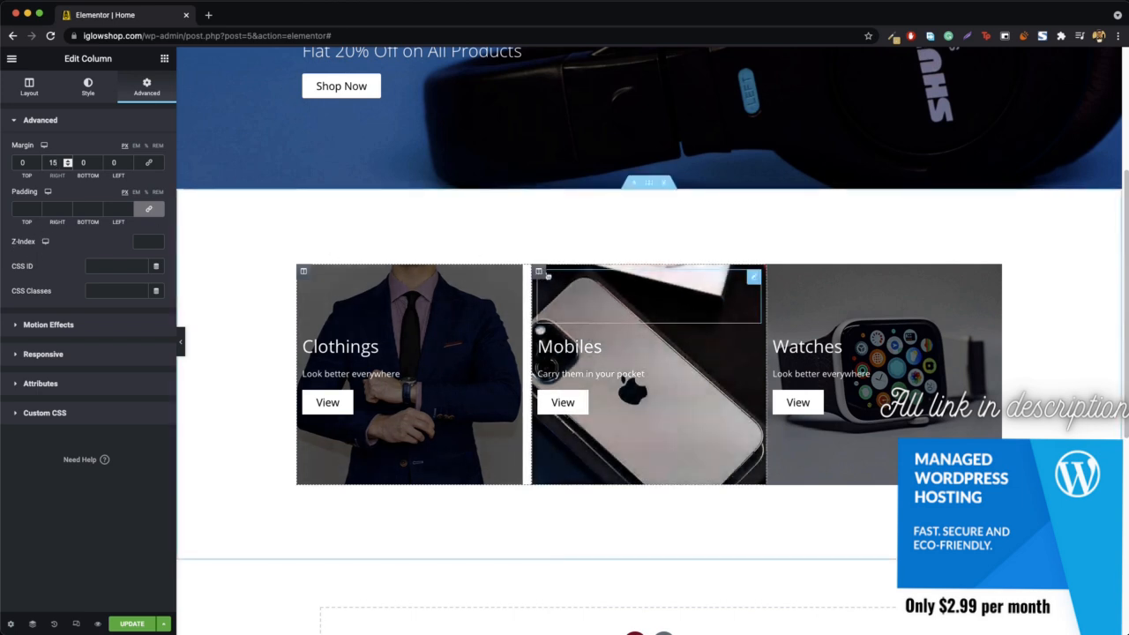
- Give the Mobiles column an unlinked right margin of 15 px and preview the page without the editing panel
{"action": "right_click", "coordinate": [540, 272]}
{"action": "left_click", "coordinate": [569, 281]}
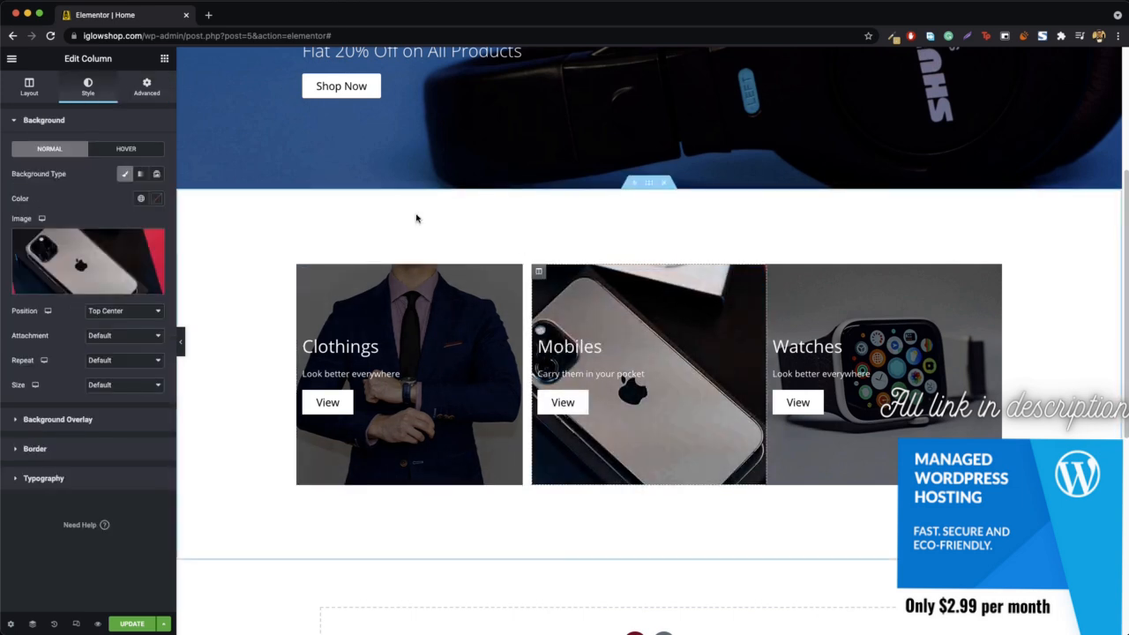
{"action": "left_click", "coordinate": [146, 86]}
{"action": "left_click", "coordinate": [149, 164]}
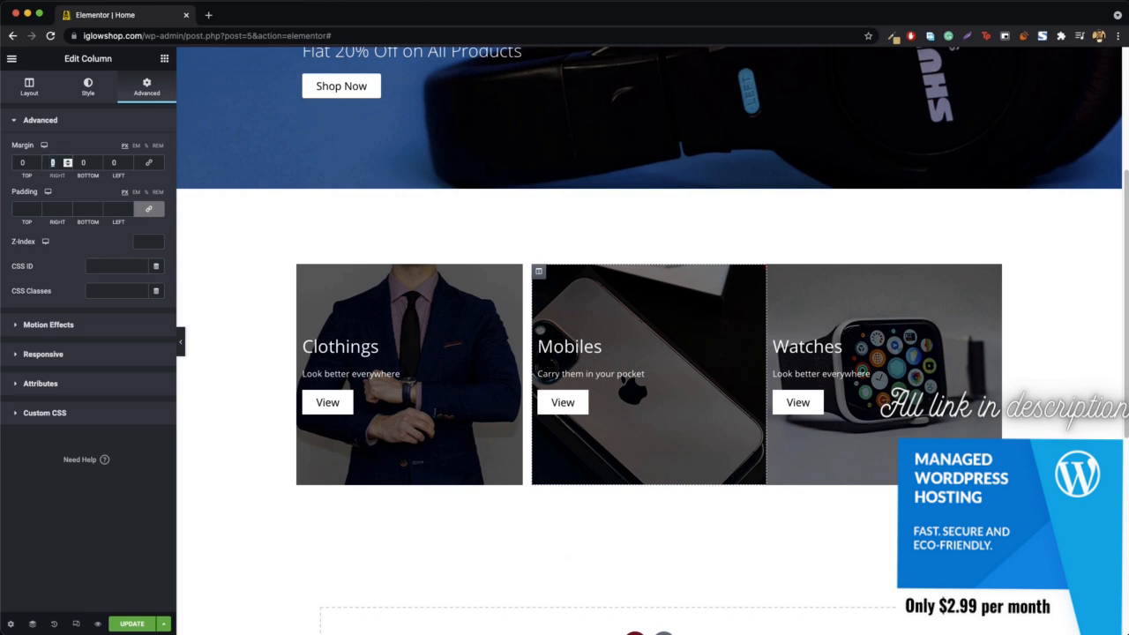
{"action": "type", "text": "15"}
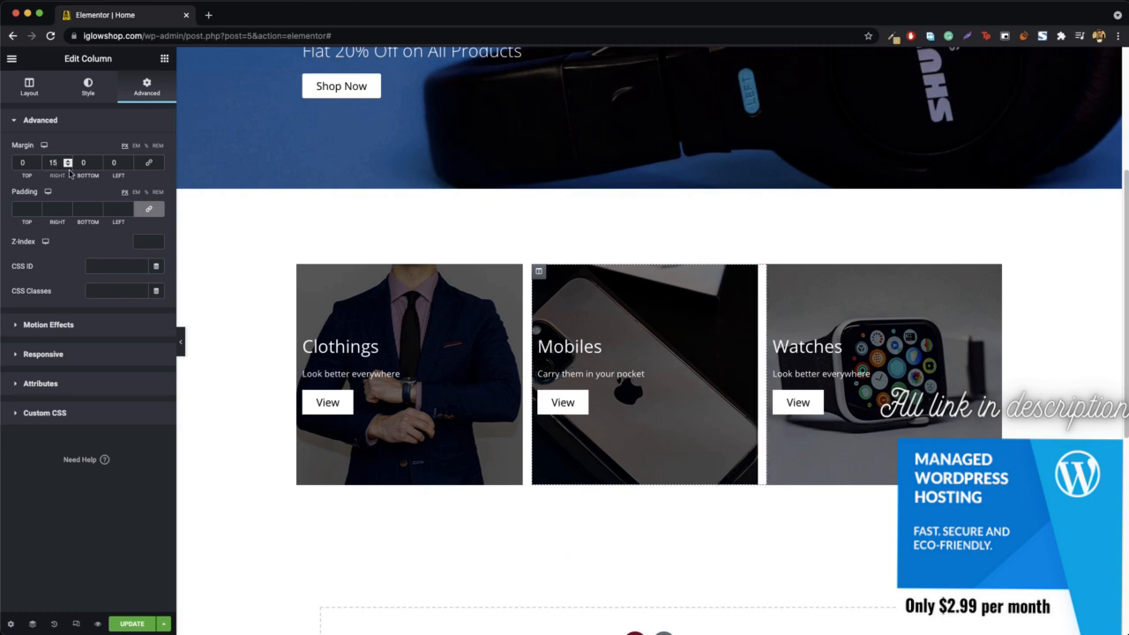
{"action": "left_click", "coordinate": [181, 343]}
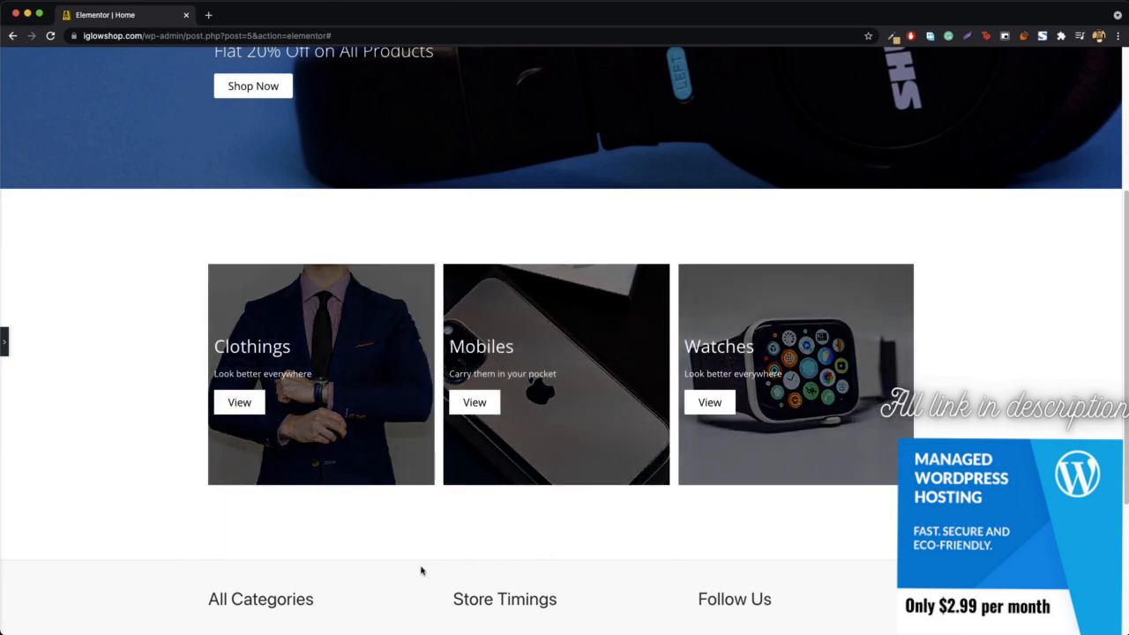
{"action": "left_click", "coordinate": [3, 348]}
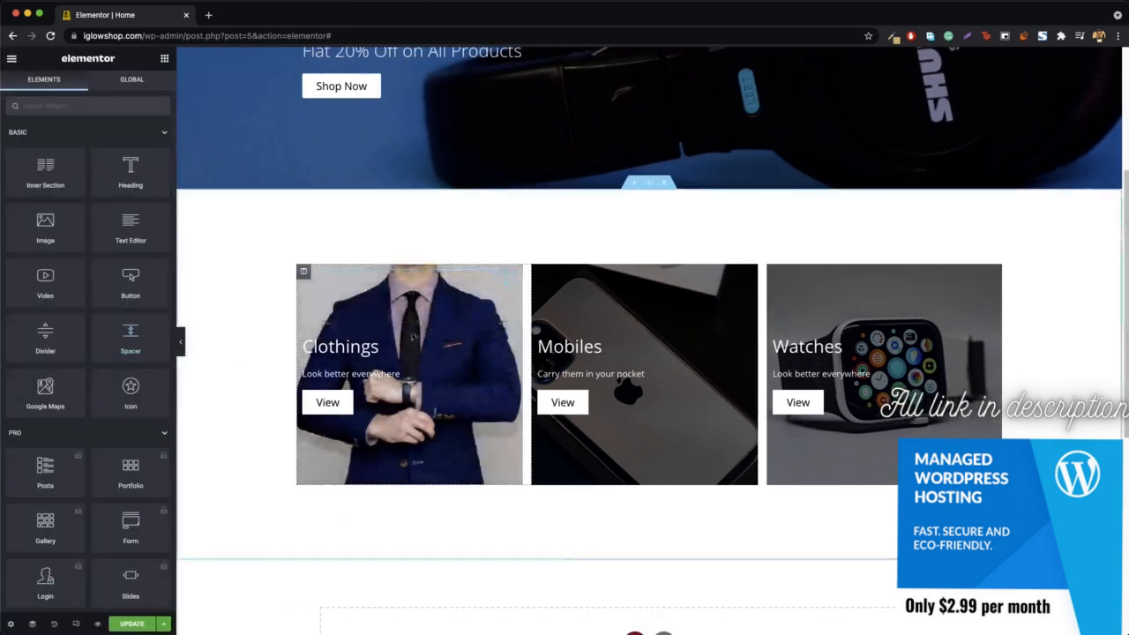
- Set the Clothings column's upper spacer to 120 px and copy its style onto the lower spacer
{"action": "right_click", "coordinate": [457, 291]}
{"action": "left_click", "coordinate": [499, 298]}
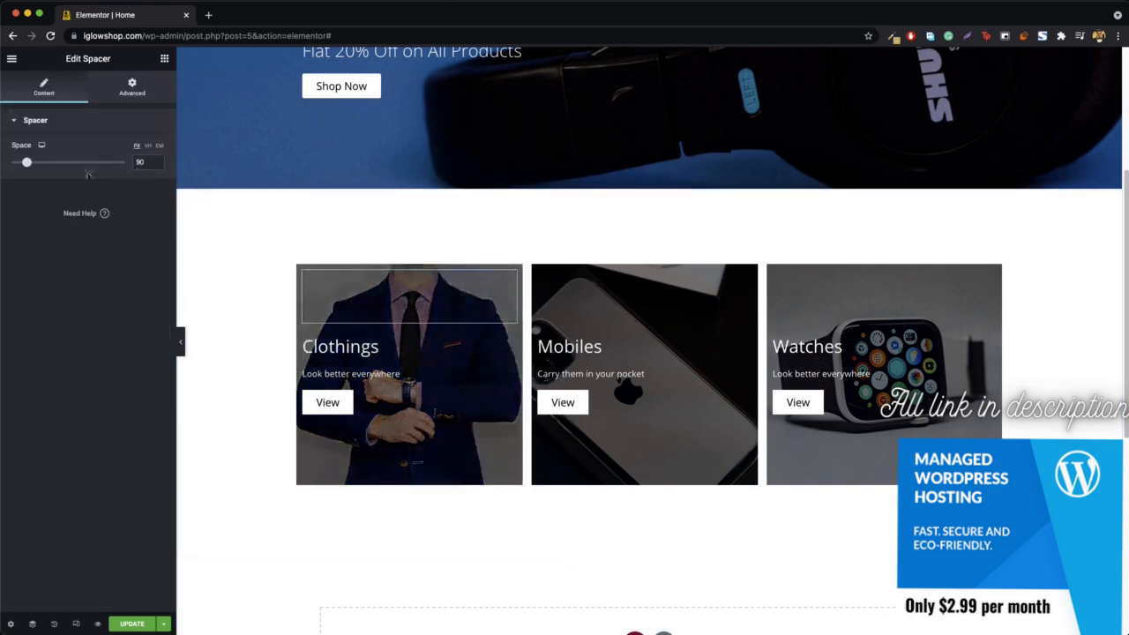
{"action": "left_click", "coordinate": [140, 162]}
{"action": "type", "text": "120"}
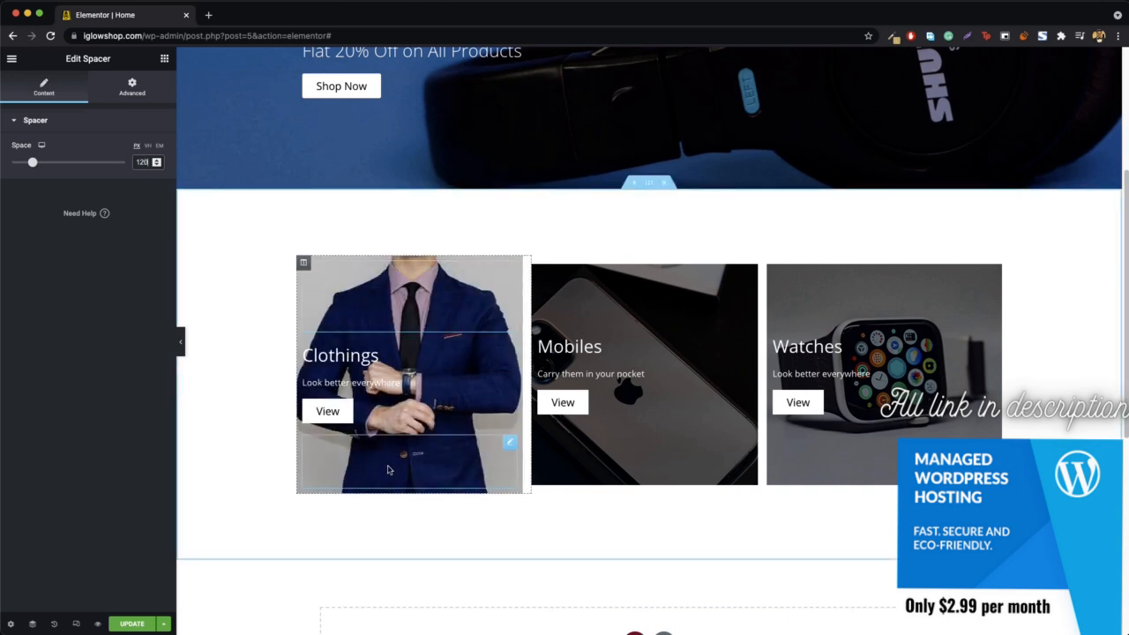
{"action": "right_click", "coordinate": [468, 290]}
{"action": "left_click", "coordinate": [506, 441]}
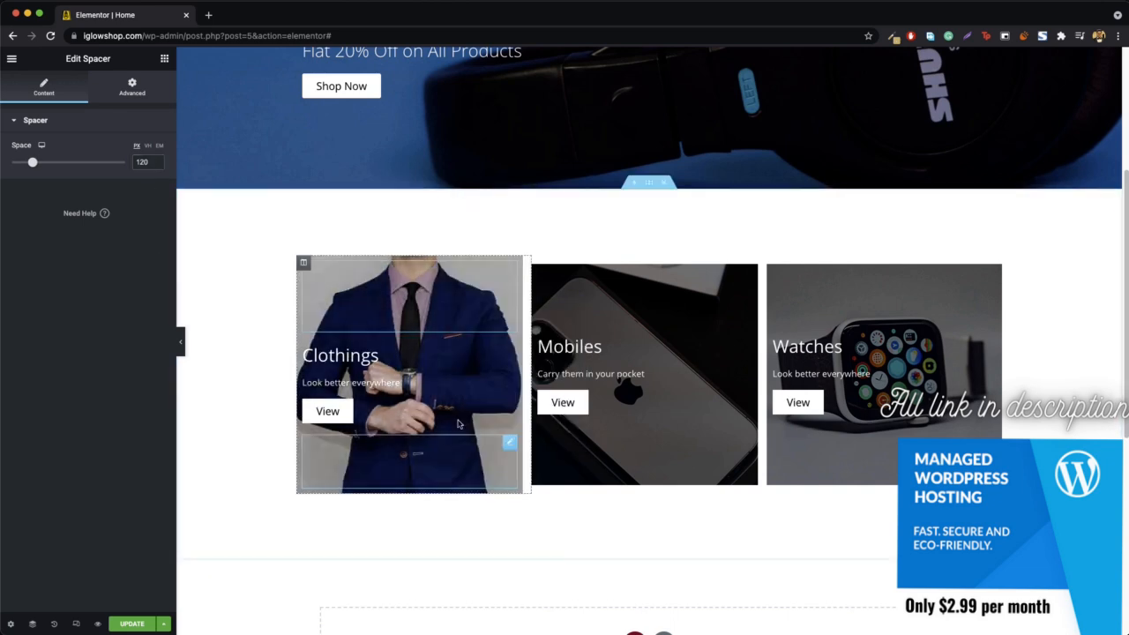
{"action": "right_click", "coordinate": [397, 477]}
{"action": "left_click", "coordinate": [461, 538]}
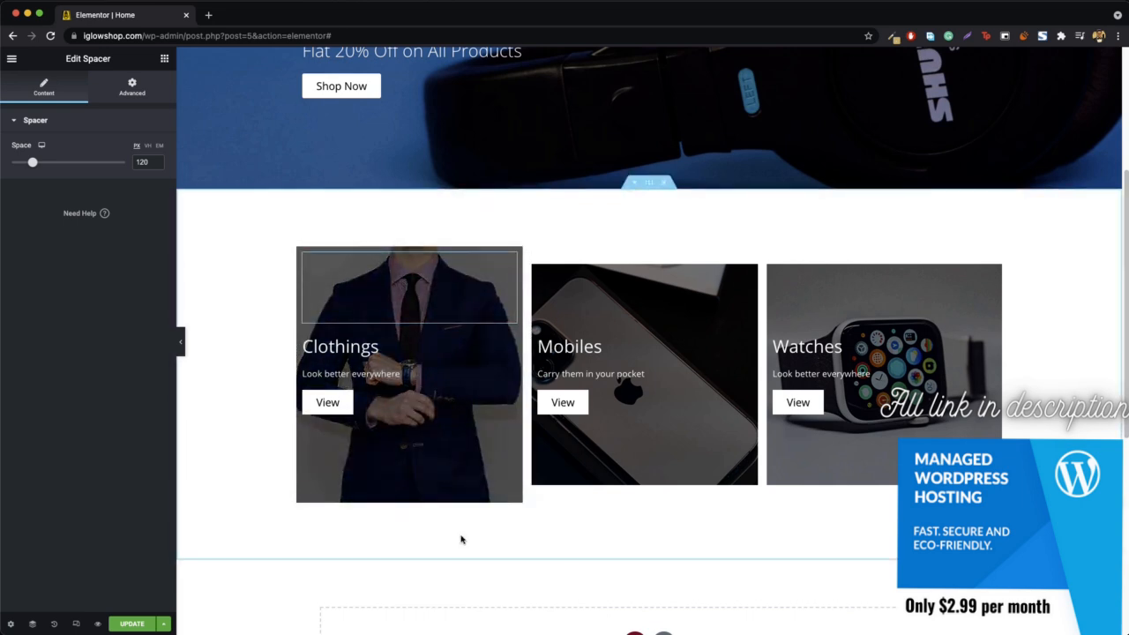
- Paste the copied spacer style onto the upper and lower spacers of the Mobiles and Watches columns, and preview the page
{"action": "right_click", "coordinate": [576, 303]}
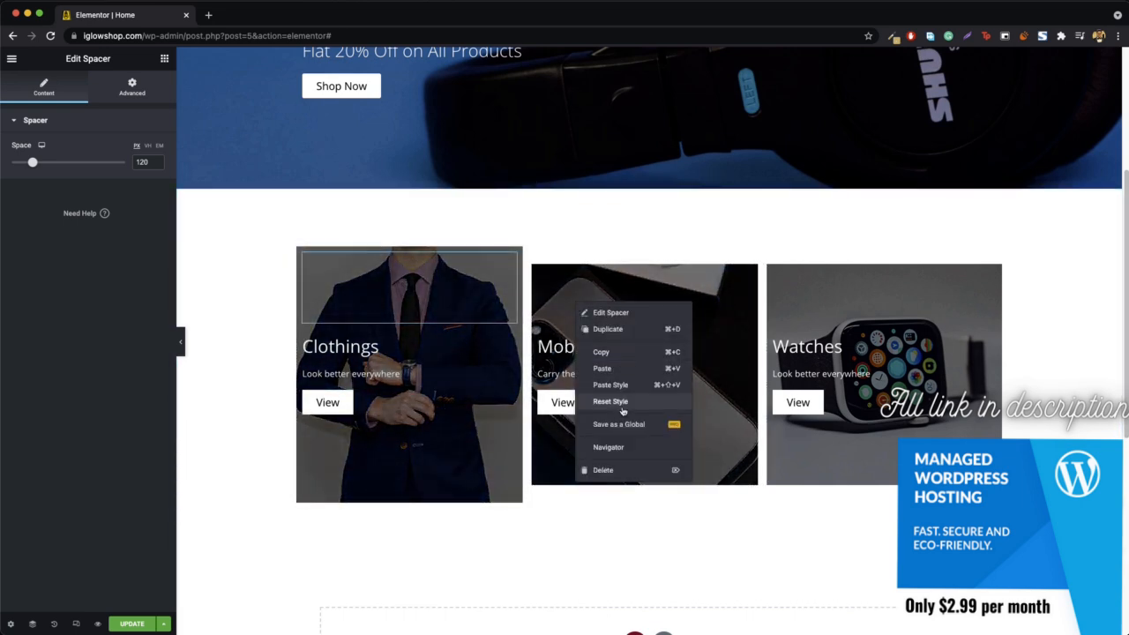
{"action": "left_click", "coordinate": [630, 388]}
{"action": "right_click", "coordinate": [610, 459]}
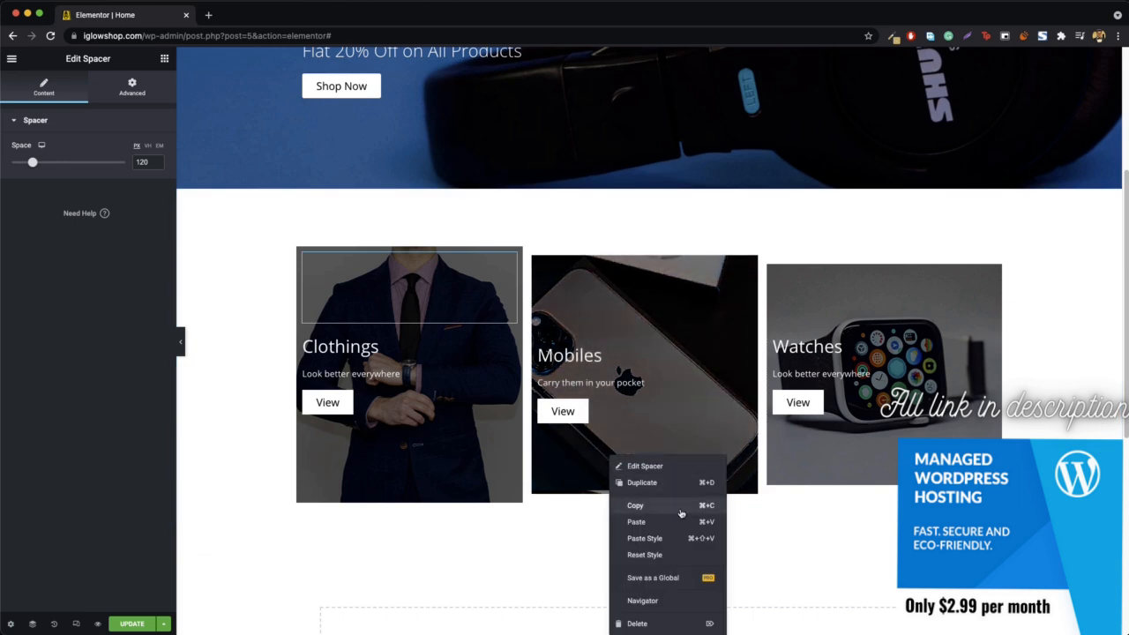
{"action": "left_click", "coordinate": [670, 539]}
{"action": "right_click", "coordinate": [862, 307]}
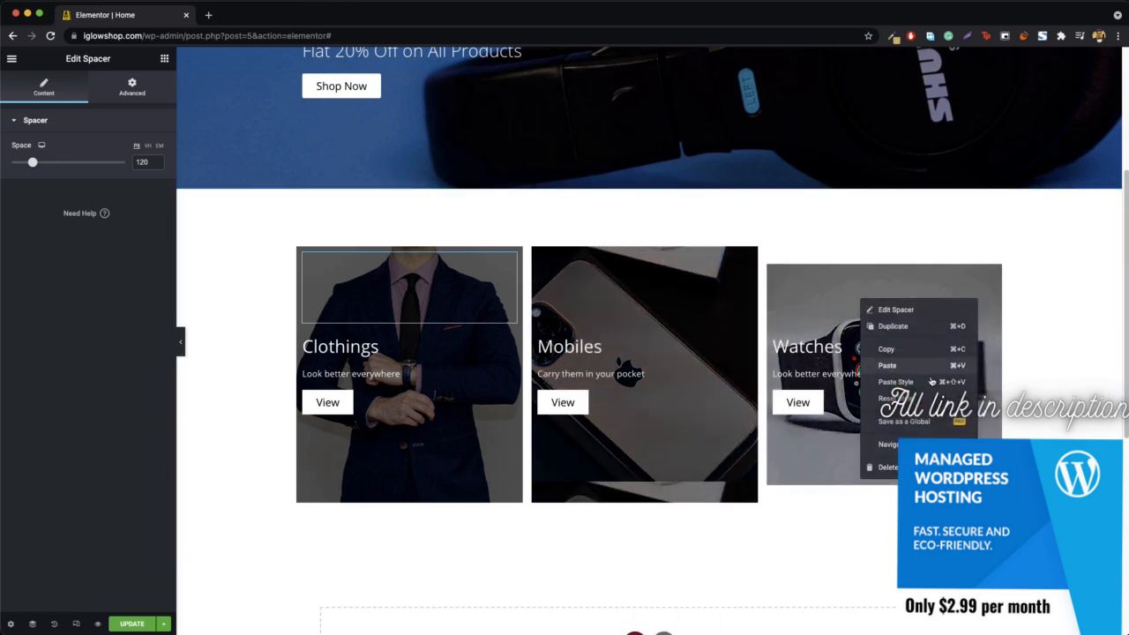
{"action": "left_click", "coordinate": [908, 384]}
{"action": "right_click", "coordinate": [835, 465]}
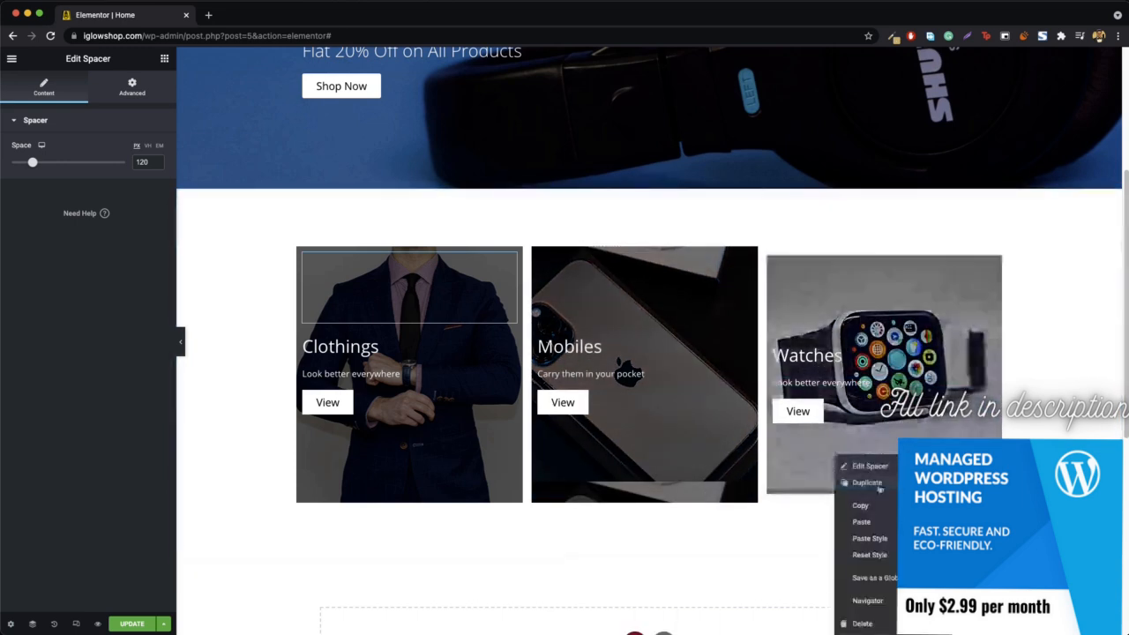
{"action": "left_click", "coordinate": [882, 534]}
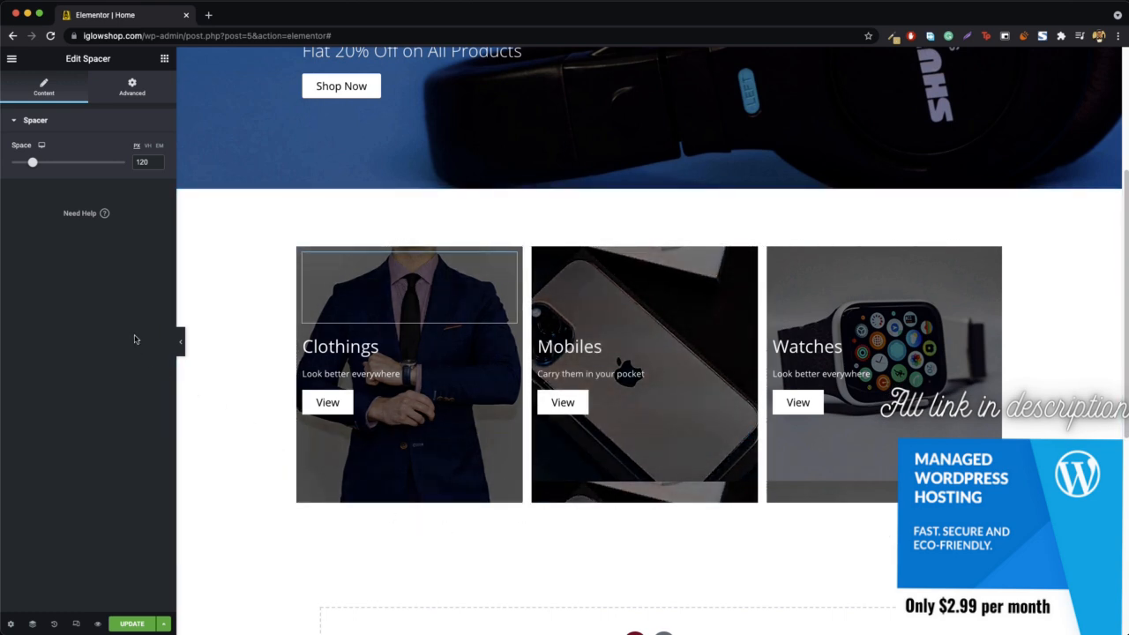
{"action": "left_click", "coordinate": [180, 348]}
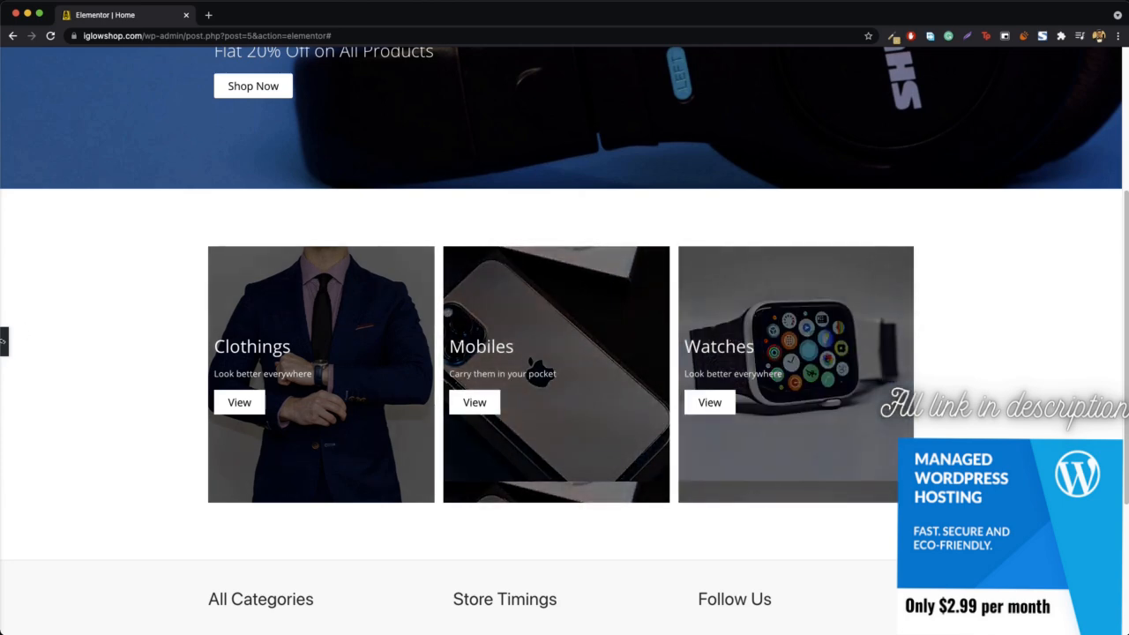
{"action": "left_click", "coordinate": [4, 343]}
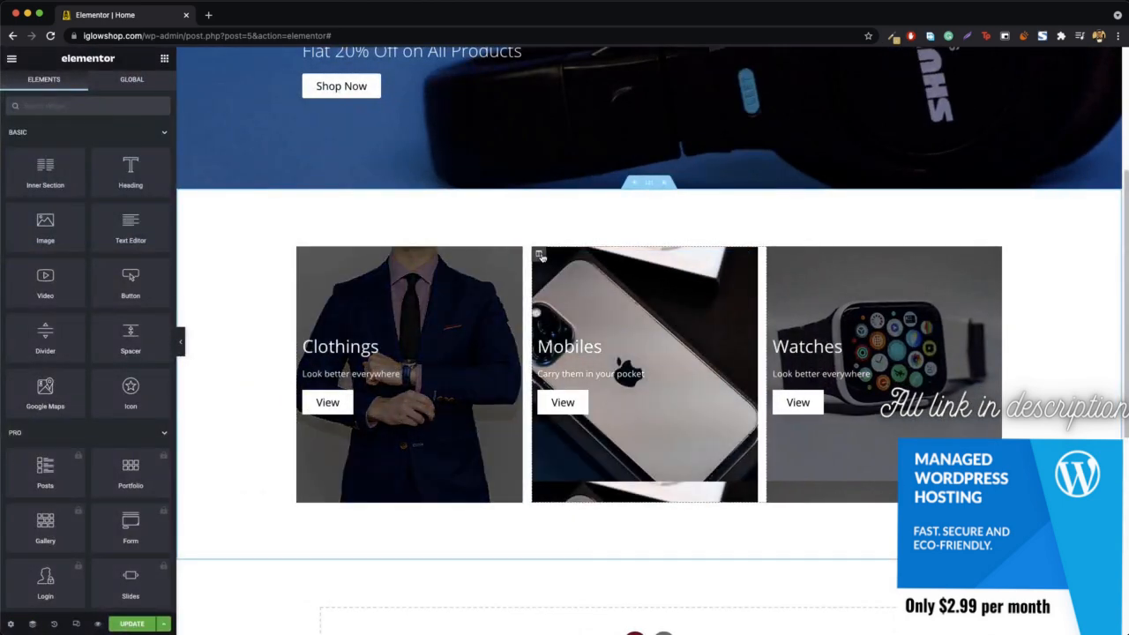
- Open the Mobiles column's background style settings and set the image size to Custom
{"action": "right_click", "coordinate": [542, 257]}
{"action": "left_click", "coordinate": [586, 267]}
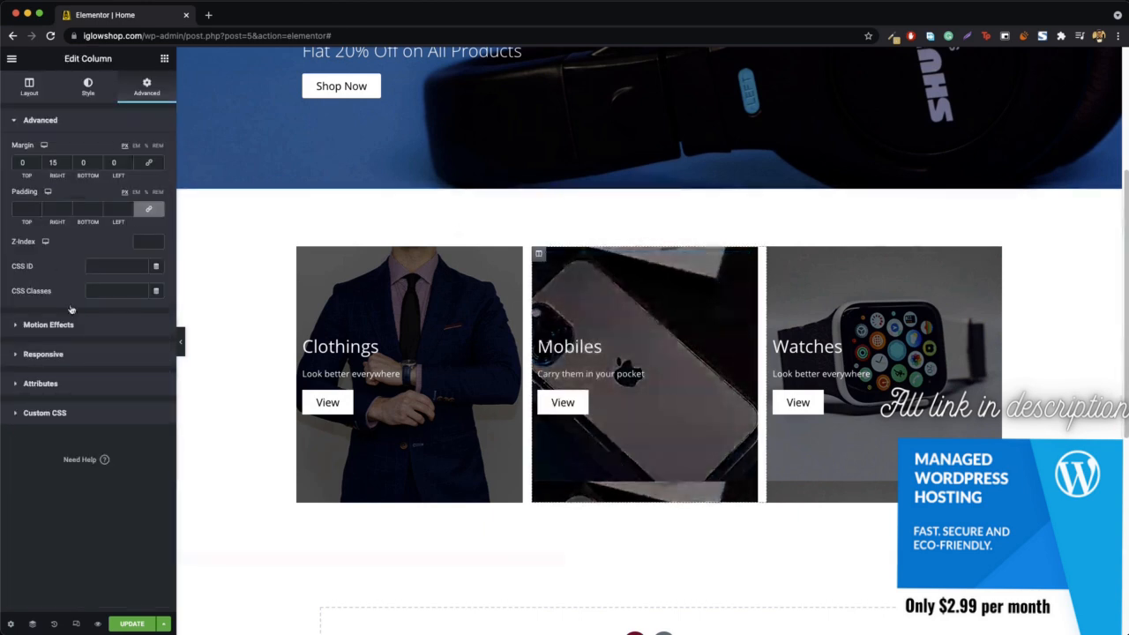
{"action": "left_click", "coordinate": [88, 85]}
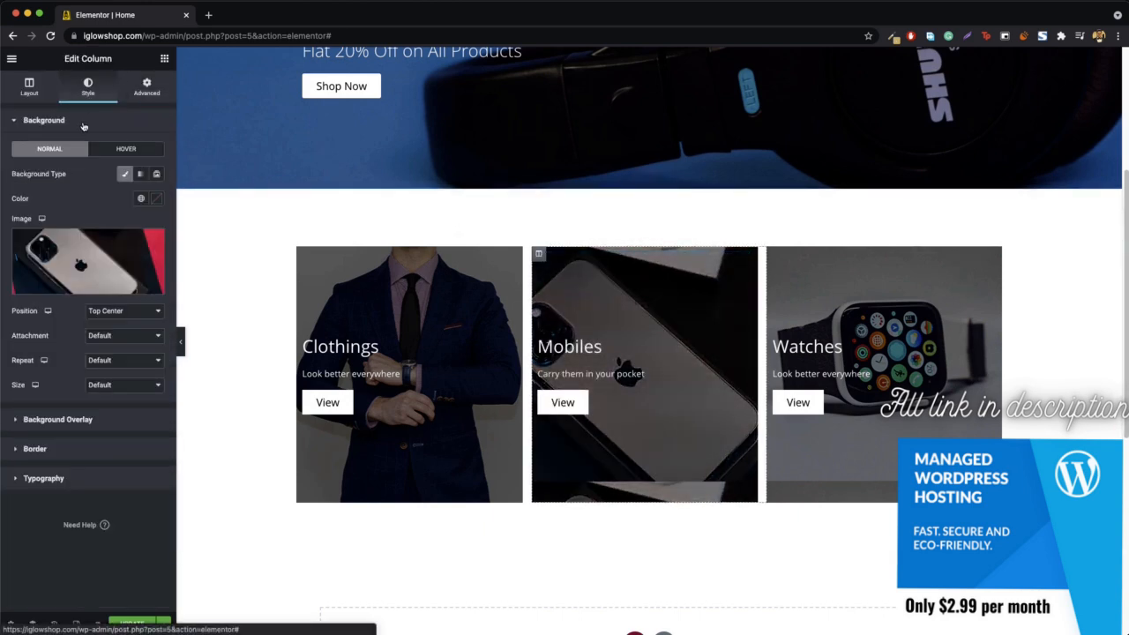
{"action": "left_click", "coordinate": [110, 387]}
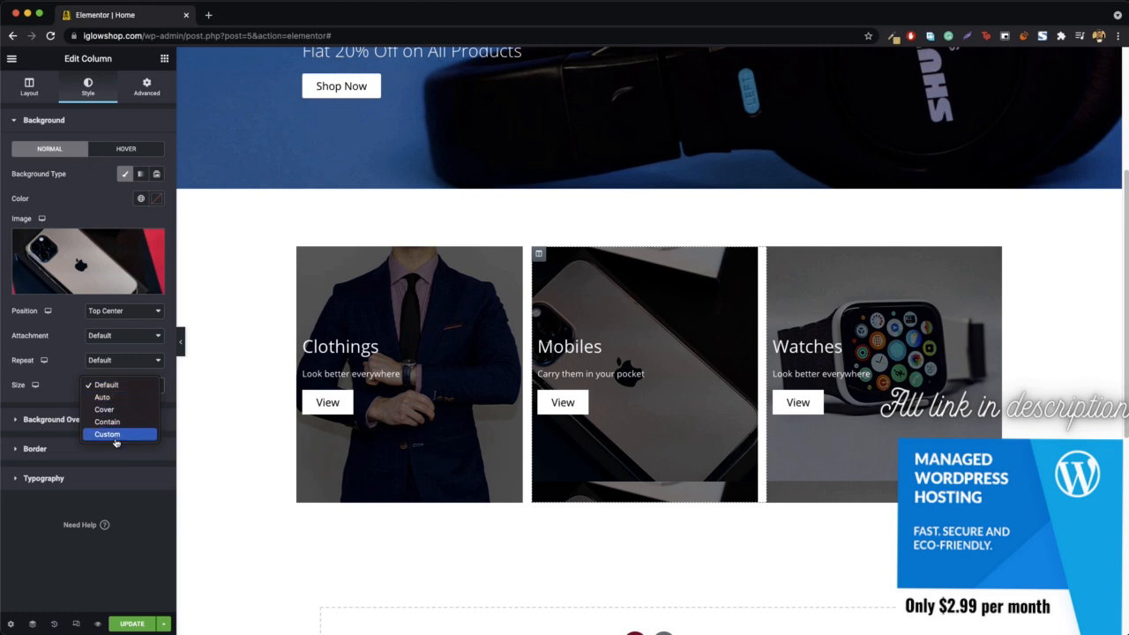
{"action": "left_click", "coordinate": [106, 433]}
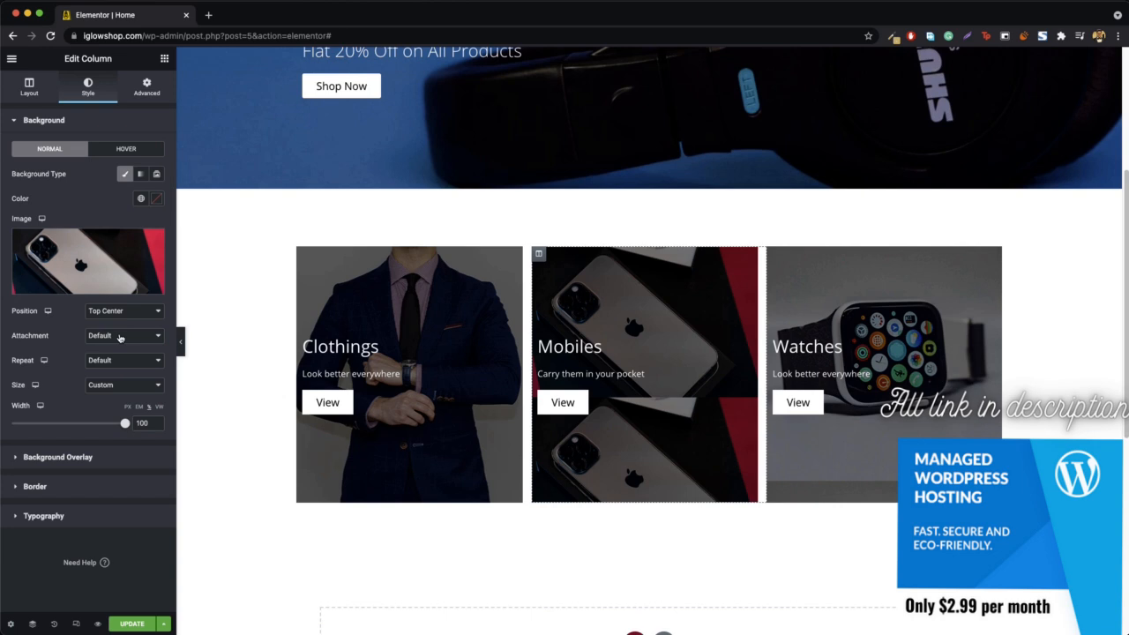
- Set the Mobiles column's background image to No-repeat with its size set to Cover
{"action": "left_click", "coordinate": [120, 337]}
{"action": "left_click", "coordinate": [118, 337]}
{"action": "left_click", "coordinate": [108, 363]}
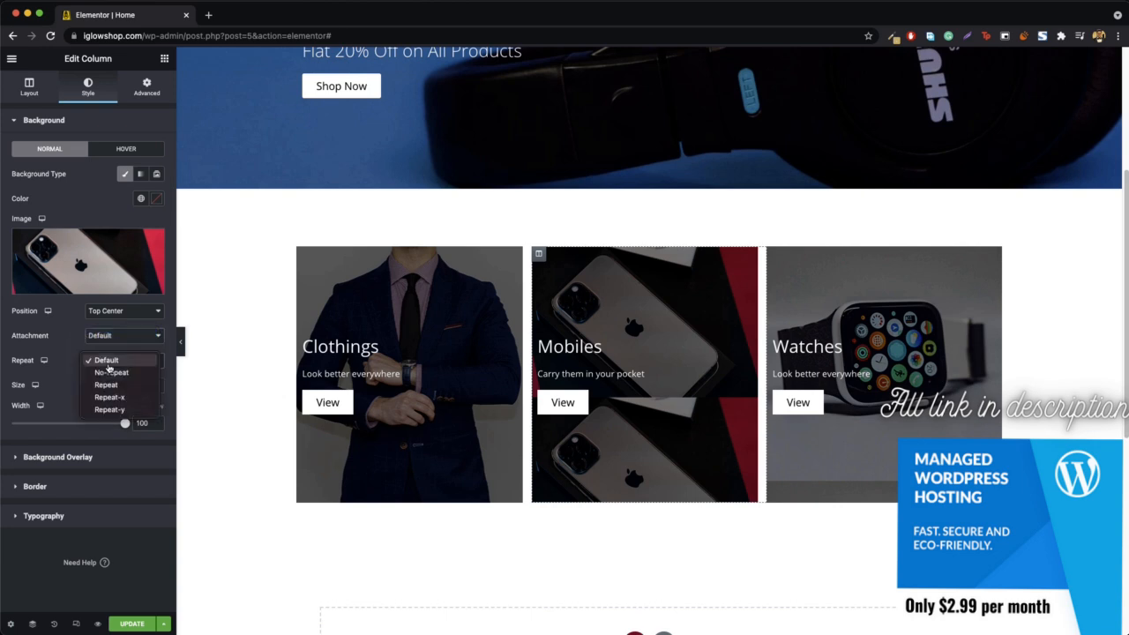
{"action": "left_click", "coordinate": [127, 373]}
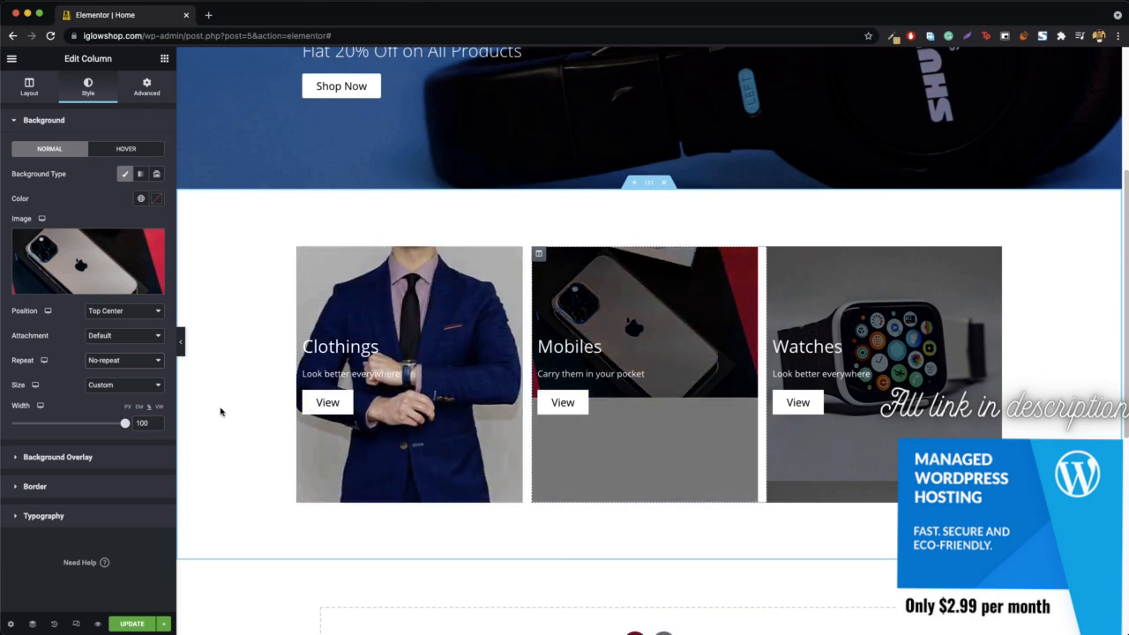
{"action": "left_click", "coordinate": [113, 386]}
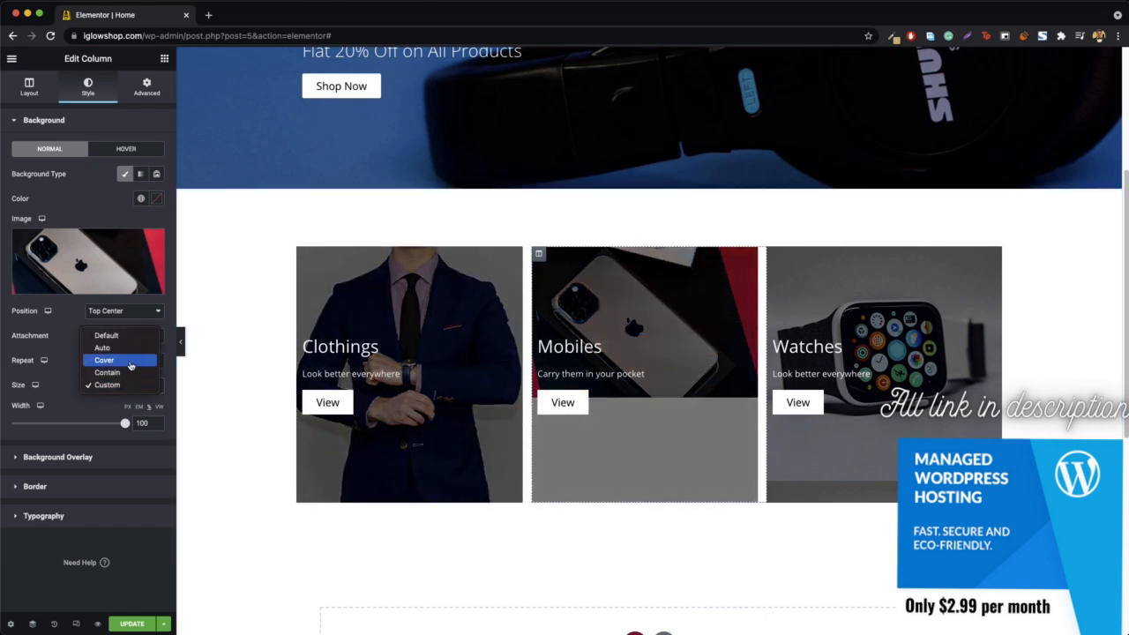
{"action": "left_click", "coordinate": [128, 361]}
- Set the Watches column's background image size to Cover and preview the page without the editing panel
{"action": "scroll", "coordinate": [683, 428], "scroll_direction": "down", "scroll_amount": 1}
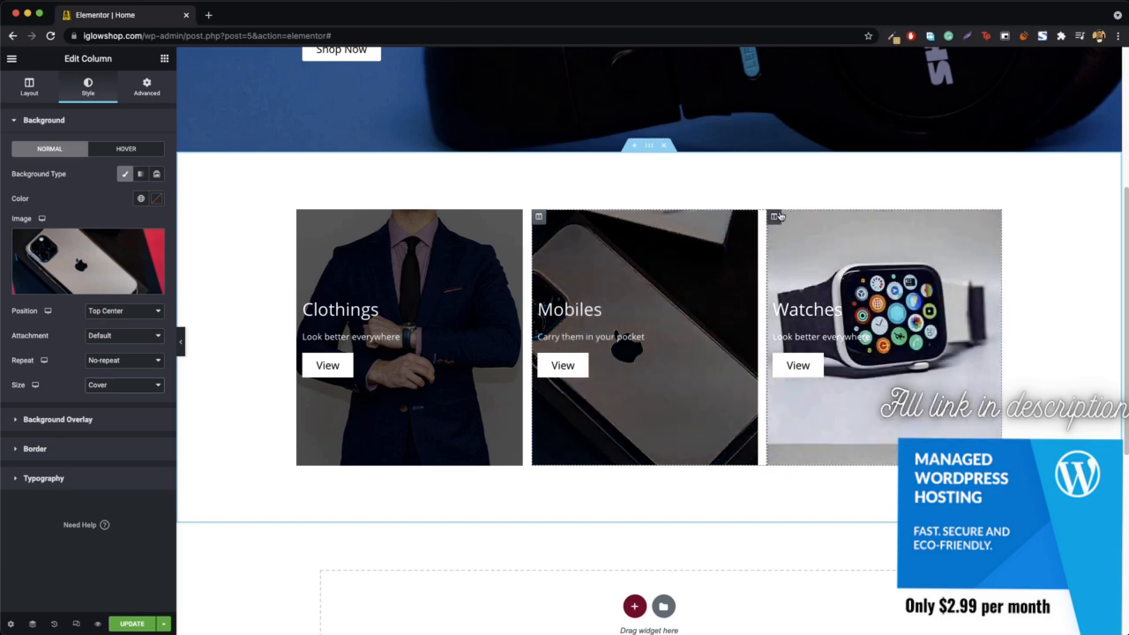
{"action": "right_click", "coordinate": [775, 219]}
{"action": "left_click", "coordinate": [820, 231]}
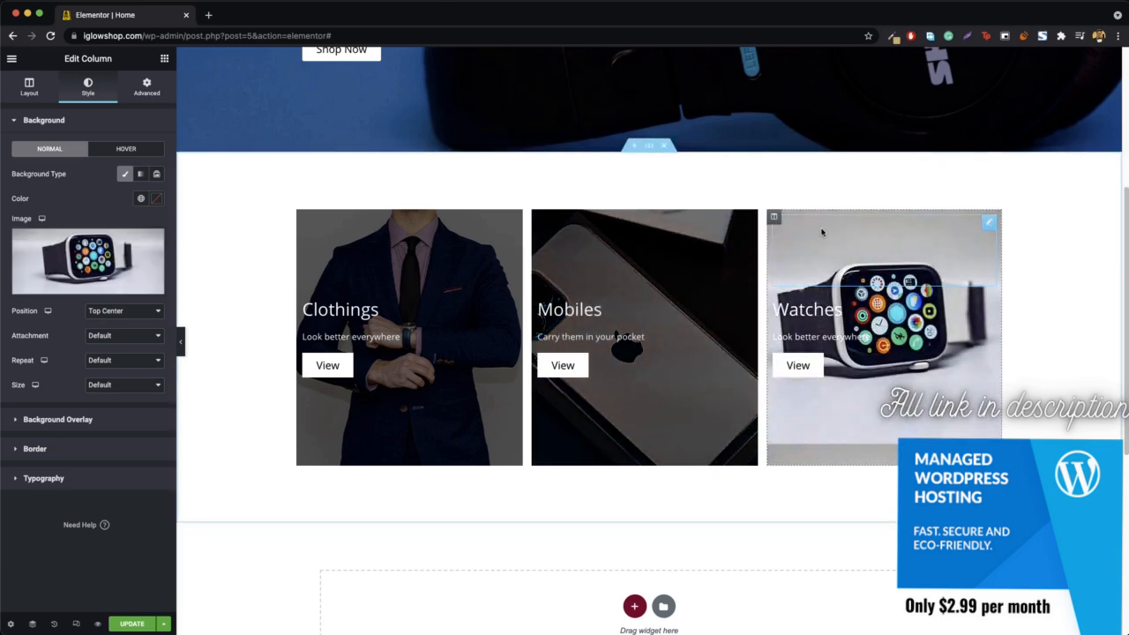
{"action": "left_click", "coordinate": [124, 388]}
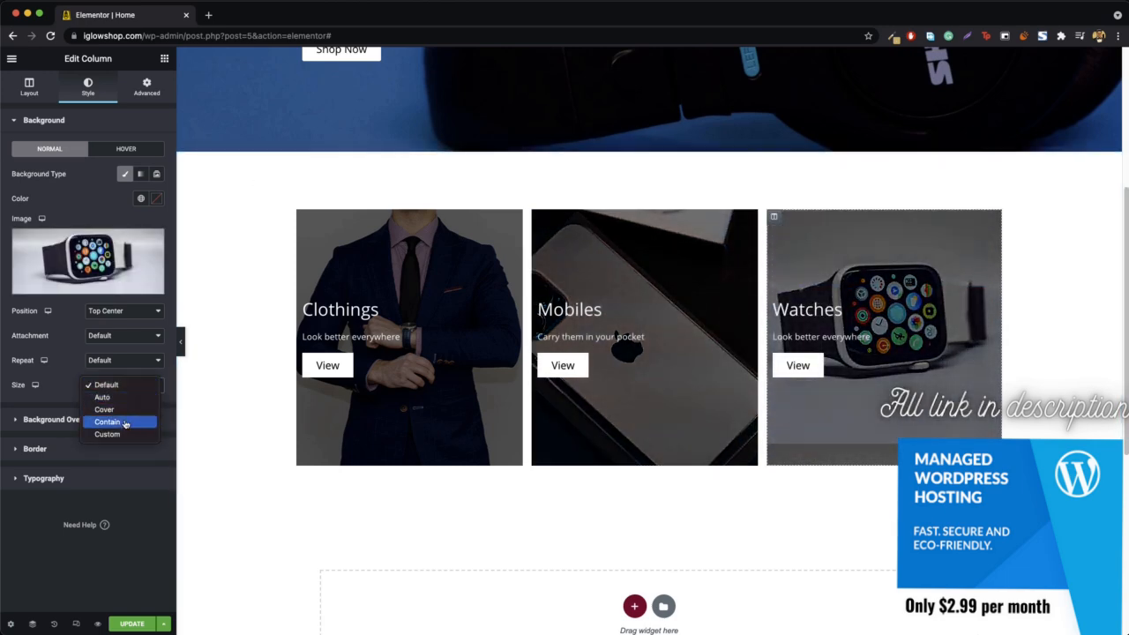
{"action": "left_click", "coordinate": [123, 410]}
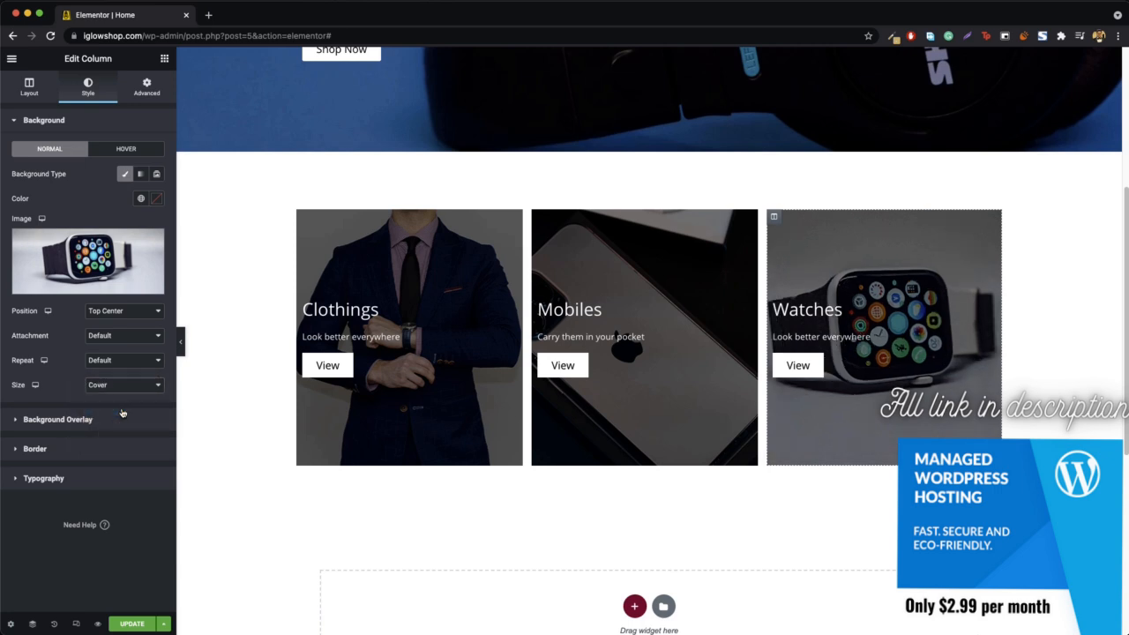
{"action": "left_click", "coordinate": [180, 344]}
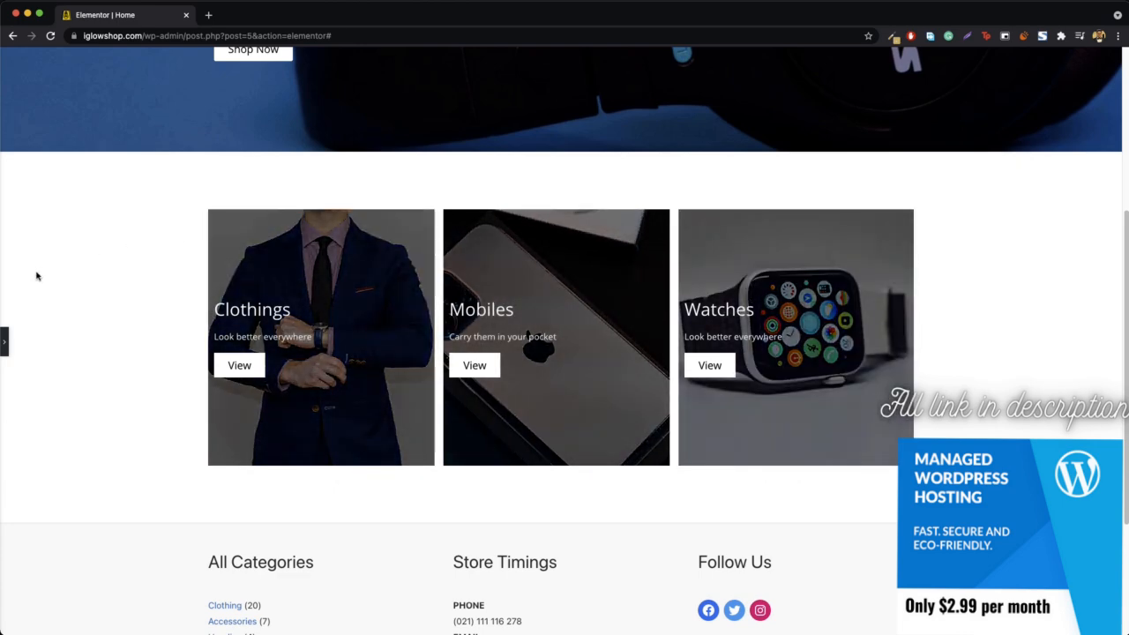
- Bring back the editing panel and add a single-column section below the Clothings, Mobiles and Watches columns
{"action": "scroll", "coordinate": [103, 343], "scroll_direction": "up", "scroll_amount": 4}
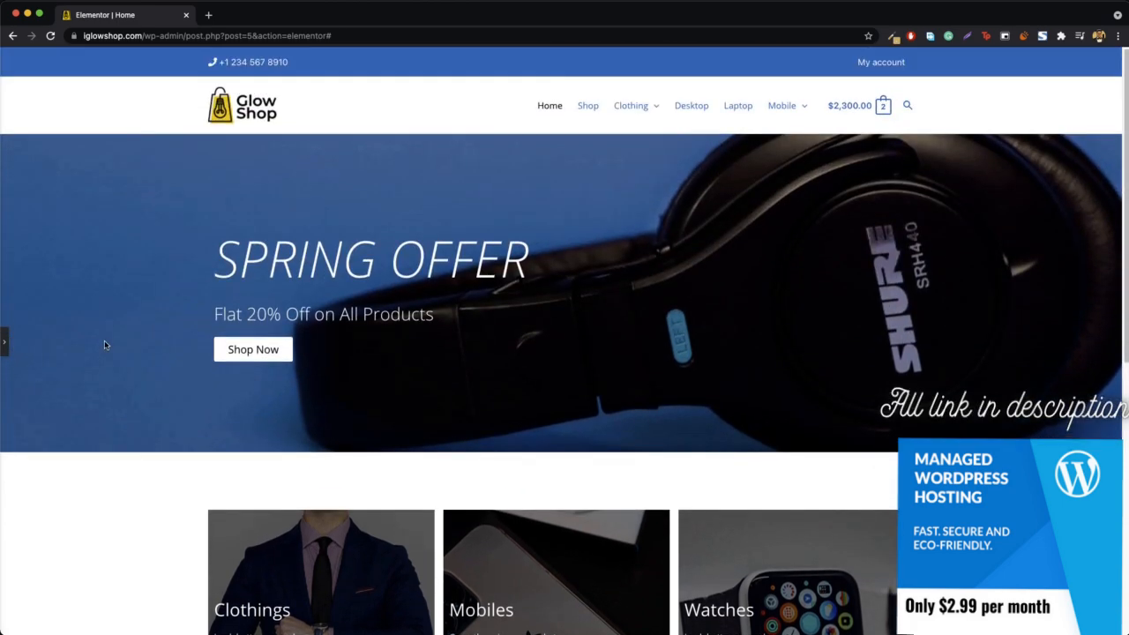
{"action": "scroll", "coordinate": [104, 345], "scroll_direction": "down", "scroll_amount": 5}
{"action": "left_click", "coordinate": [5, 352]}
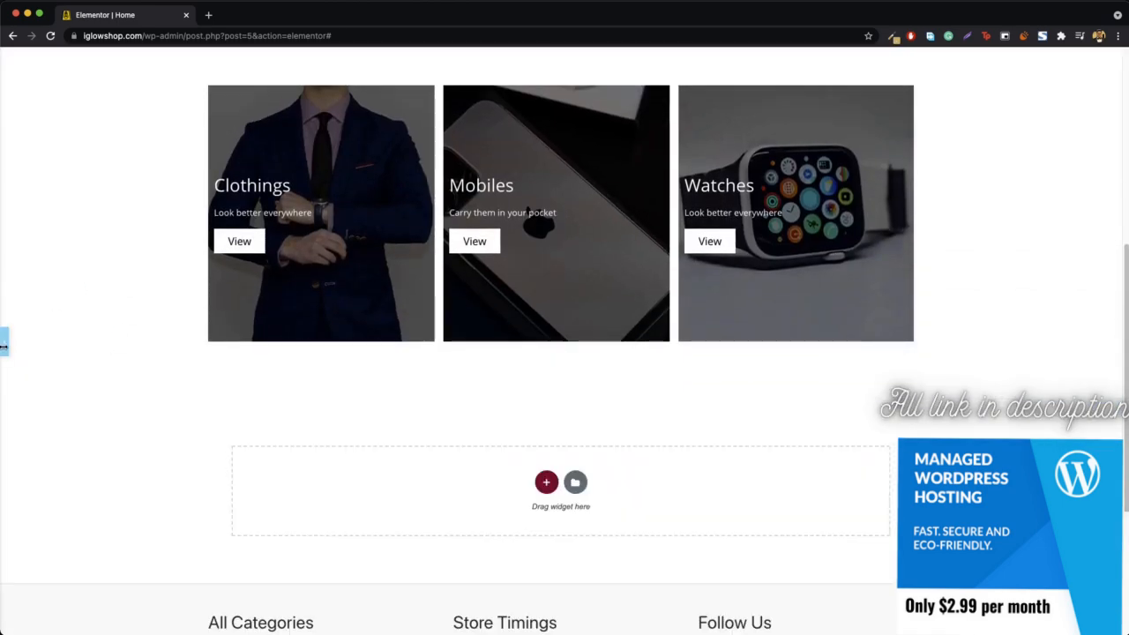
{"action": "scroll", "coordinate": [471, 428], "scroll_direction": "up", "scroll_amount": 1}
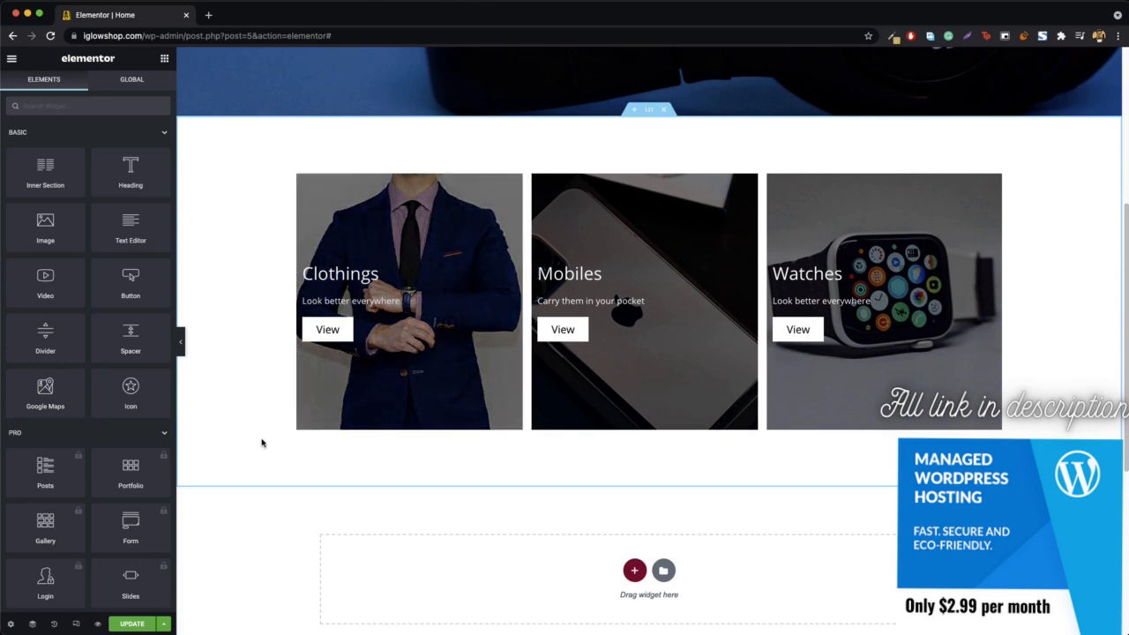
{"action": "scroll", "coordinate": [595, 466], "scroll_direction": "down", "scroll_amount": 1}
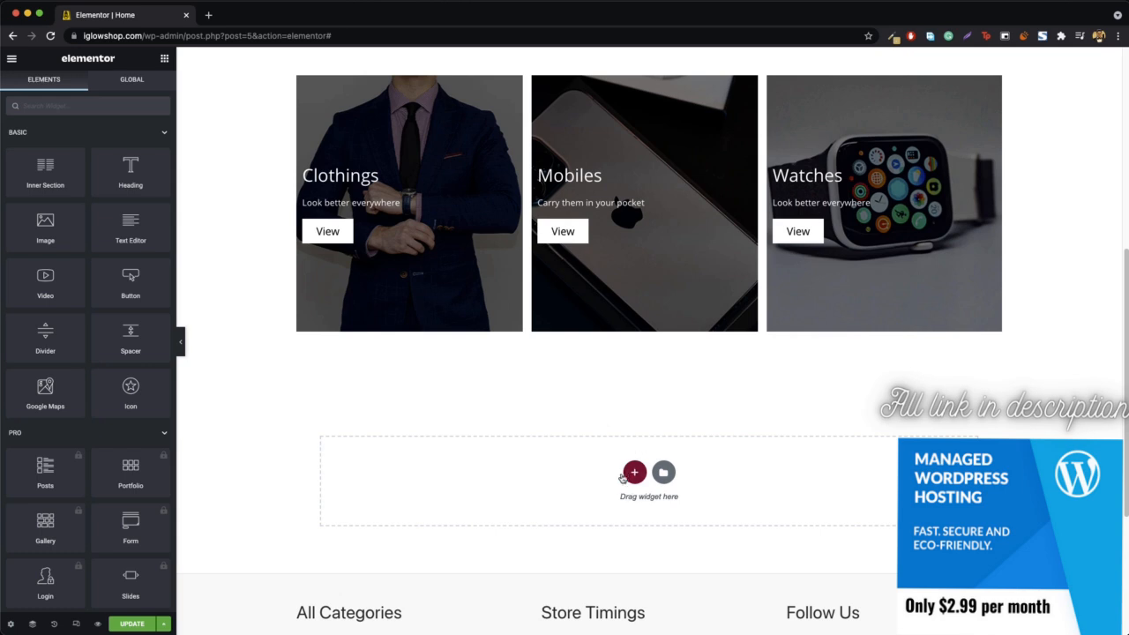
{"action": "left_click", "coordinate": [635, 473]}
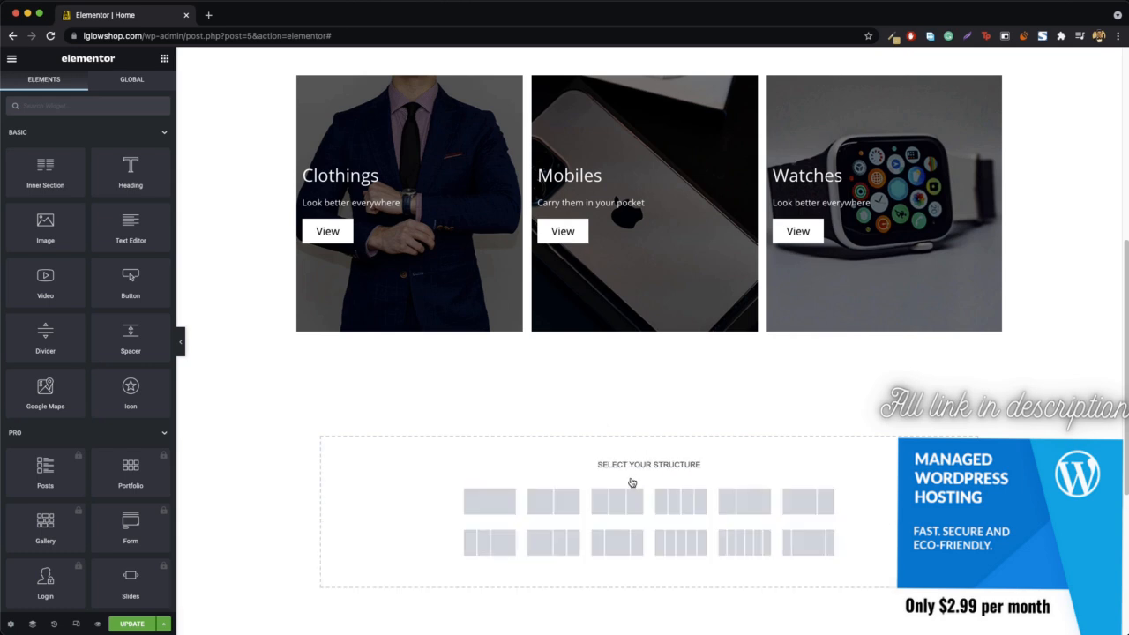
{"action": "left_click", "coordinate": [489, 503]}
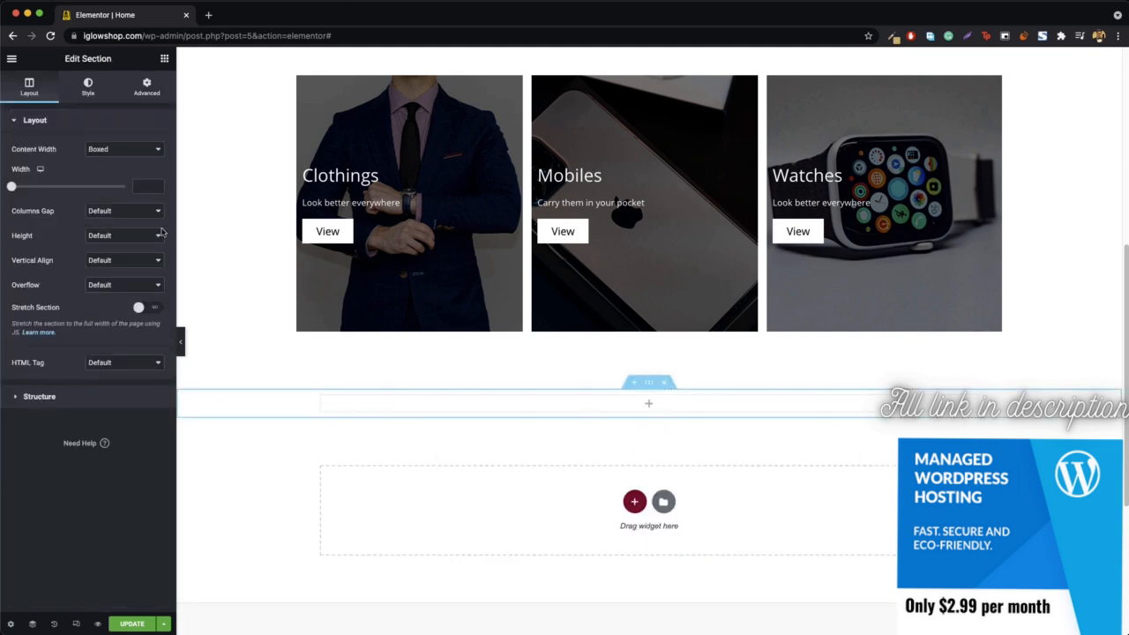
- Add a Heading widget to the new section, title it "Categories" and center it
{"action": "left_click", "coordinate": [164, 59]}
{"action": "left_click_drag", "start_coordinate": [130, 172], "coordinate": [663, 408]}
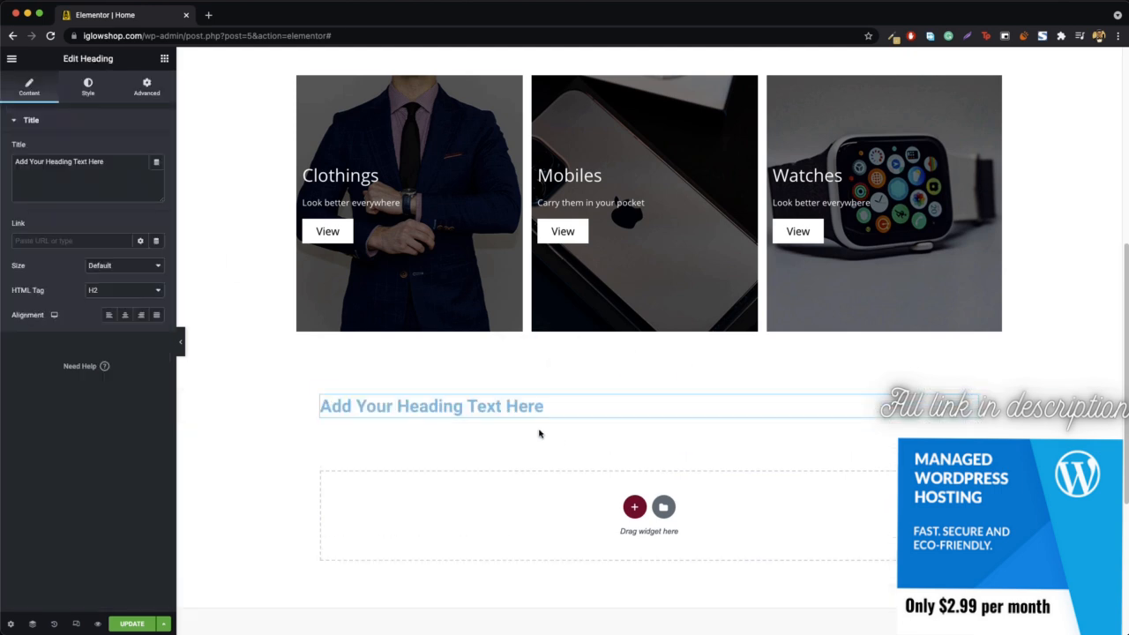
{"action": "triple_click", "coordinate": [49, 190]}
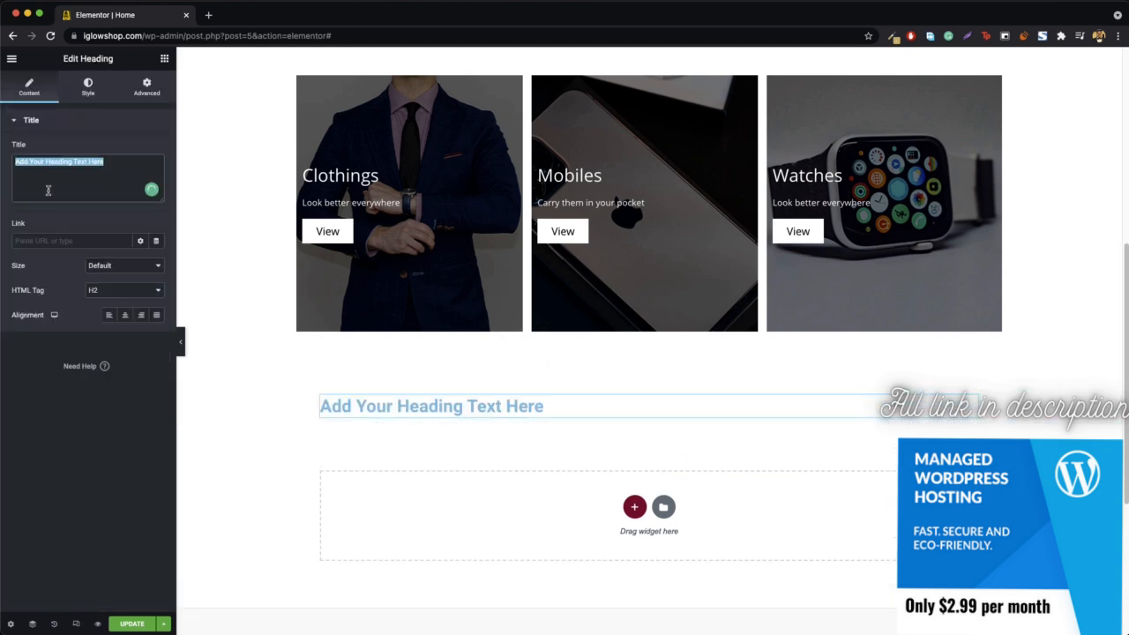
{"action": "type", "text": "Categories"}
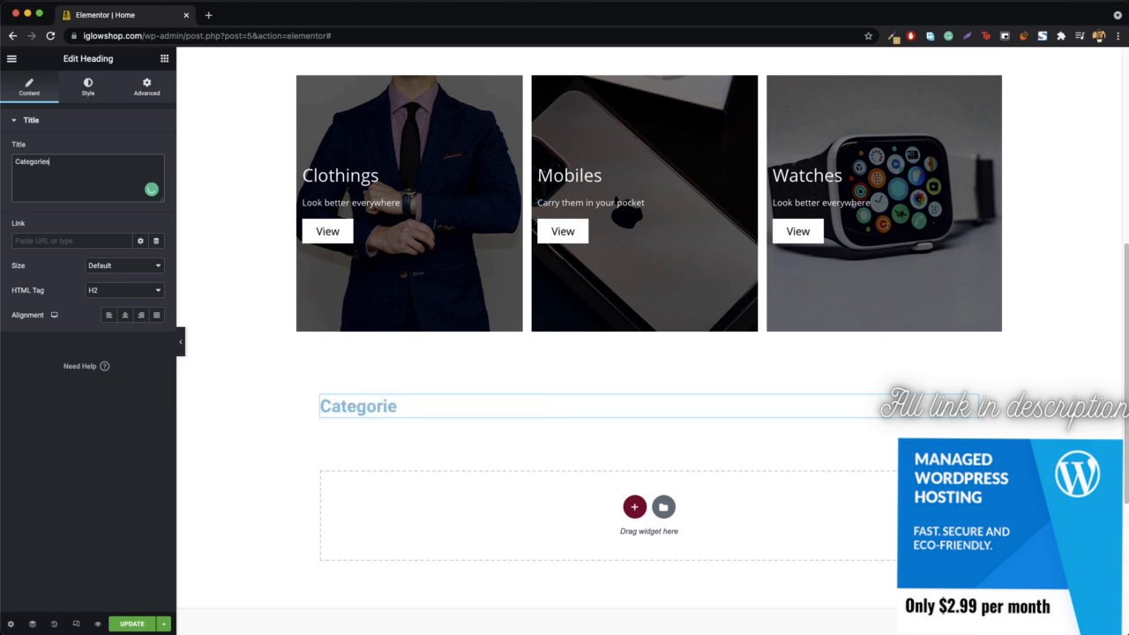
{"action": "left_click", "coordinate": [124, 314]}
- Set the Categories heading's text color to dark grey #313131
{"action": "left_click", "coordinate": [88, 89]}
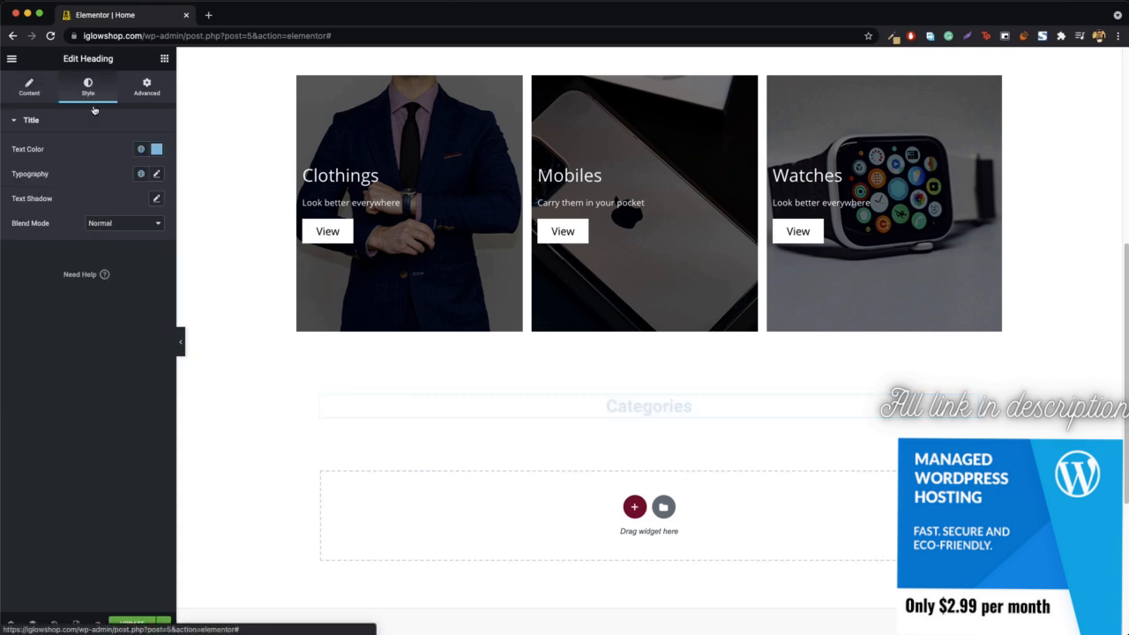
{"action": "left_click", "coordinate": [156, 149]}
{"action": "left_click", "coordinate": [57, 278]}
{"action": "left_click_drag", "start_coordinate": [39, 286], "coordinate": [21, 275]}
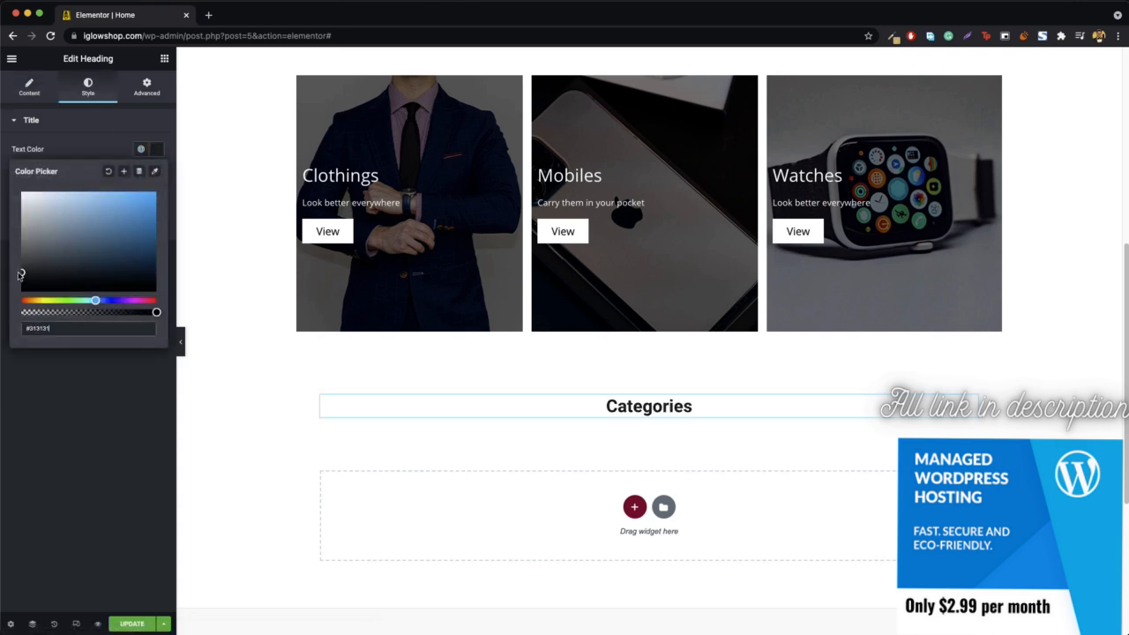
{"action": "left_click", "coordinate": [156, 150]}
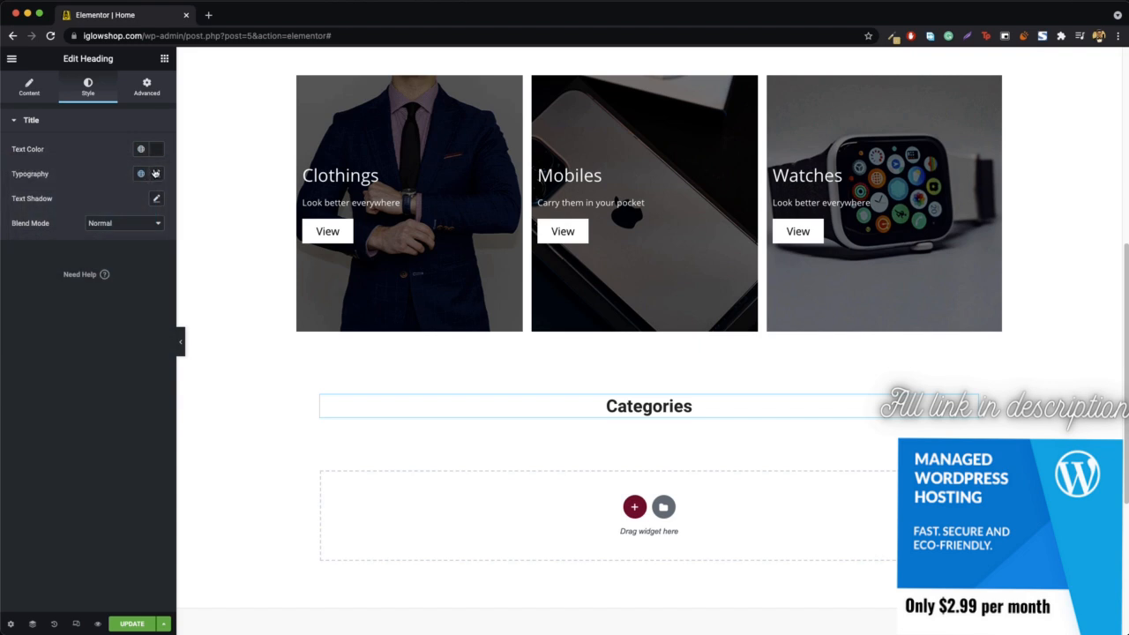
- Set the Categories heading's typography to Open Sans, size 59 px, weight 300 and Uppercase transform
{"action": "left_click", "coordinate": [157, 174]}
{"action": "left_click", "coordinate": [110, 232]}
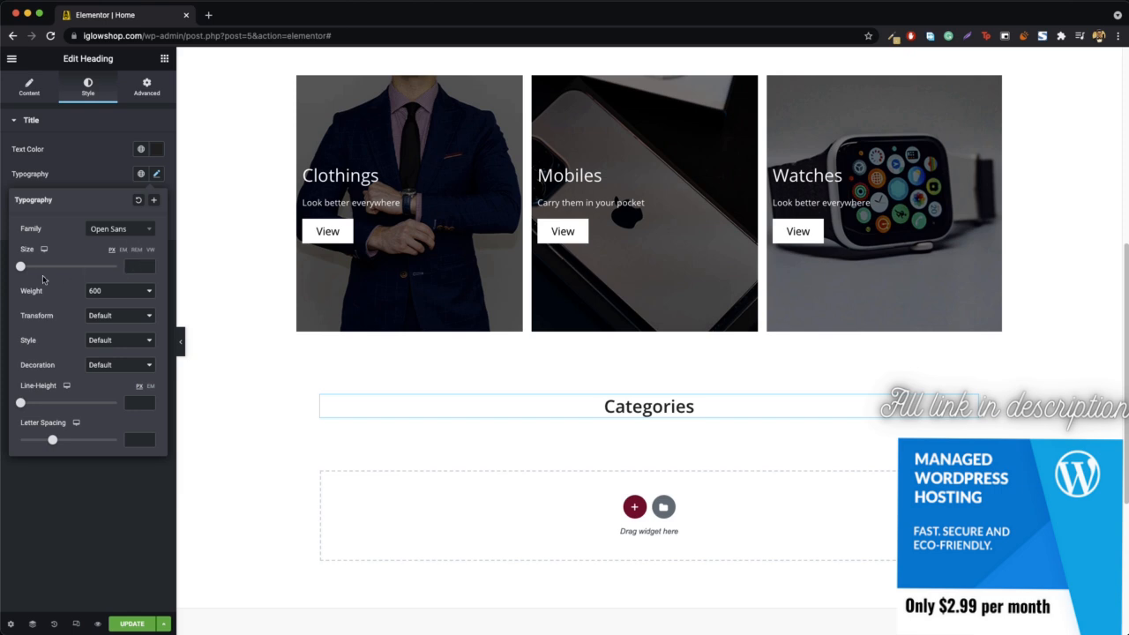
{"action": "left_click_drag", "start_coordinate": [21, 267], "coordinate": [50, 270]}
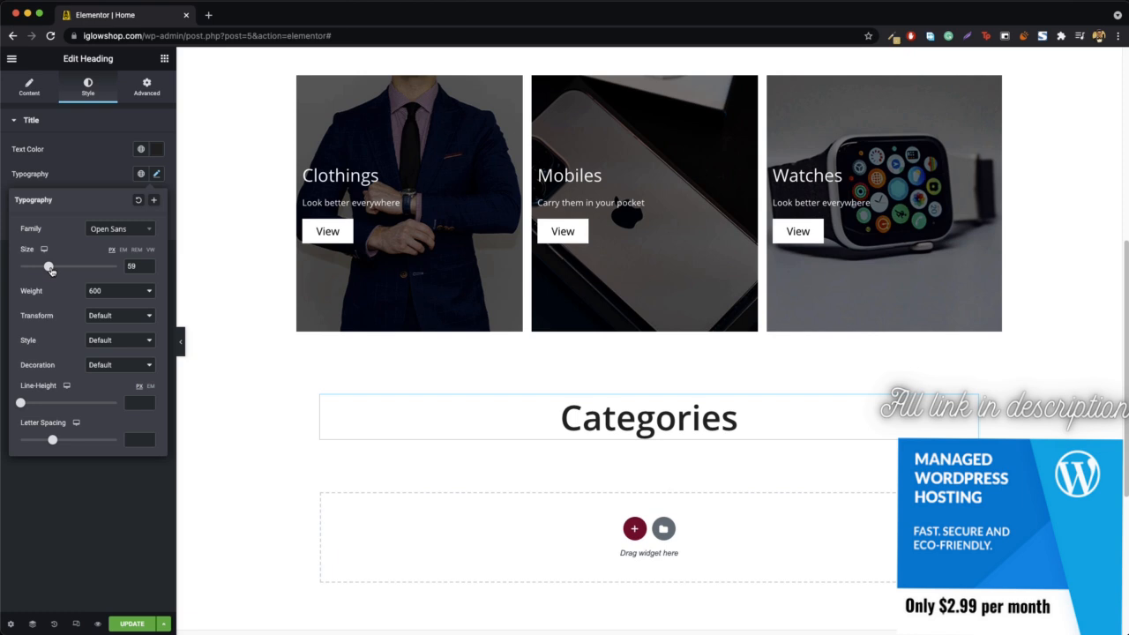
{"action": "left_click", "coordinate": [105, 296]}
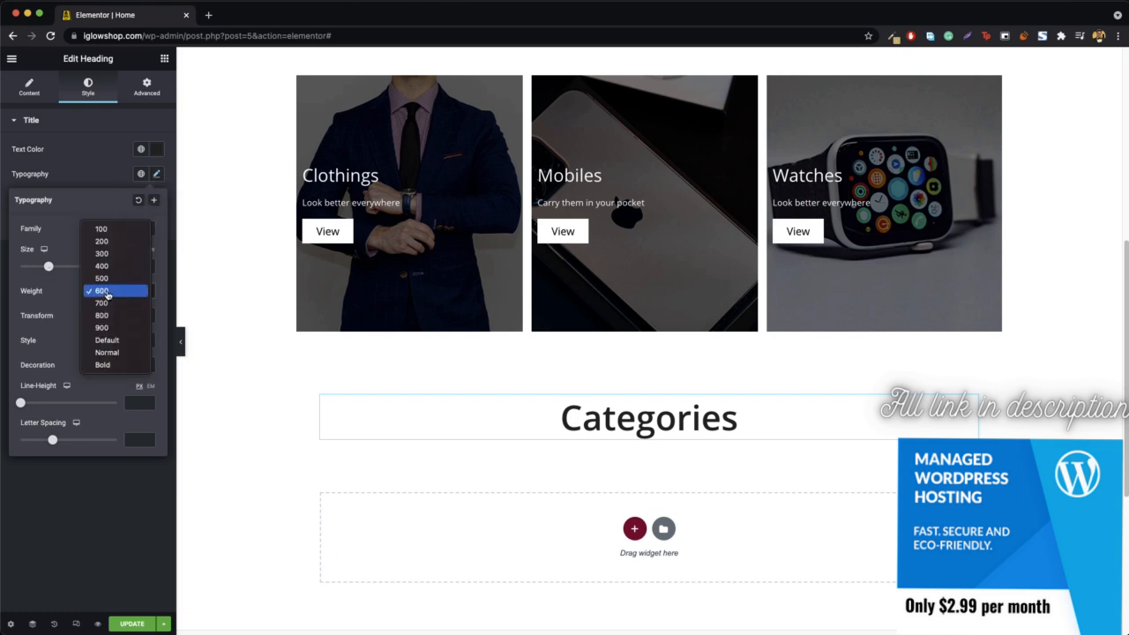
{"action": "left_click", "coordinate": [113, 262]}
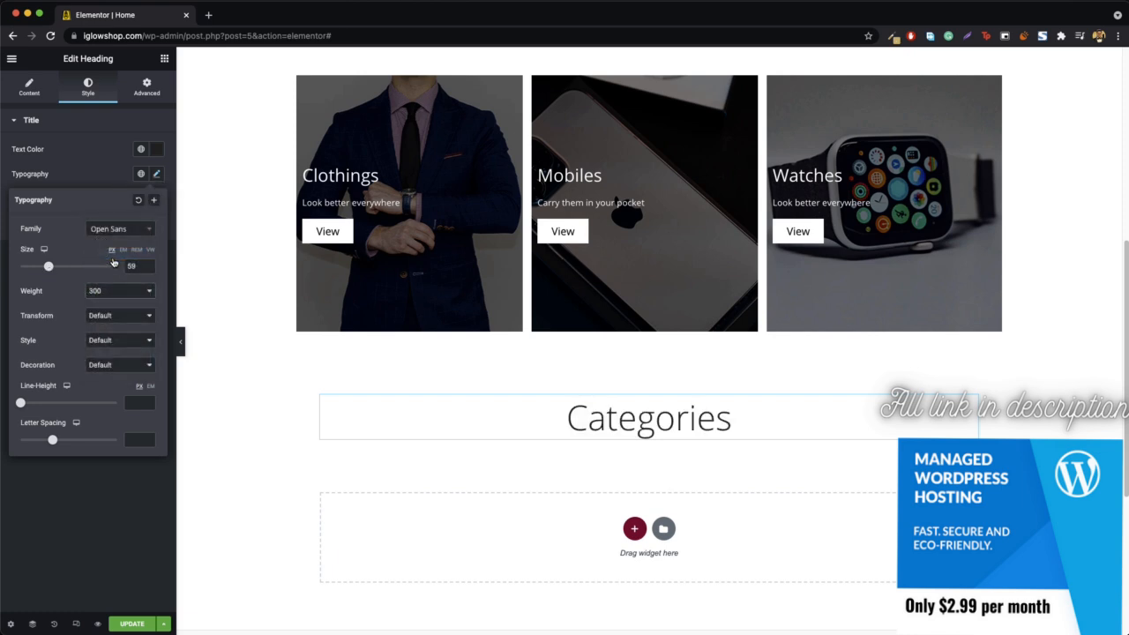
{"action": "left_click", "coordinate": [114, 317]}
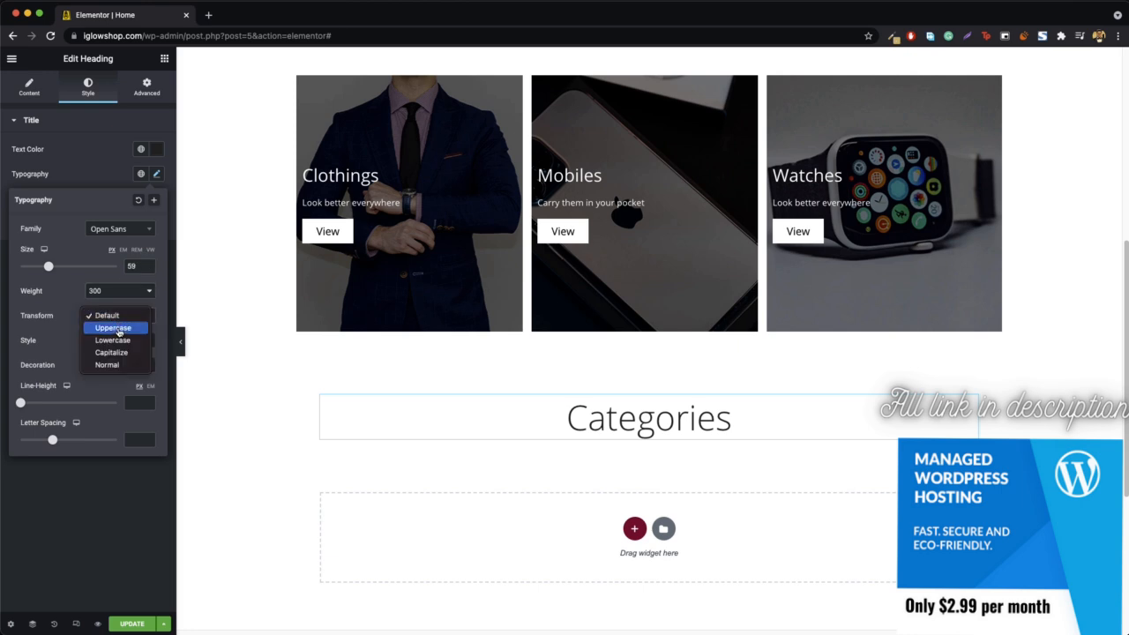
{"action": "left_click", "coordinate": [113, 328]}
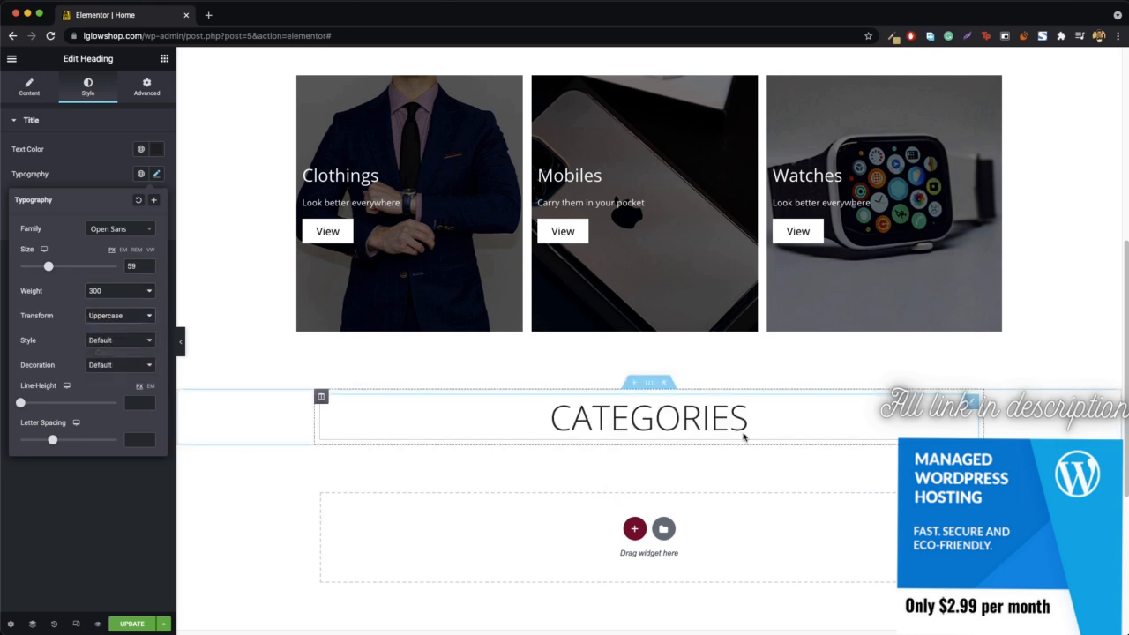
- Insert an Inner Section directly below the Categories heading
{"action": "scroll", "coordinate": [503, 486], "scroll_direction": "down", "scroll_amount": 2}
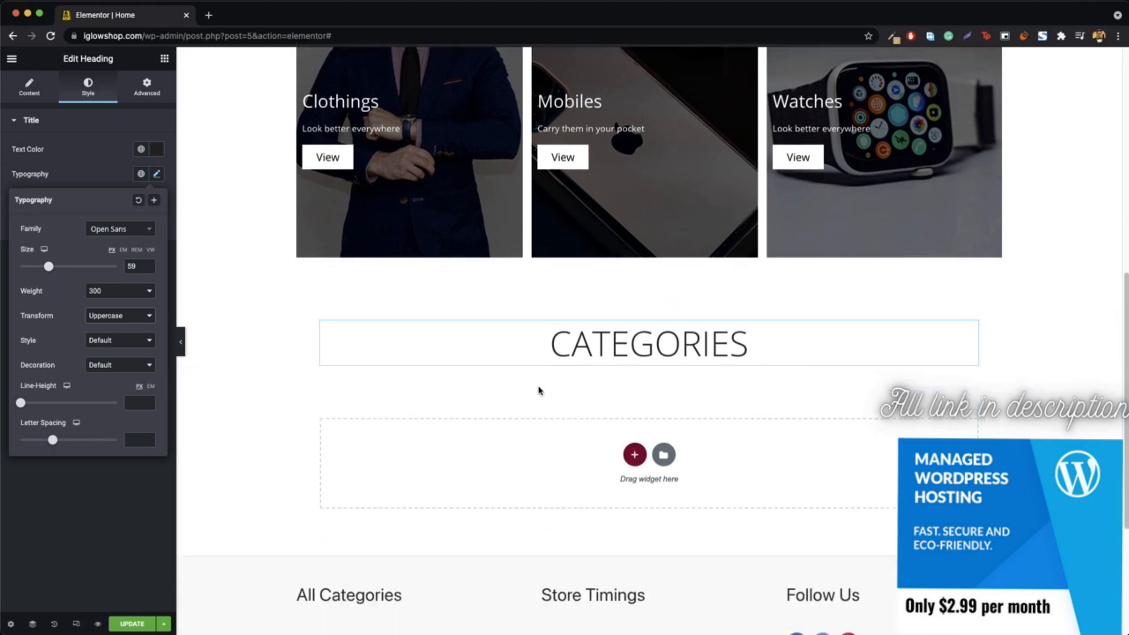
{"action": "left_click", "coordinate": [164, 60]}
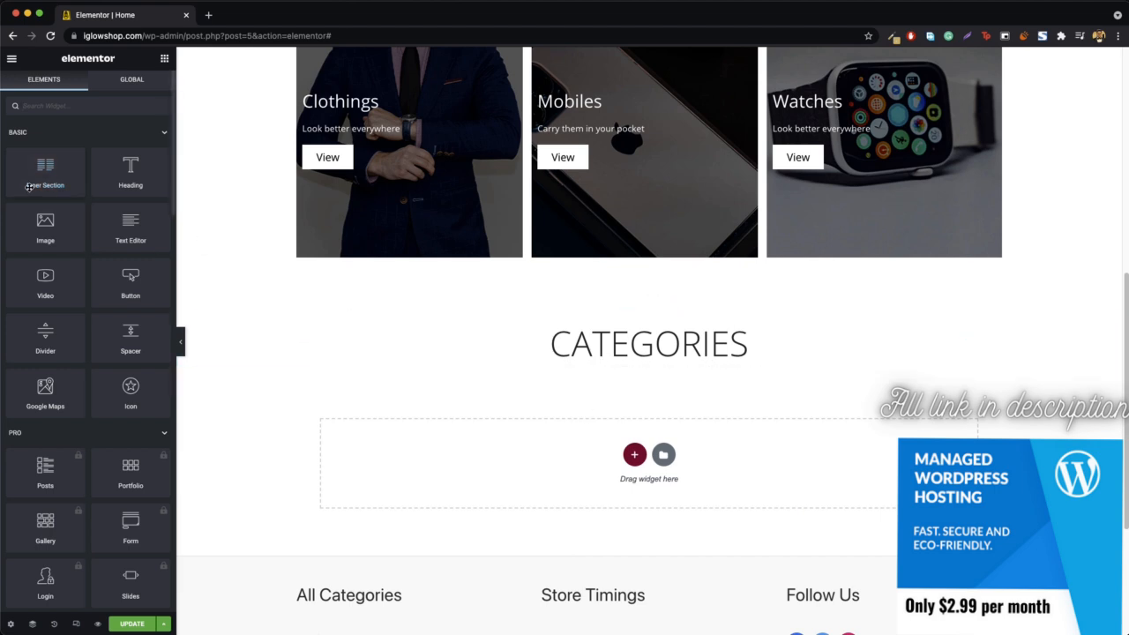
{"action": "left_click_drag", "start_coordinate": [41, 175], "coordinate": [657, 370]}
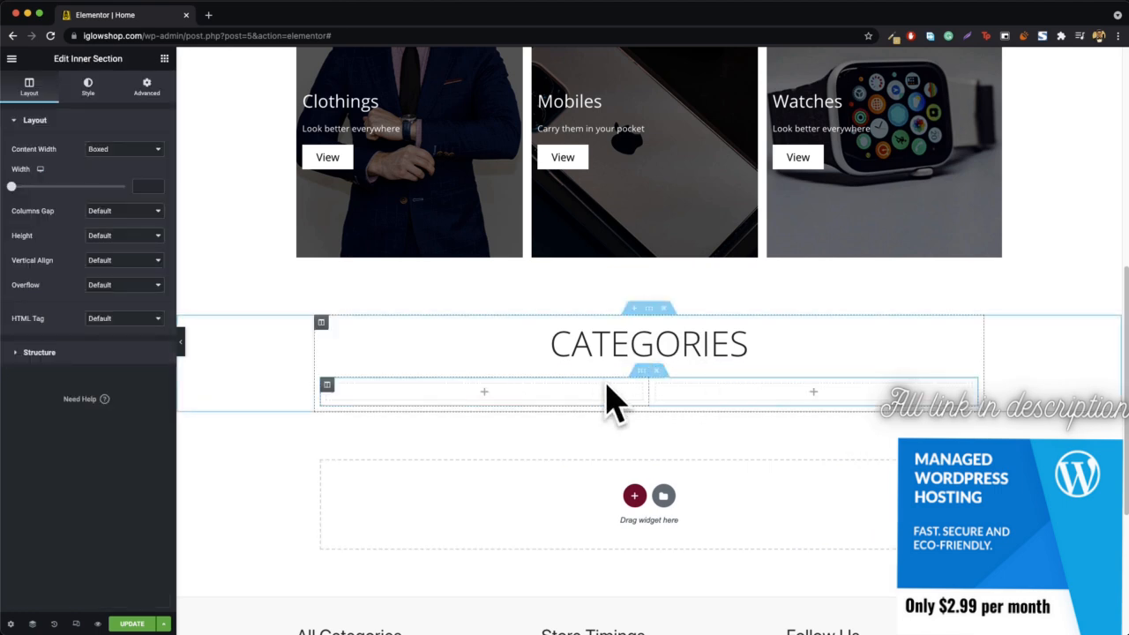
- Copy the Clothings column from the section above and paste it into the inner section under the Categories heading
{"action": "left_click", "coordinate": [335, 388]}
{"action": "scroll", "coordinate": [251, 256], "scroll_direction": "up", "scroll_amount": 1}
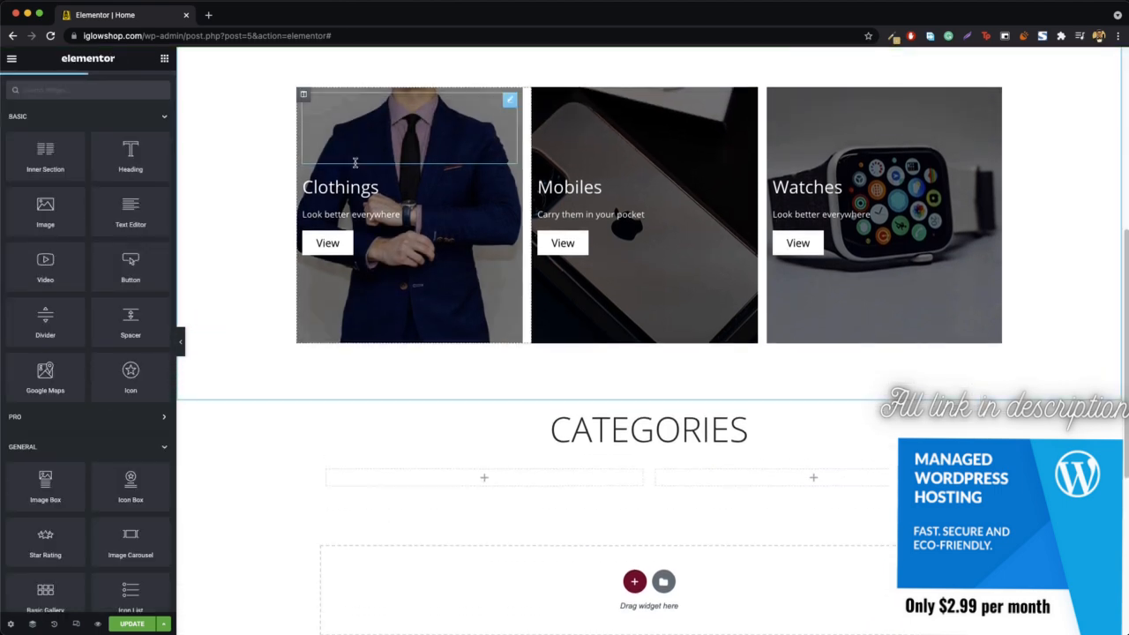
{"action": "right_click", "coordinate": [306, 95]}
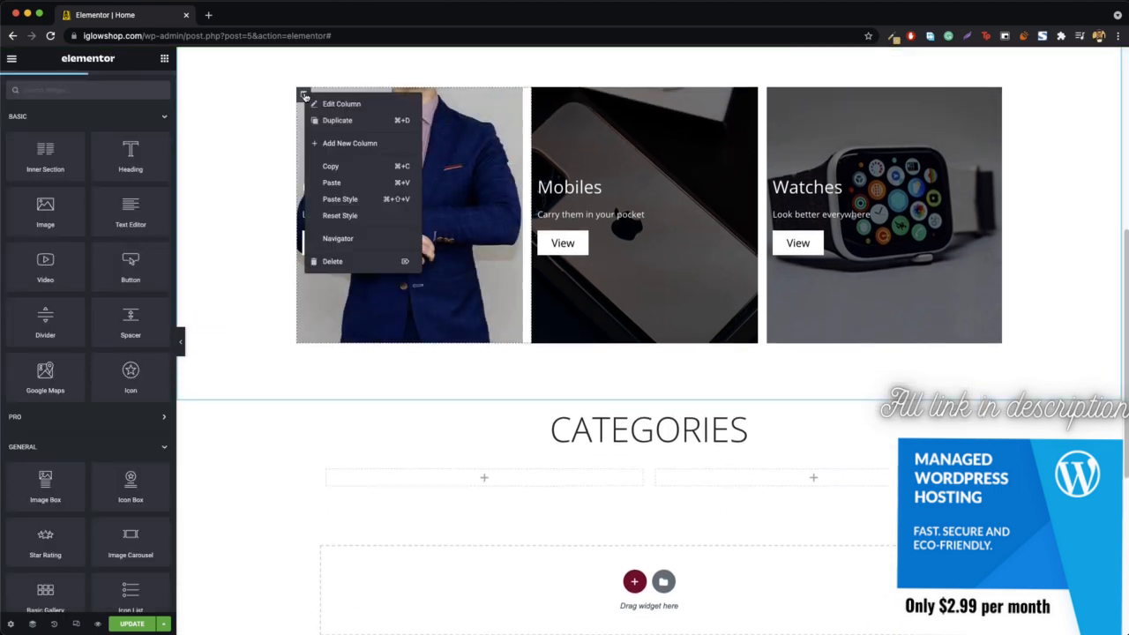
{"action": "left_click", "coordinate": [351, 166]}
{"action": "right_click", "coordinate": [324, 473]}
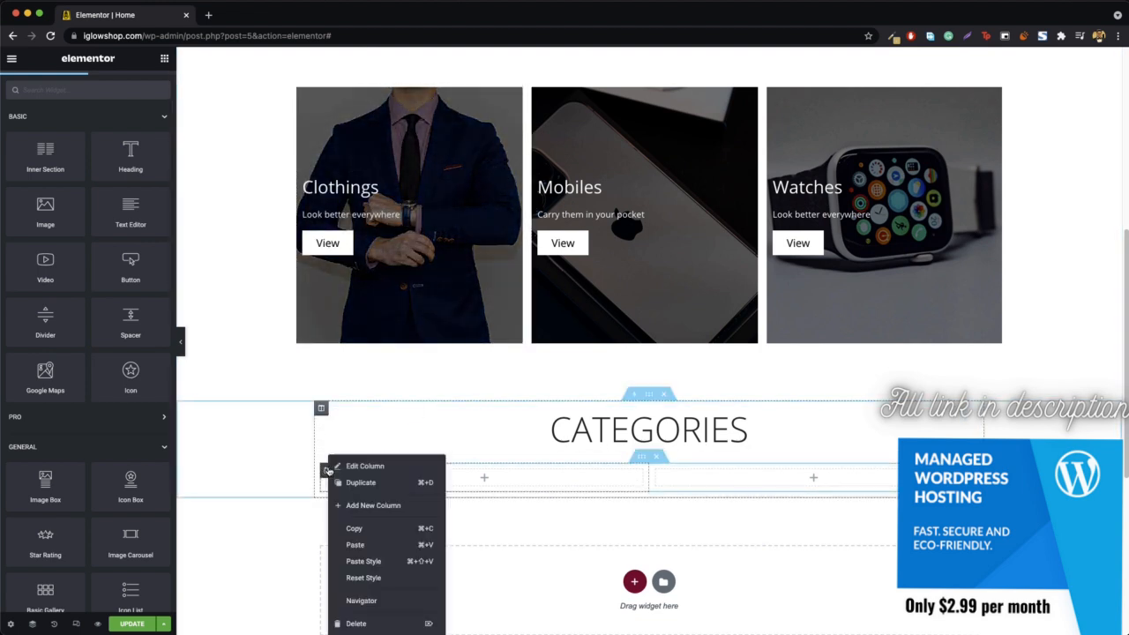
{"action": "left_click", "coordinate": [381, 546]}
- Delete the two empty columns on either side of the pasted Clothings column
{"action": "scroll", "coordinate": [382, 547], "scroll_direction": "down", "scroll_amount": 5}
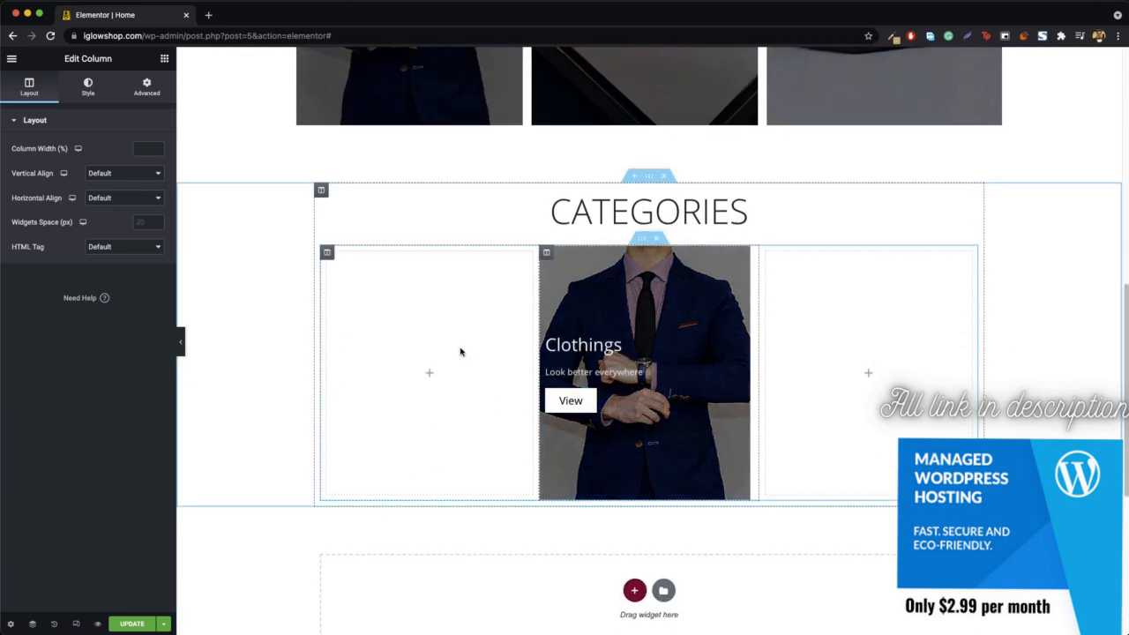
{"action": "right_click", "coordinate": [326, 256]}
{"action": "left_click", "coordinate": [371, 423]}
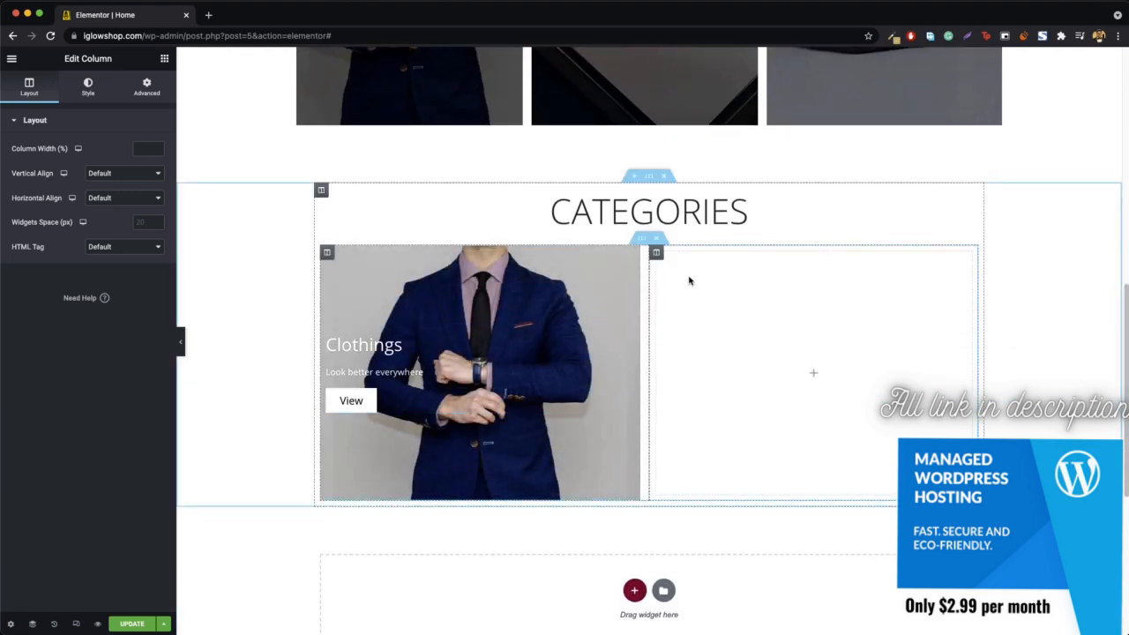
{"action": "right_click", "coordinate": [657, 254]}
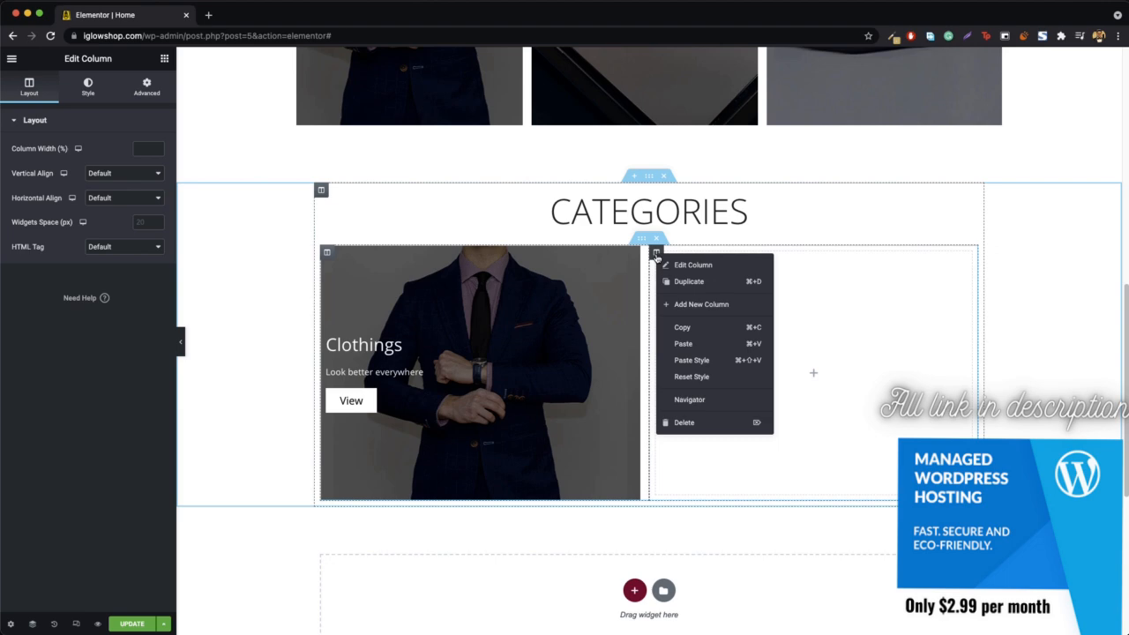
{"action": "left_click", "coordinate": [695, 425]}
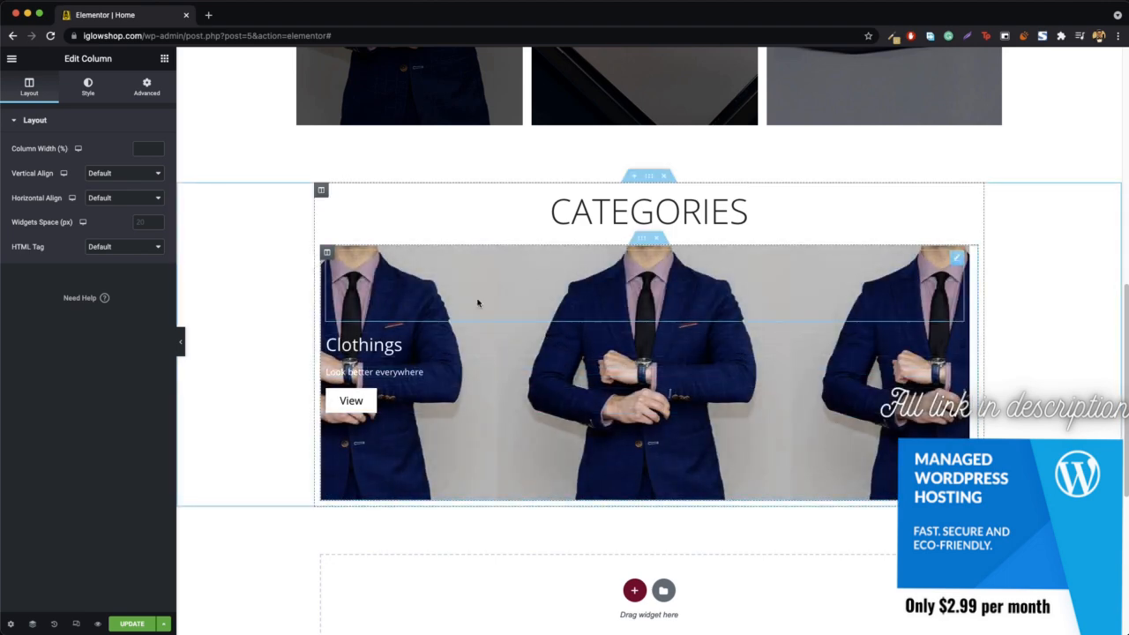
- Duplicate the Clothings column twice to make three equal columns in the inner section
{"action": "right_click", "coordinate": [327, 254]}
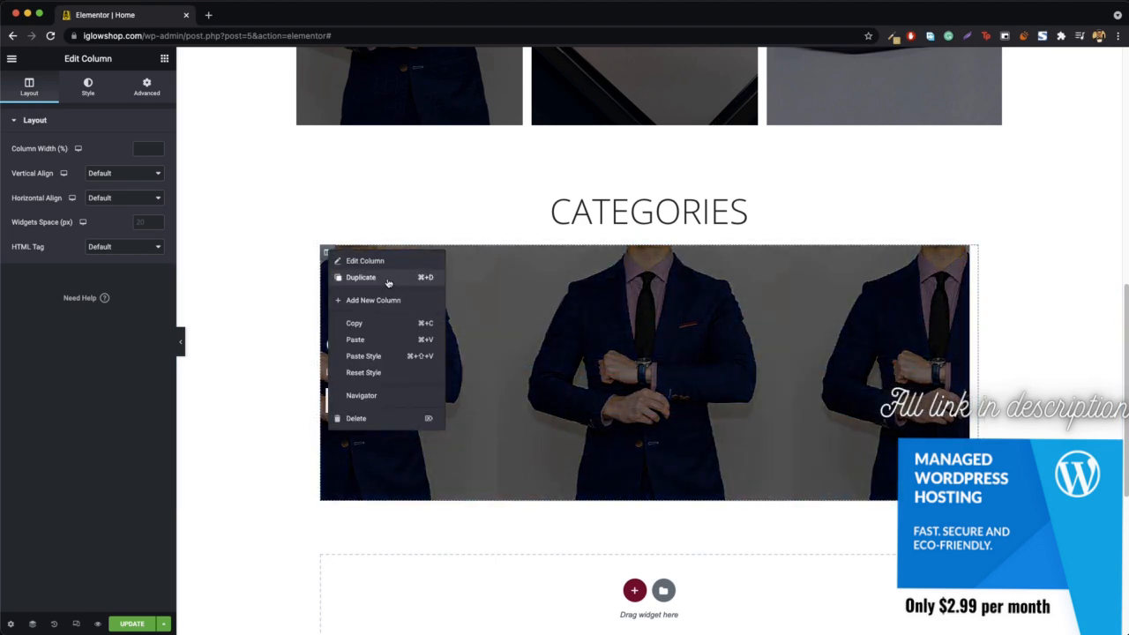
{"action": "left_click", "coordinate": [388, 278]}
{"action": "right_click", "coordinate": [326, 253]}
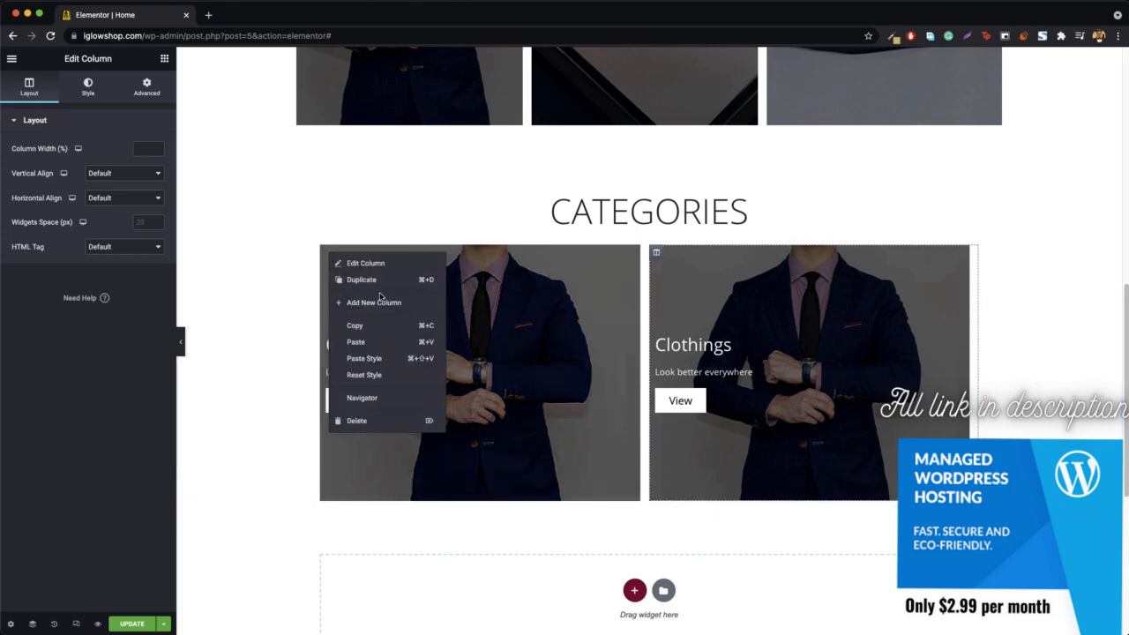
{"action": "left_click", "coordinate": [386, 280]}
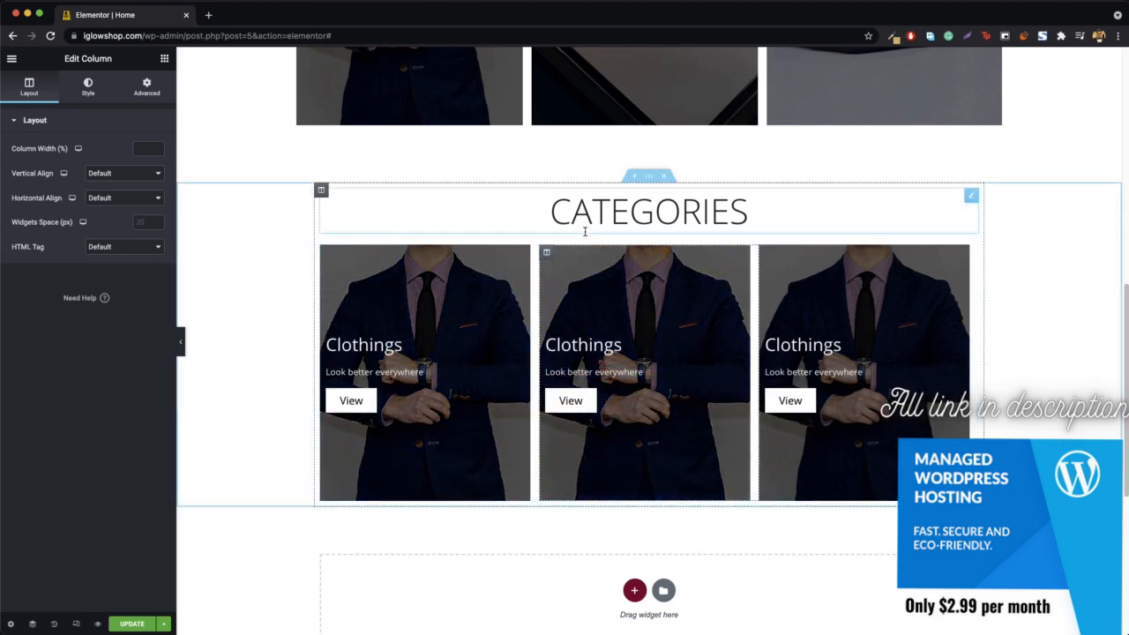
- Delete the "Look better everywhere" text and the View button from the first column under the Categories heading
{"action": "scroll", "coordinate": [573, 265], "scroll_direction": "up", "scroll_amount": 2}
{"action": "scroll", "coordinate": [542, 346], "scroll_direction": "up", "scroll_amount": 4}
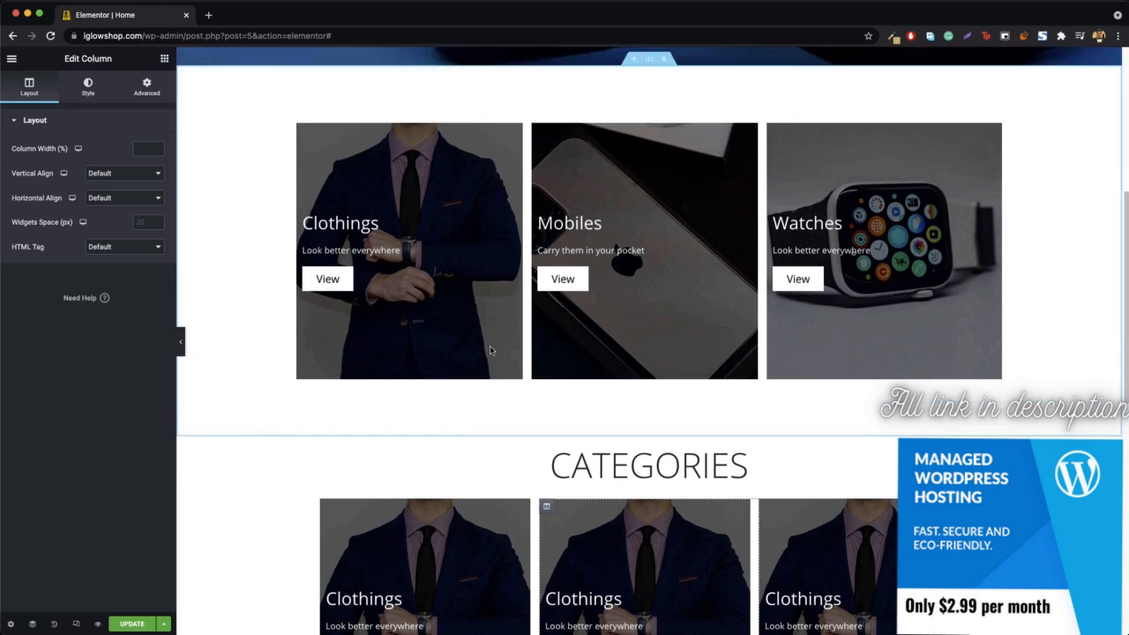
{"action": "scroll", "coordinate": [662, 203], "scroll_direction": "down", "scroll_amount": 7}
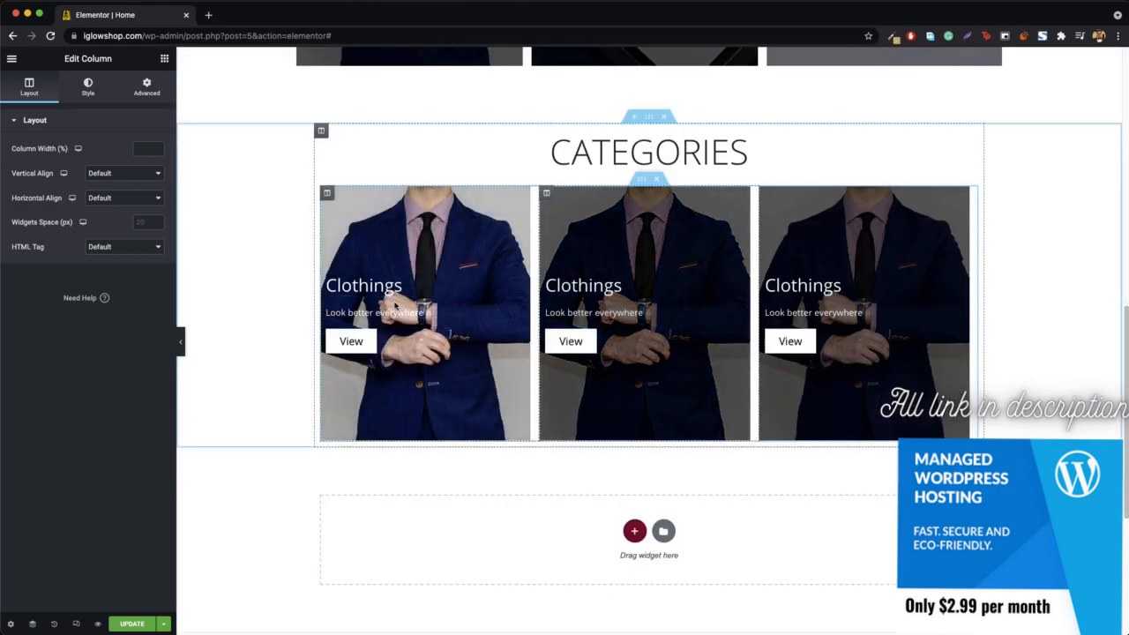
{"action": "right_click", "coordinate": [424, 315]}
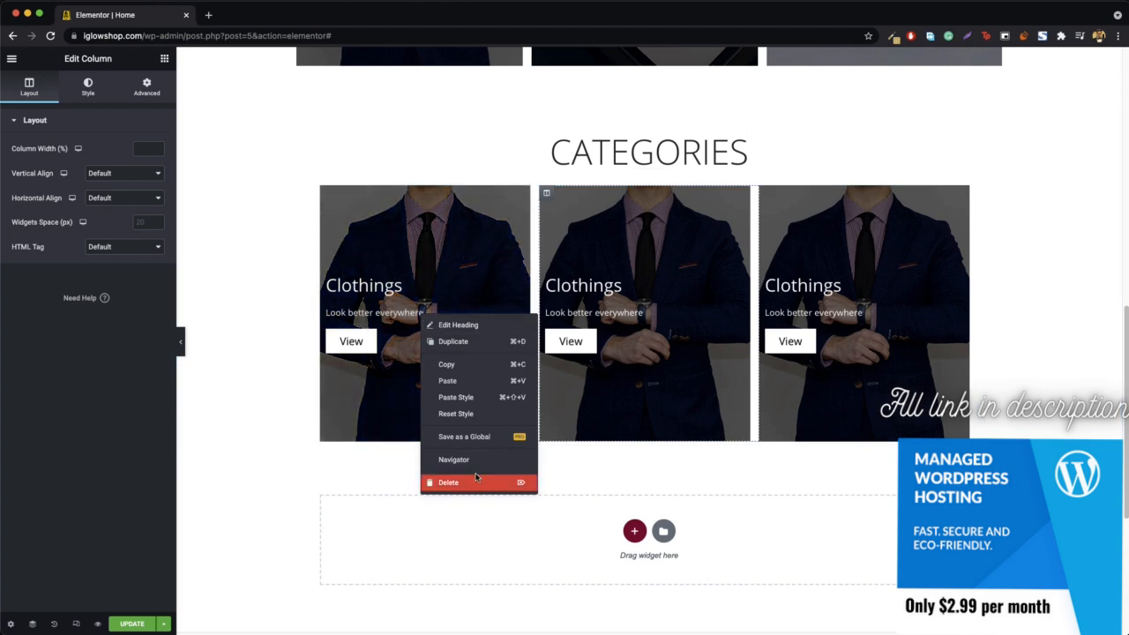
{"action": "left_click", "coordinate": [476, 482]}
{"action": "right_click", "coordinate": [379, 323]}
{"action": "left_click", "coordinate": [429, 491]}
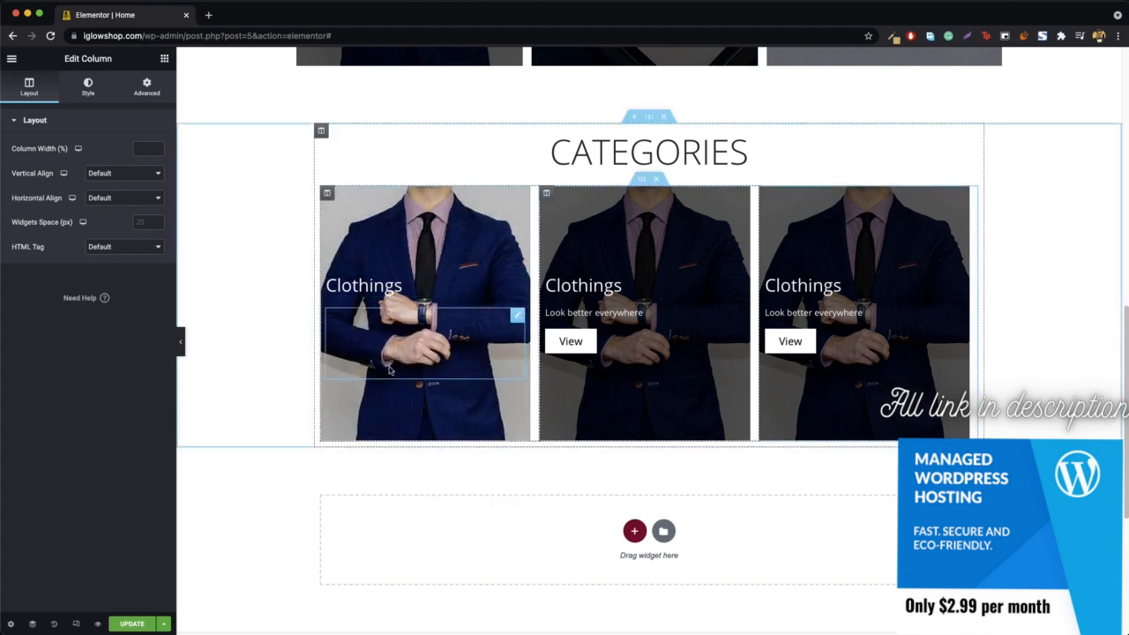
- Delete the "Look better everywhere" text and View button from the second and third columns under the Categories heading
{"action": "right_click", "coordinate": [612, 316]}
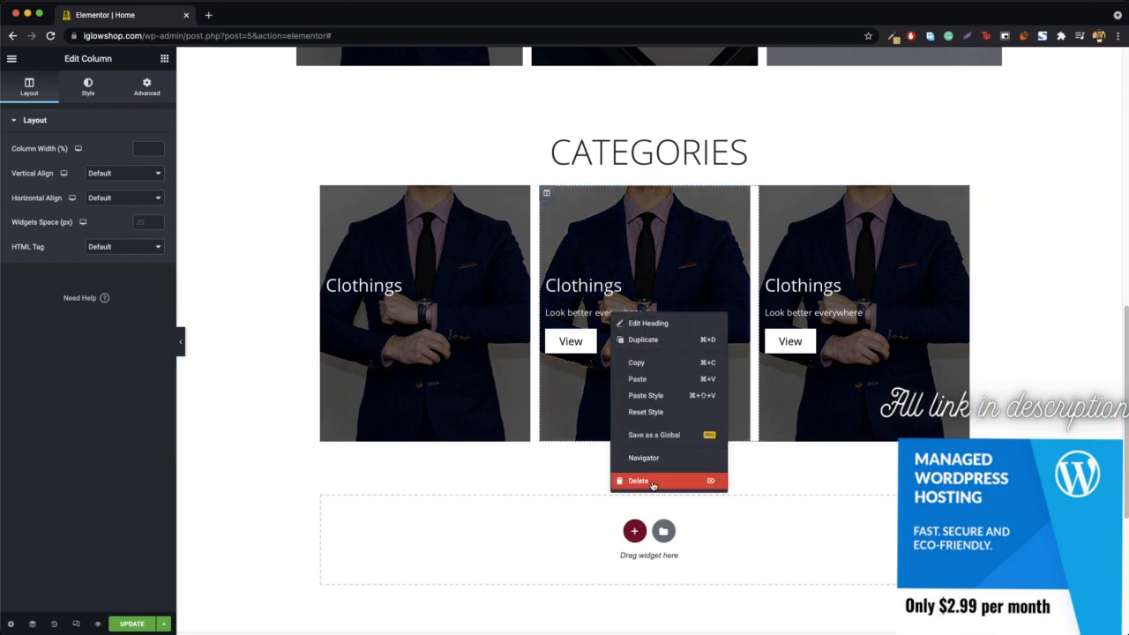
{"action": "left_click", "coordinate": [652, 485]}
{"action": "right_click", "coordinate": [598, 327]}
{"action": "left_click", "coordinate": [639, 489]}
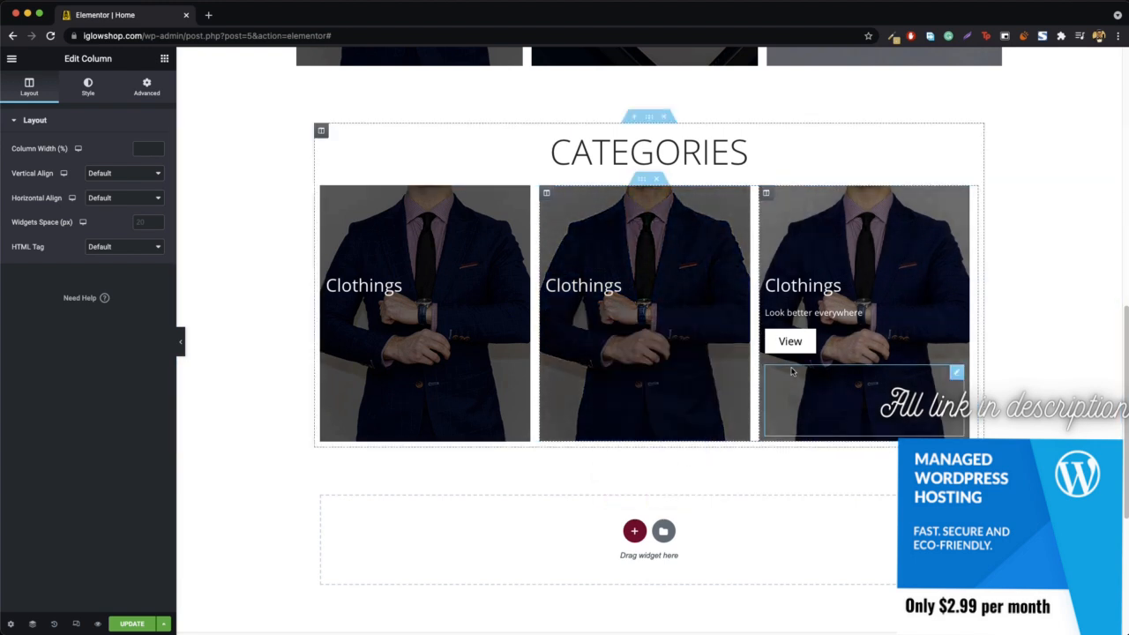
{"action": "right_click", "coordinate": [843, 341]}
{"action": "left_click", "coordinate": [873, 504]}
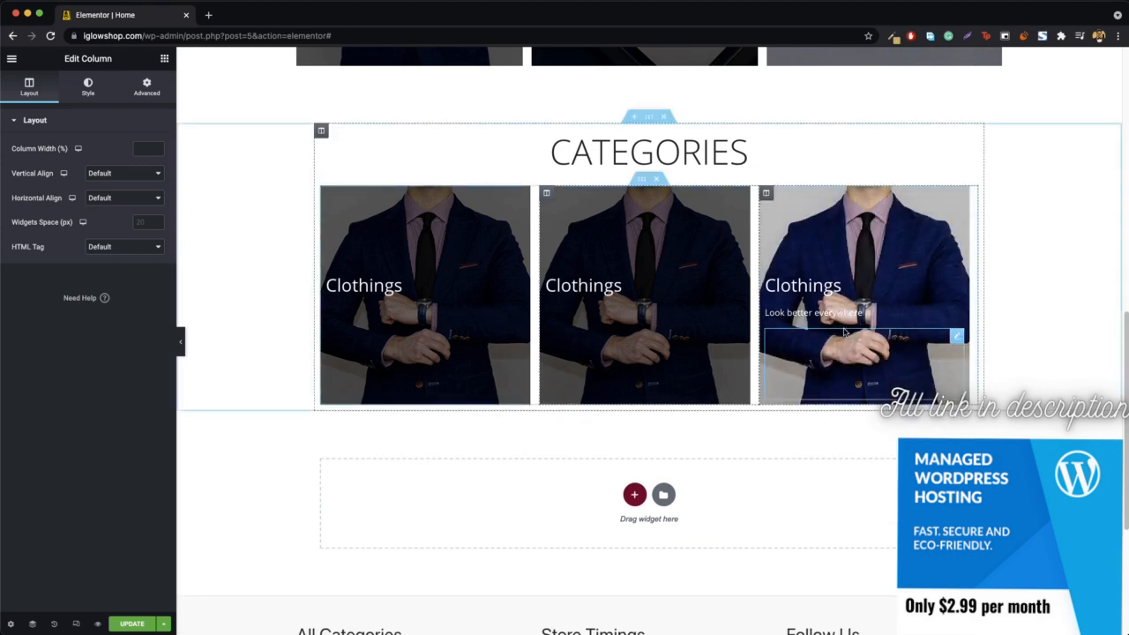
{"action": "right_click", "coordinate": [844, 331]}
{"action": "left_click", "coordinate": [870, 492]}
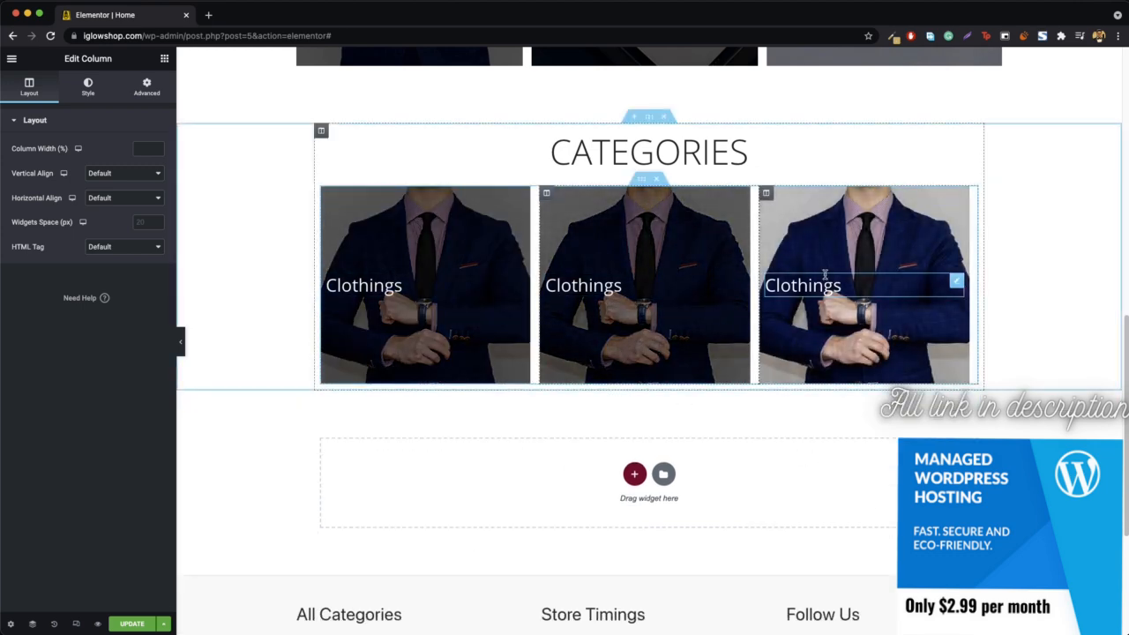
- Center-align the Clothings heading in each of the three columns under Categories
{"action": "scroll", "coordinate": [405, 365], "scroll_direction": "up", "scroll_amount": 1}
{"action": "scroll", "coordinate": [405, 365], "scroll_direction": "up", "scroll_amount": 1}
{"action": "left_click", "coordinate": [380, 384]}
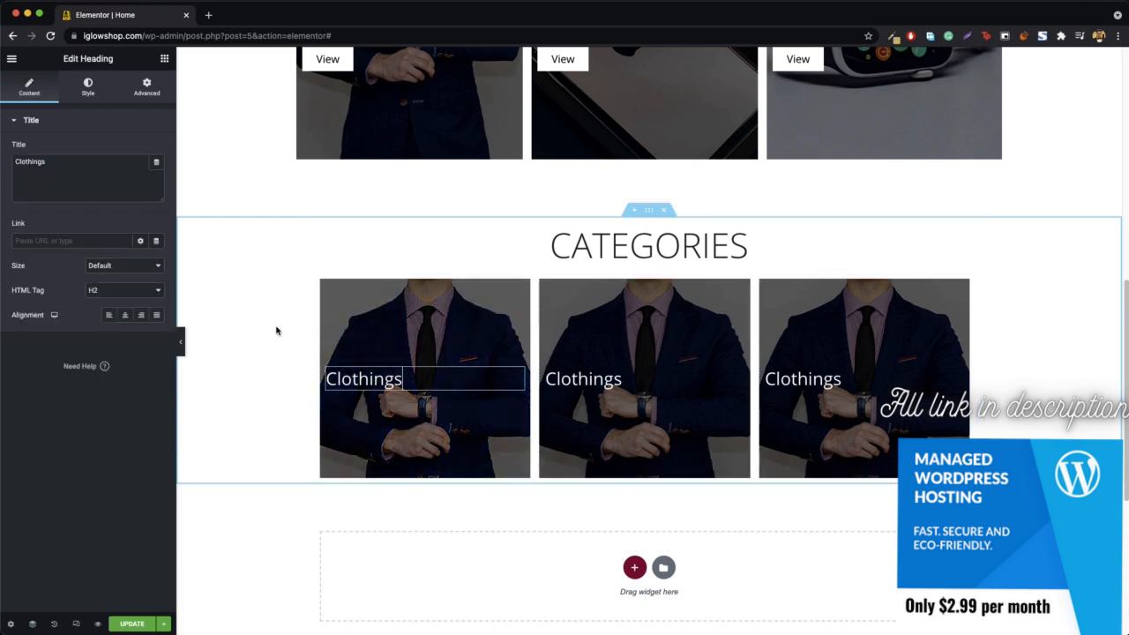
{"action": "left_click", "coordinate": [125, 315]}
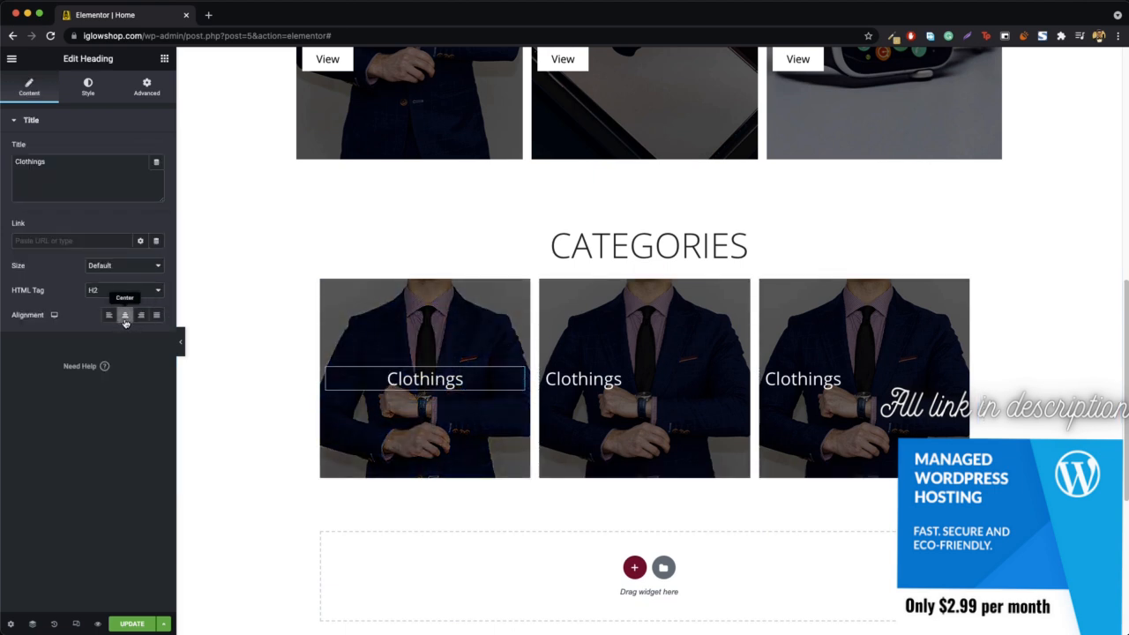
{"action": "right_click", "coordinate": [639, 374]}
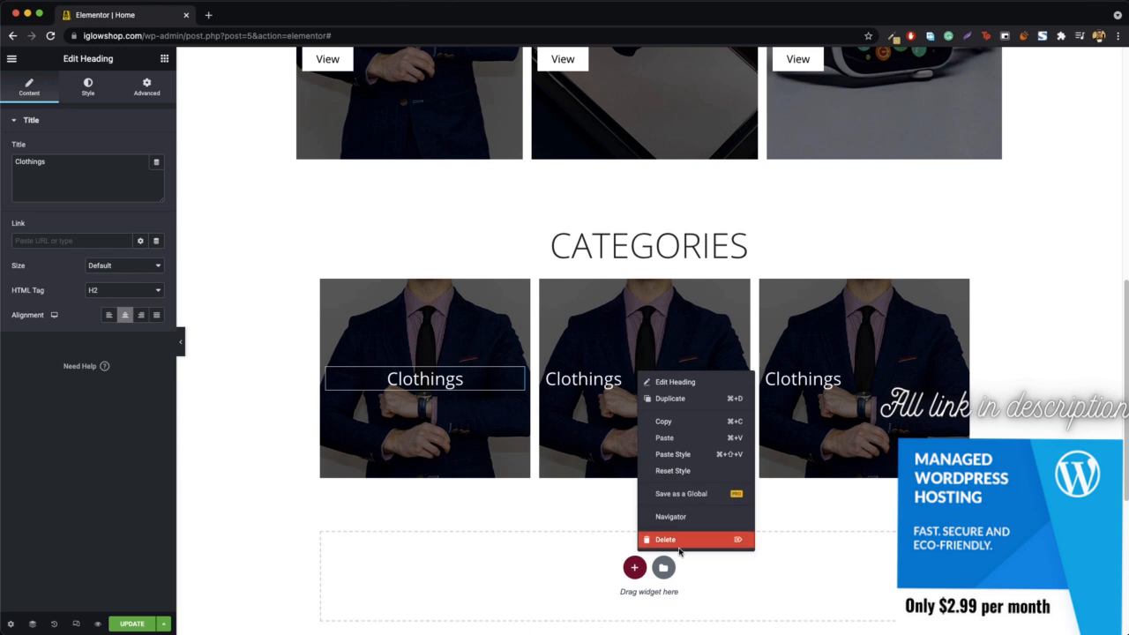
{"action": "left_click", "coordinate": [687, 382]}
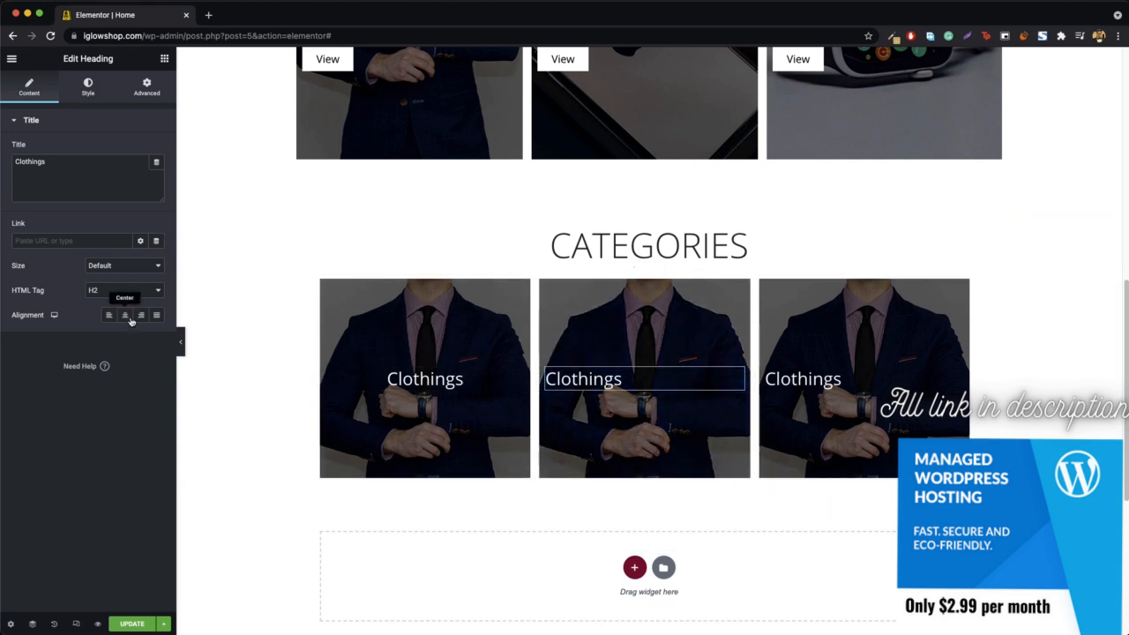
{"action": "left_click", "coordinate": [124, 315]}
{"action": "right_click", "coordinate": [803, 377]}
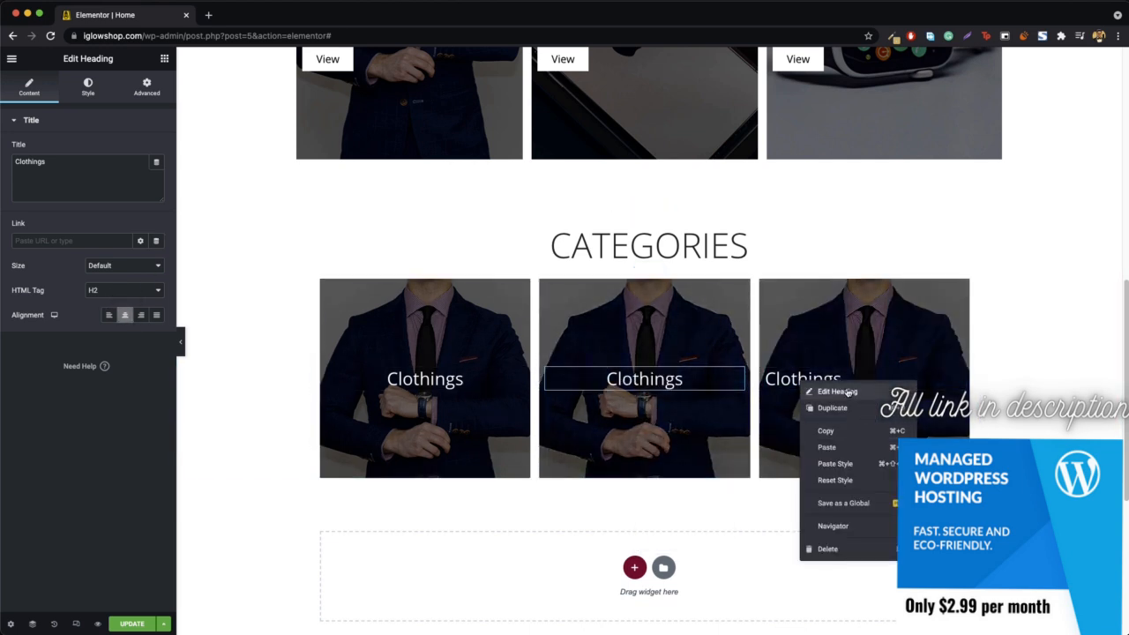
{"action": "left_click", "coordinate": [833, 392]}
{"action": "left_click", "coordinate": [124, 315]}
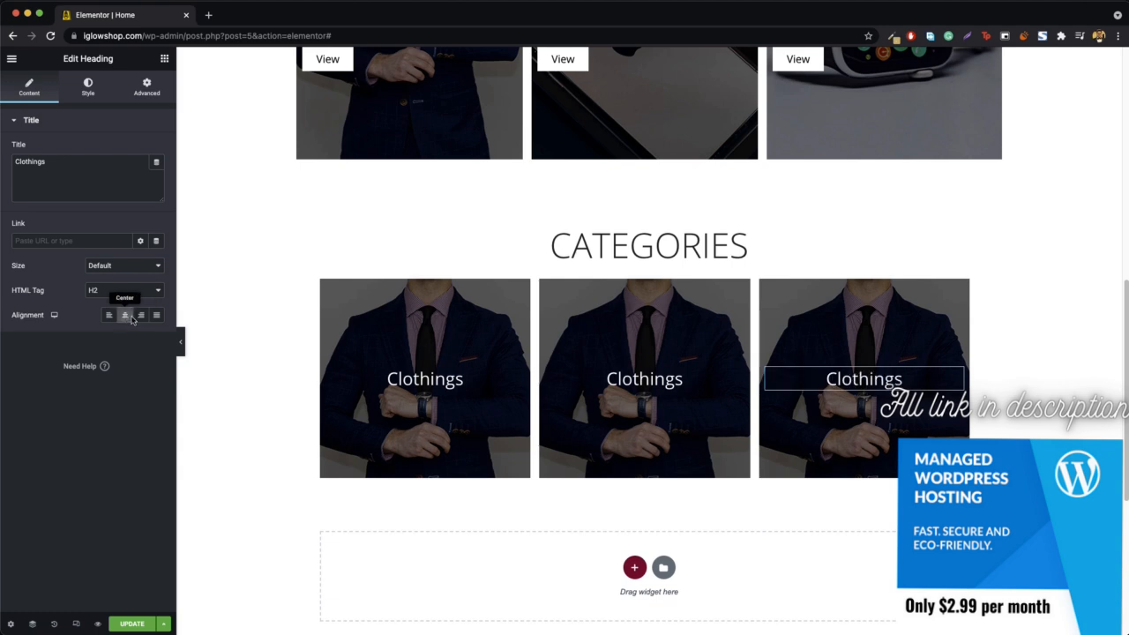
- Replace the middle category column's background image with the phone photo and change its heading to "Mobile"
{"action": "right_click", "coordinate": [547, 288]}
{"action": "left_click", "coordinate": [573, 296]}
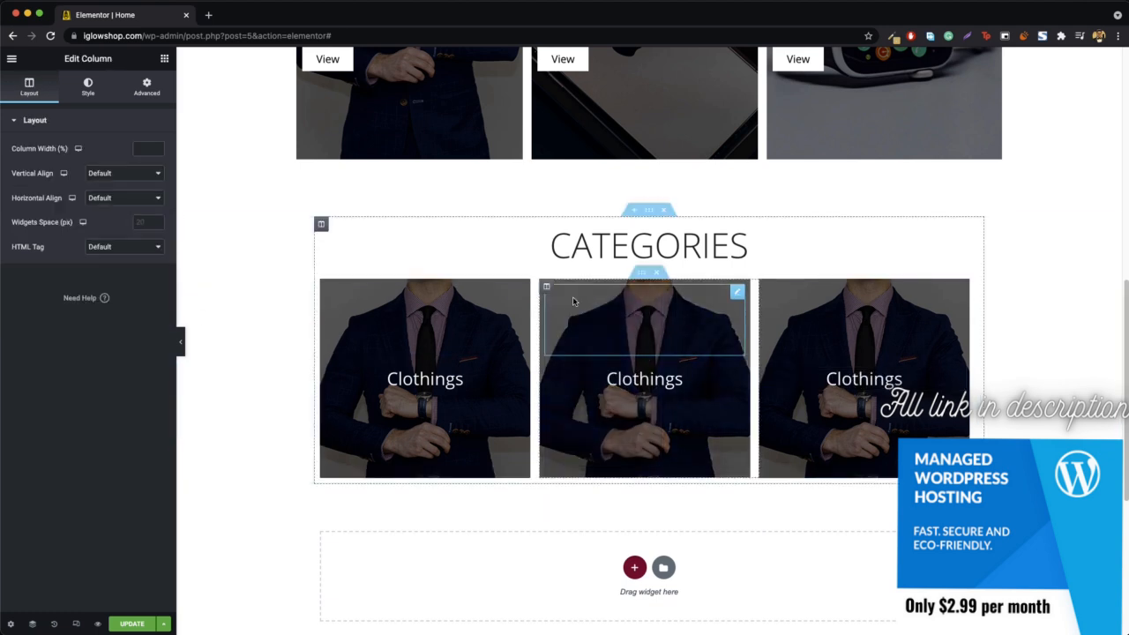
{"action": "left_click", "coordinate": [89, 85]}
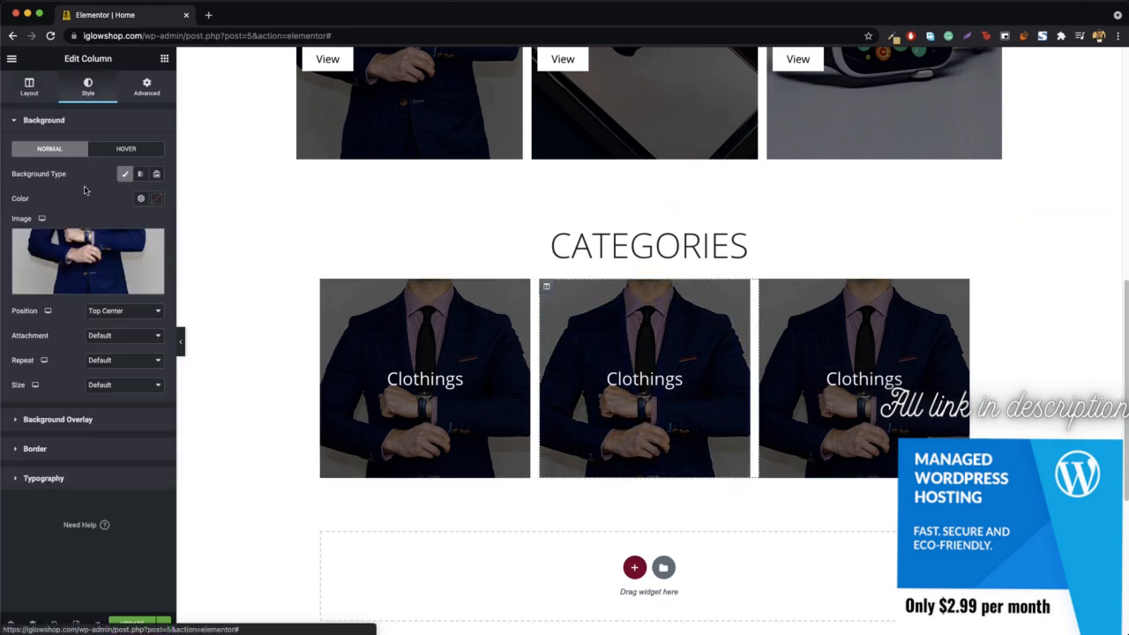
{"action": "left_click", "coordinate": [89, 265]}
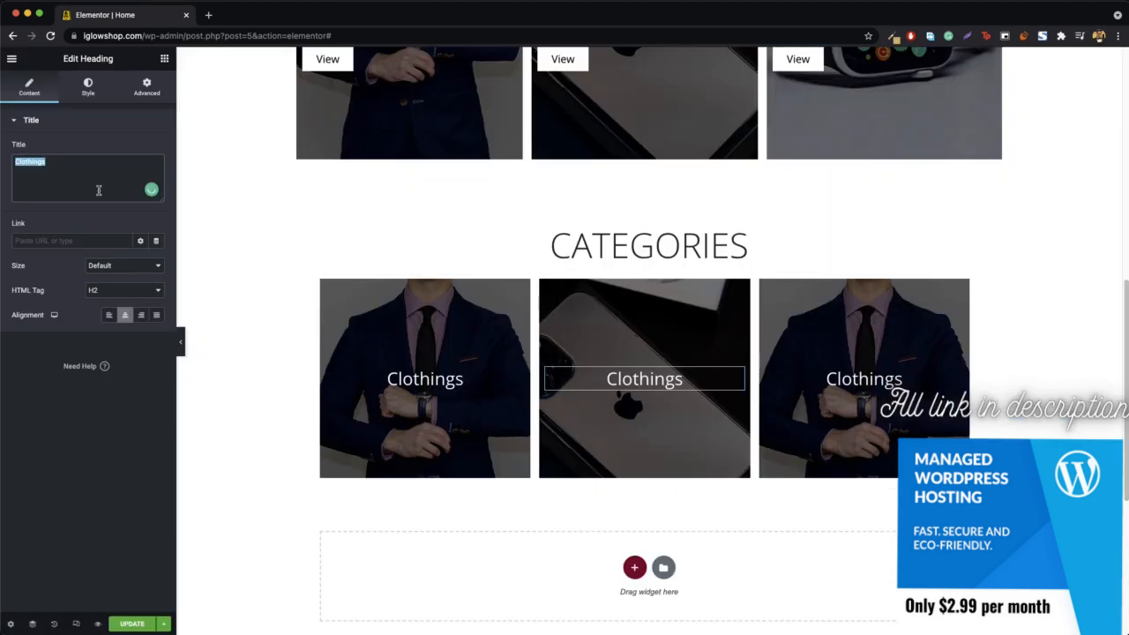
{"action": "type", "text": "bile"}
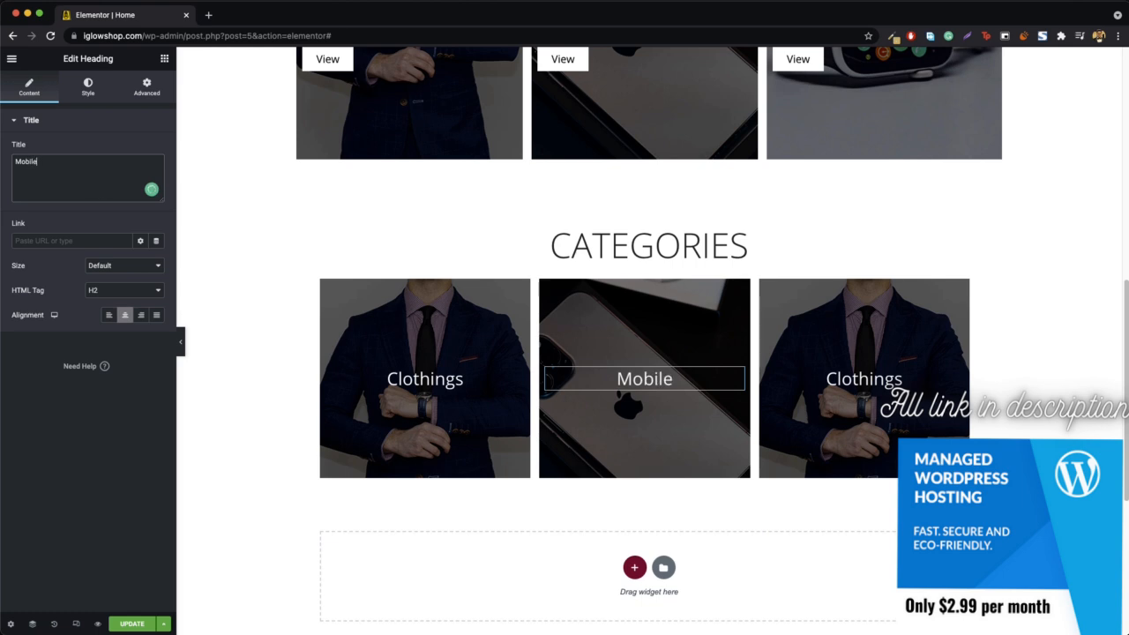
- Replace the third category column's background image with the smartwatch photo and change its heading to "Watches"
{"action": "right_click", "coordinate": [778, 292]}
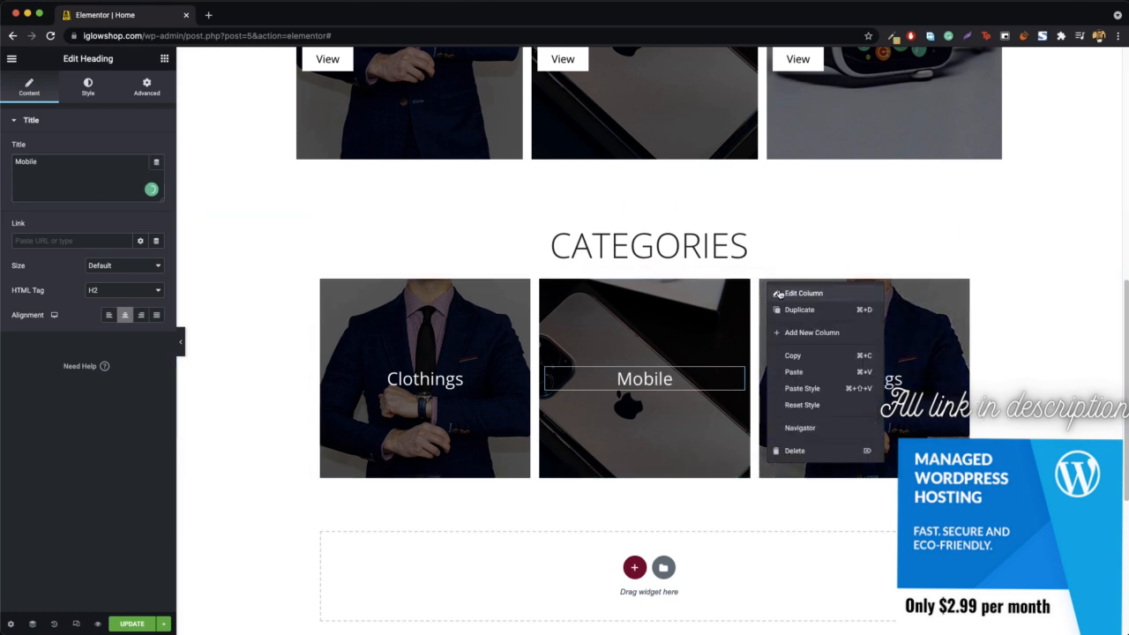
{"action": "left_click", "coordinate": [779, 294]}
{"action": "left_click", "coordinate": [87, 85]}
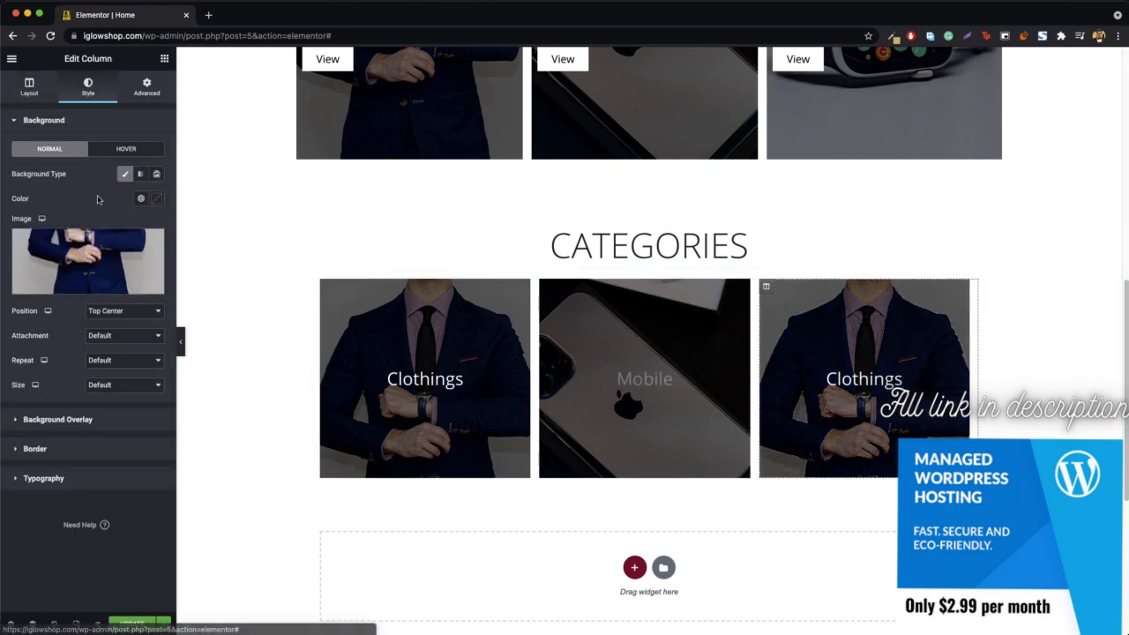
{"action": "left_click", "coordinate": [83, 269]}
{"action": "left_click", "coordinate": [1063, 604]}
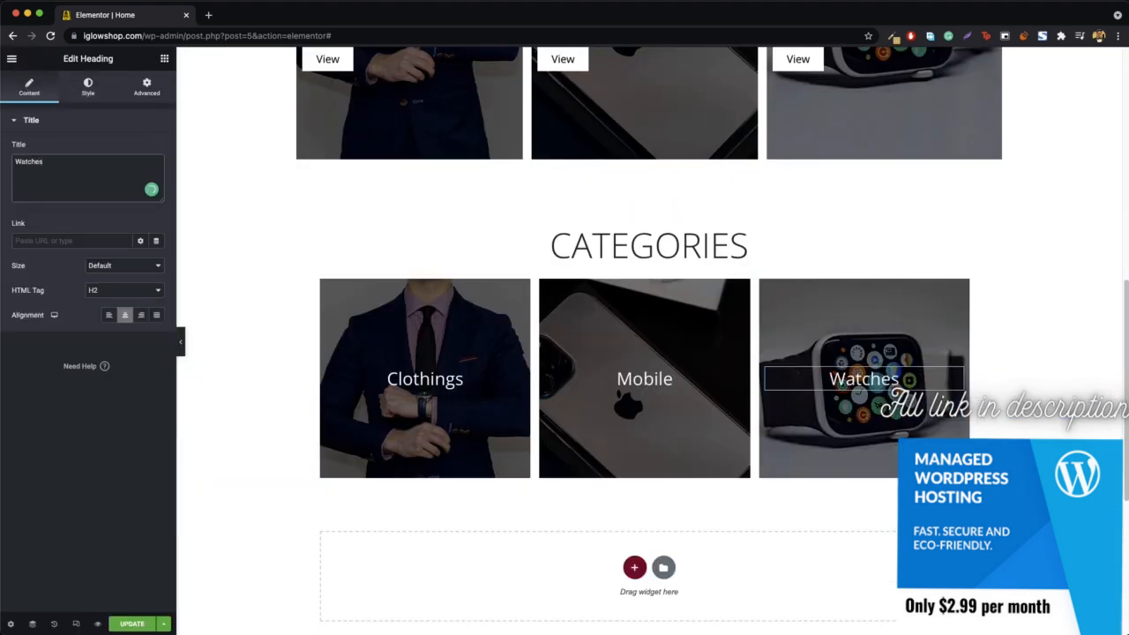
- Set the Categories section's height to Min Height and increase its minimum height above 400 px
{"action": "left_click", "coordinate": [180, 344]}
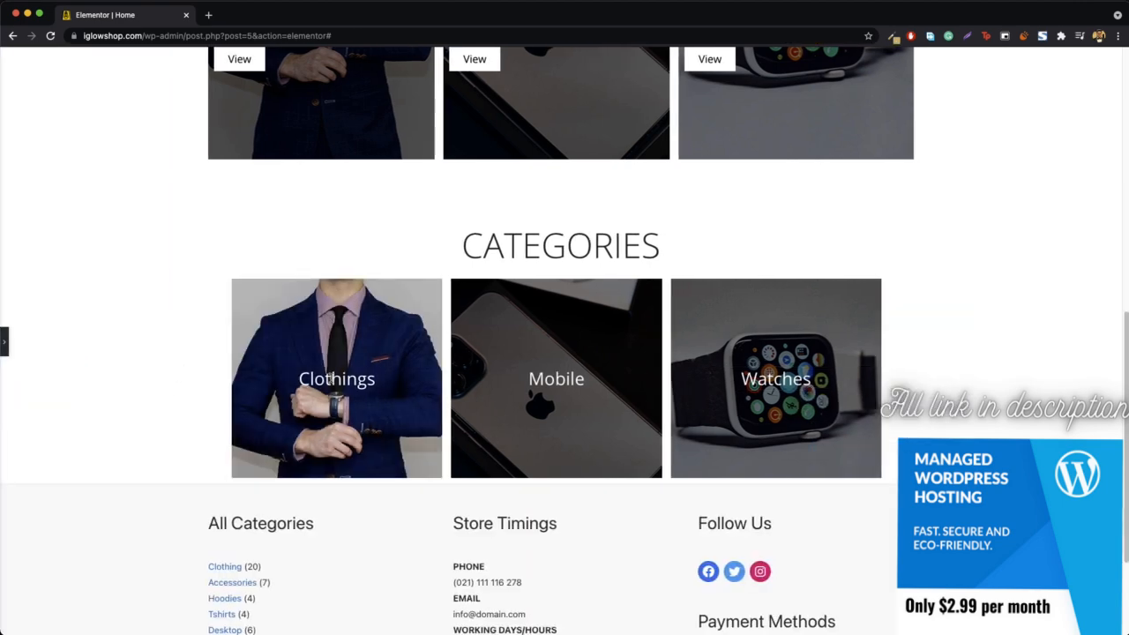
{"action": "left_click", "coordinate": [7, 344]}
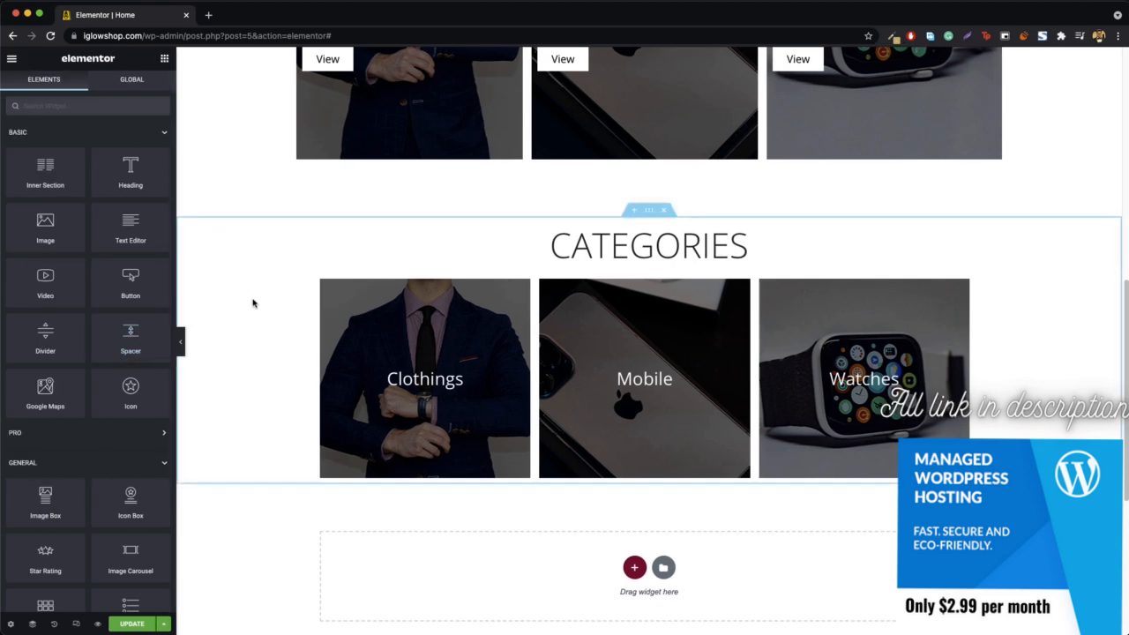
{"action": "right_click", "coordinate": [255, 304]}
{"action": "left_click", "coordinate": [275, 311]}
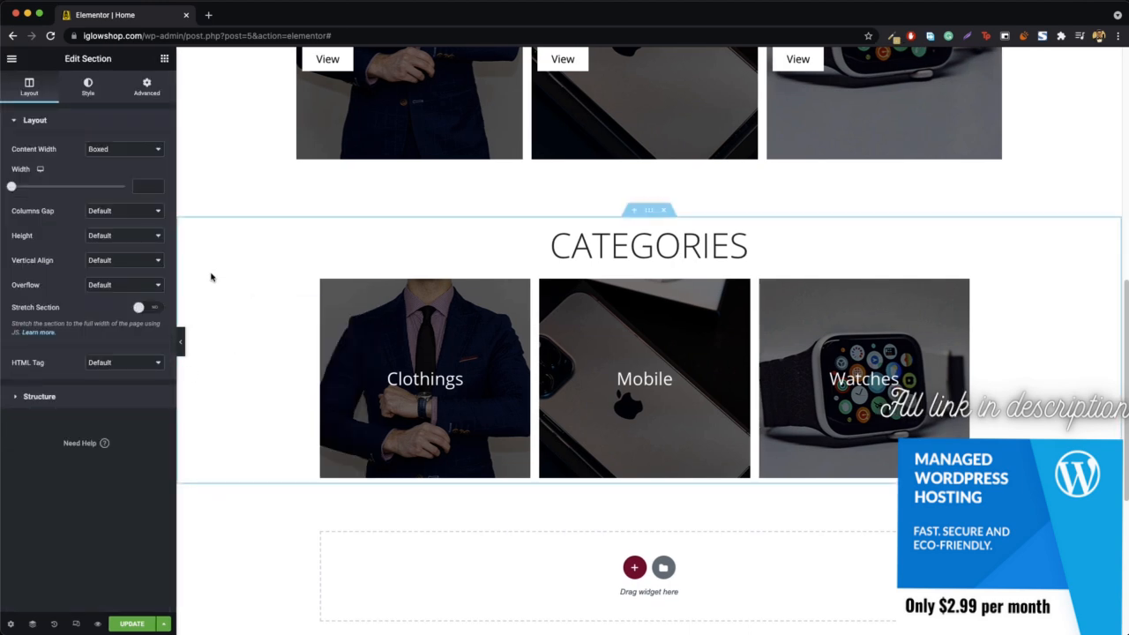
{"action": "left_click", "coordinate": [113, 238]}
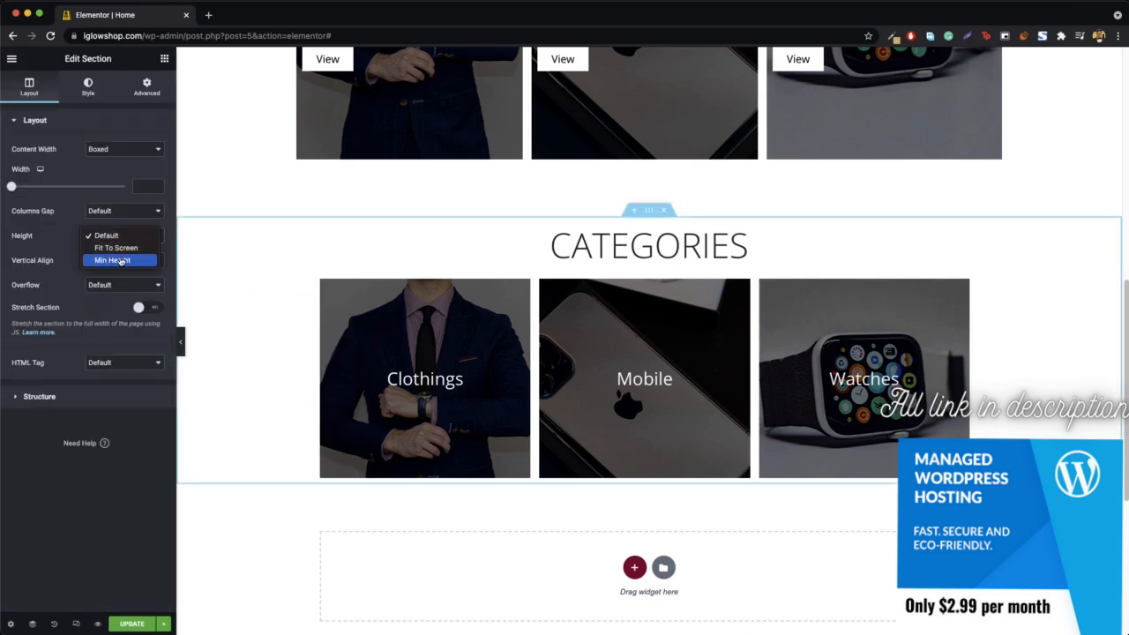
{"action": "left_click", "coordinate": [121, 261]}
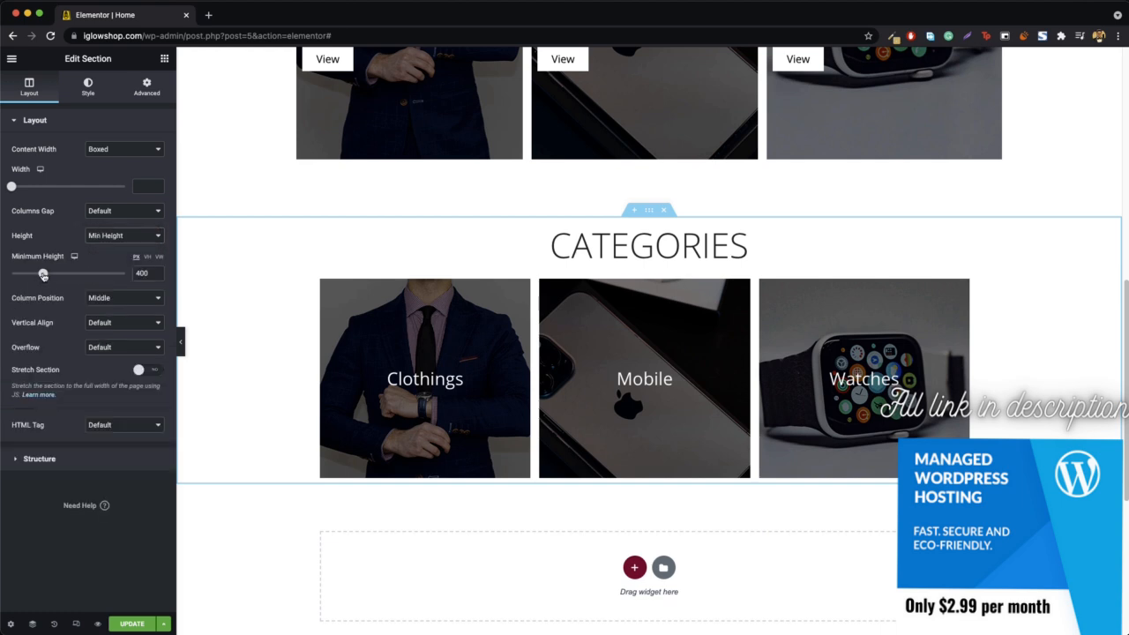
{"action": "left_click_drag", "start_coordinate": [43, 275], "coordinate": [55, 276]}
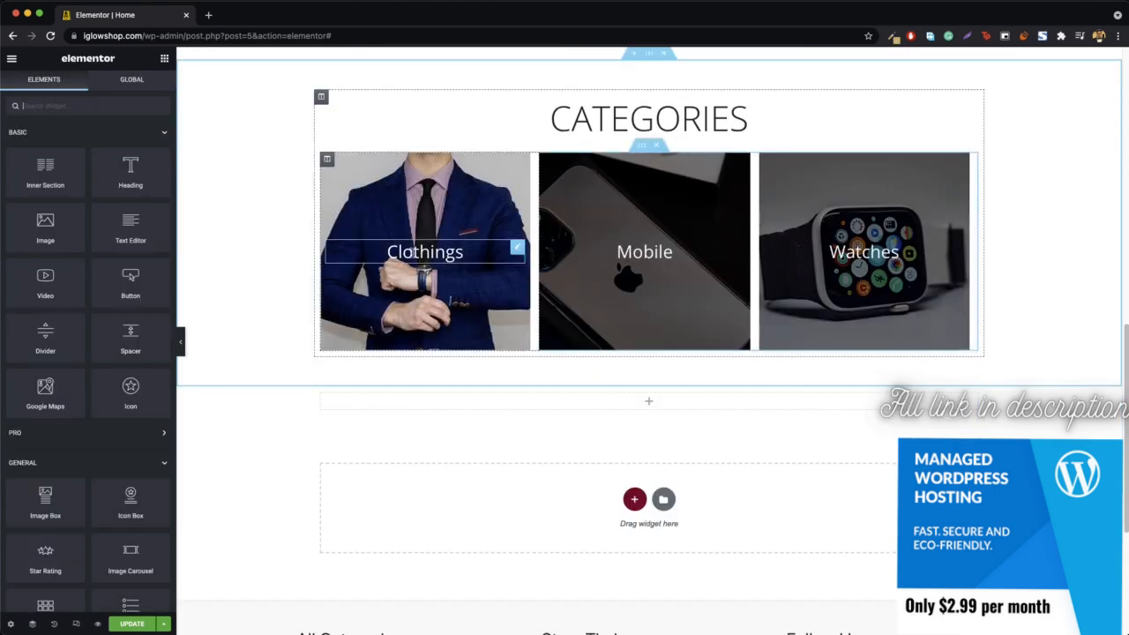
- Link the Clothings heading under Categories to the site's Clothing category address, copied from the header navigation (iglowshop.com/product-category/clothing/)
{"action": "right_click", "coordinate": [412, 254]}
{"action": "left_click", "coordinate": [432, 262]}
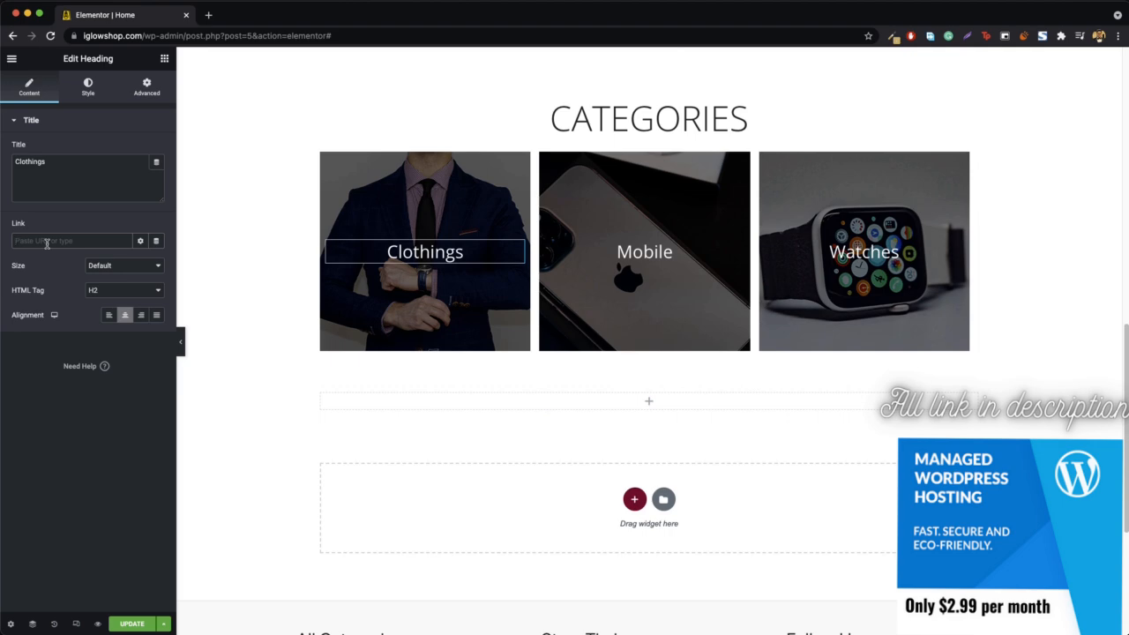
{"action": "scroll", "coordinate": [194, 222], "scroll_direction": "up", "scroll_amount": 10}
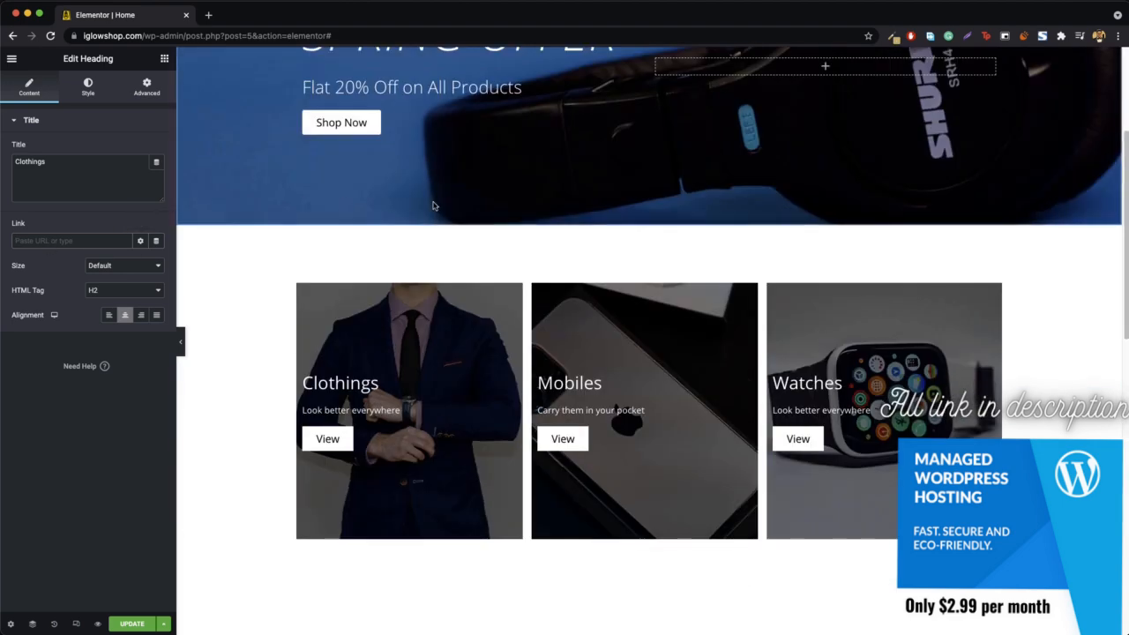
{"action": "right_click", "coordinate": [716, 106]}
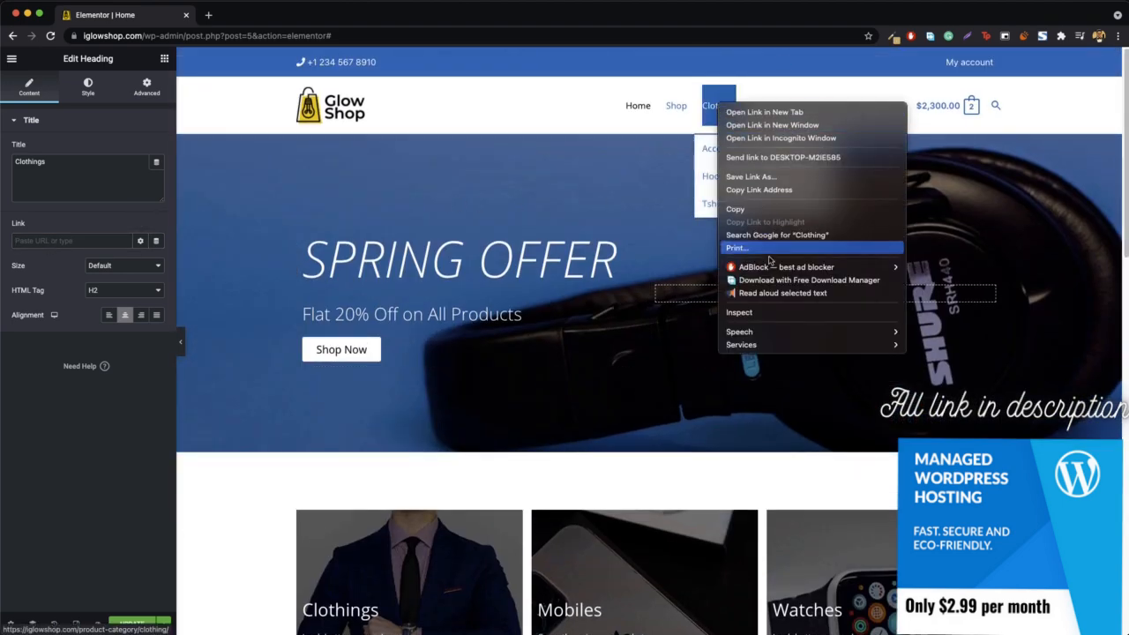
{"action": "left_click", "coordinate": [775, 190]}
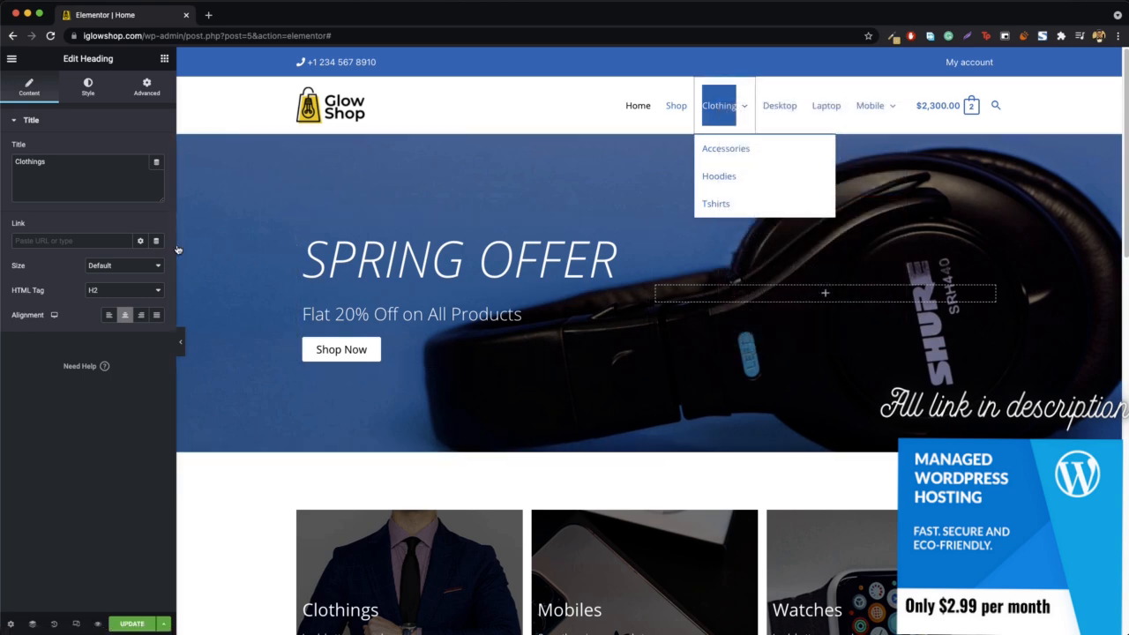
{"action": "left_click", "coordinate": [74, 240]}
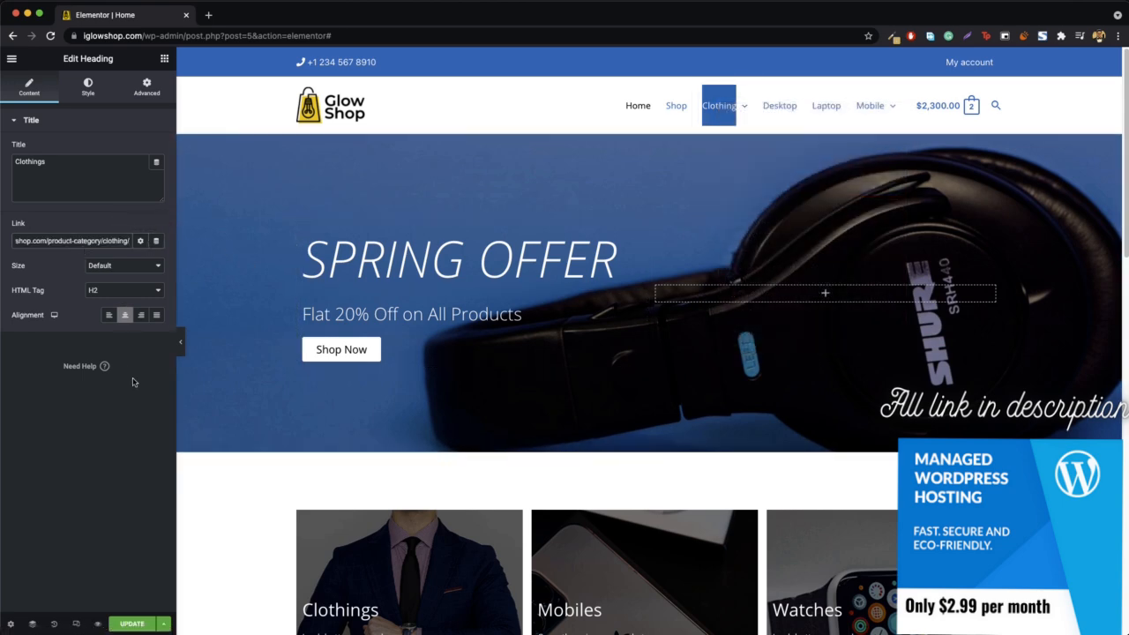
{"action": "scroll", "coordinate": [288, 340], "scroll_direction": "down", "scroll_amount": 8}
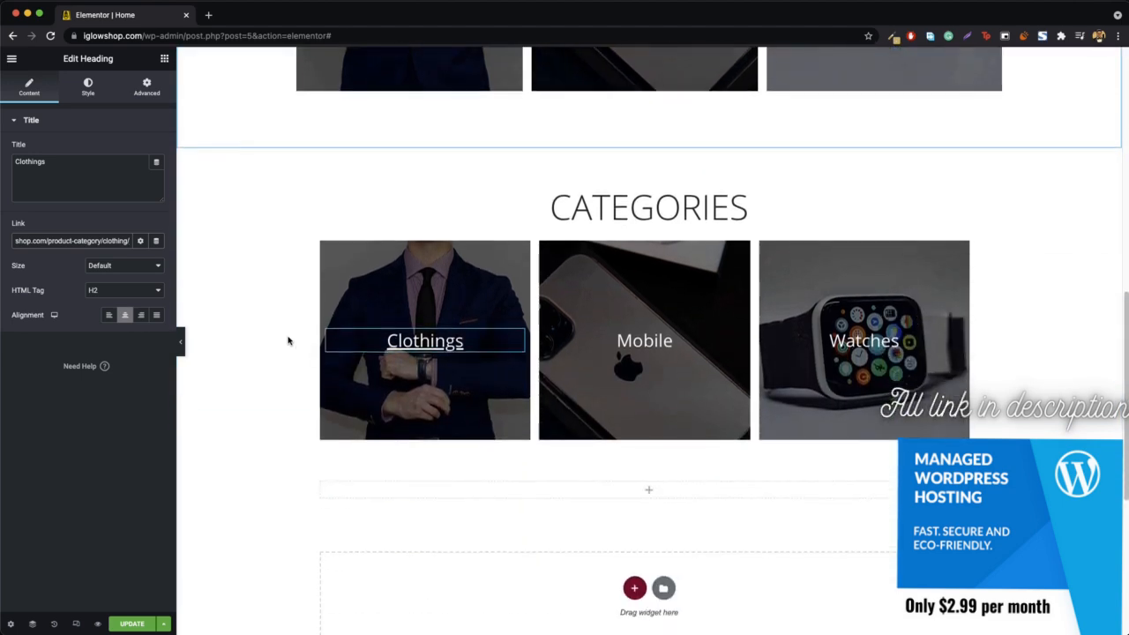
- Save the changes to the Home page by updating it
{"action": "scroll", "coordinate": [191, 312], "scroll_direction": "up", "scroll_amount": 5}
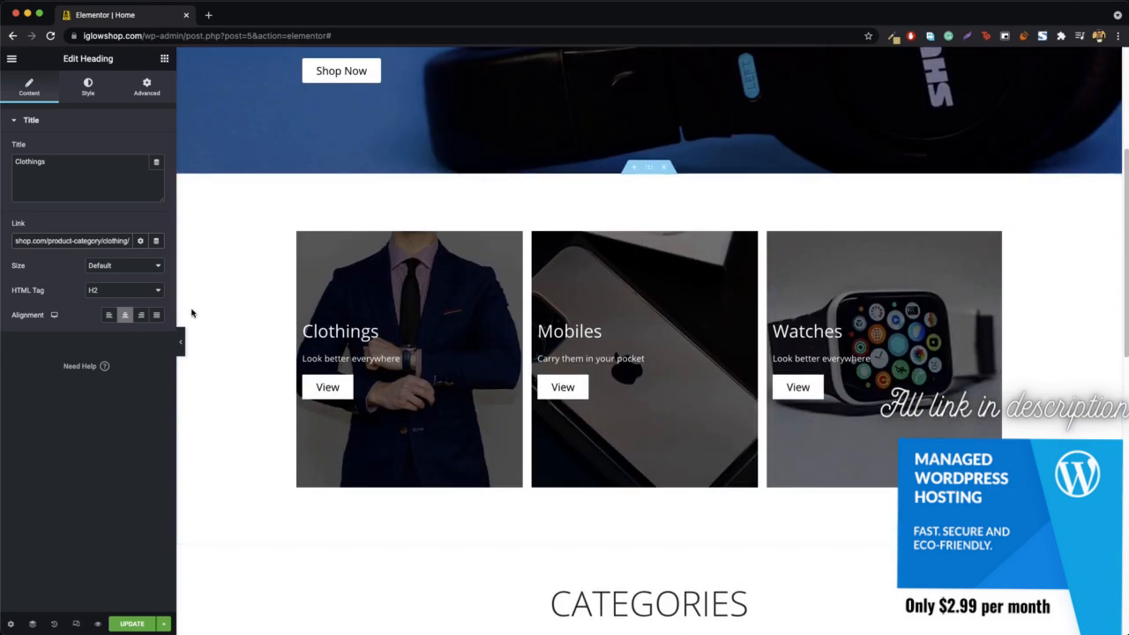
{"action": "scroll", "coordinate": [212, 305], "scroll_direction": "up", "scroll_amount": 3}
{"action": "scroll", "coordinate": [200, 462], "scroll_direction": "down", "scroll_amount": 6}
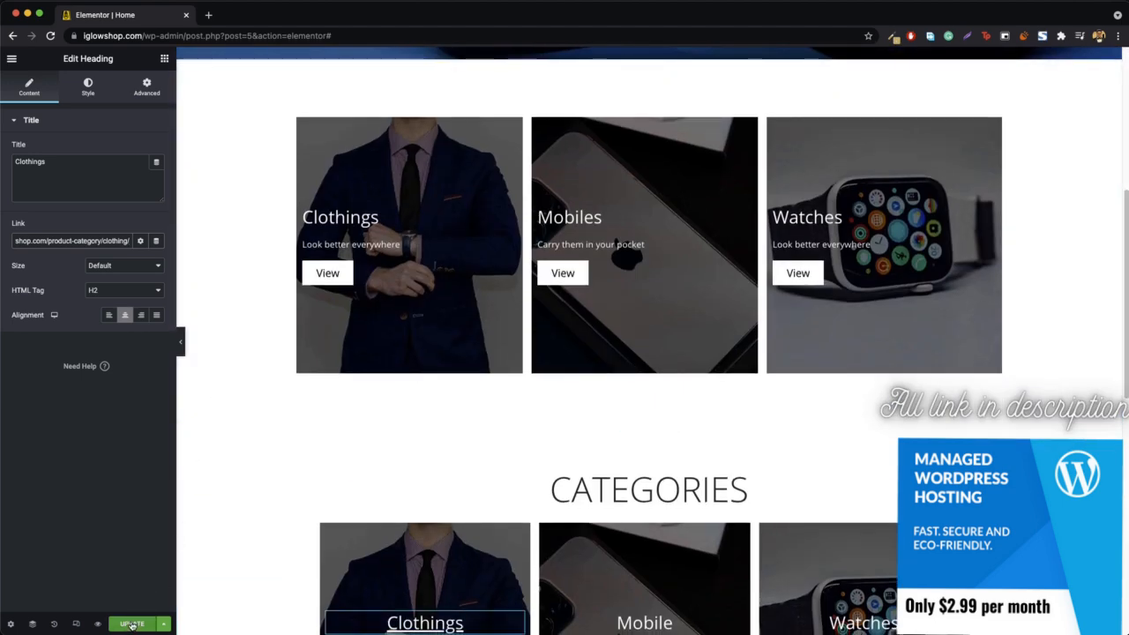
{"action": "left_click", "coordinate": [131, 625]}
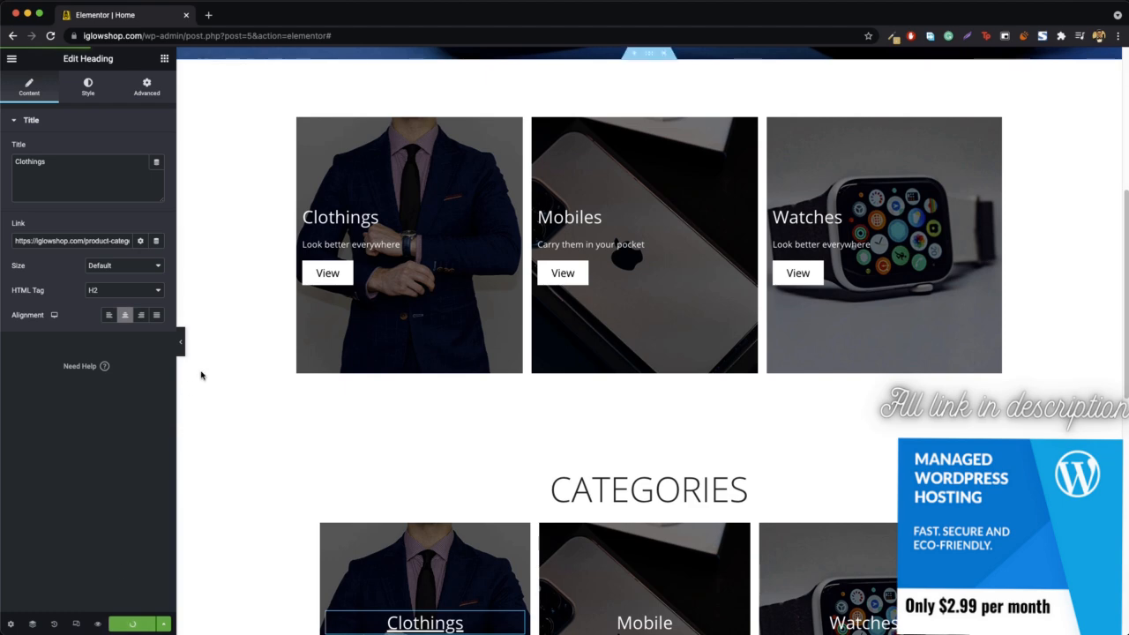
- Open iglowshop.com in a new browser tab and look through the live home page's banner and category columns
{"action": "left_click", "coordinate": [209, 16]}
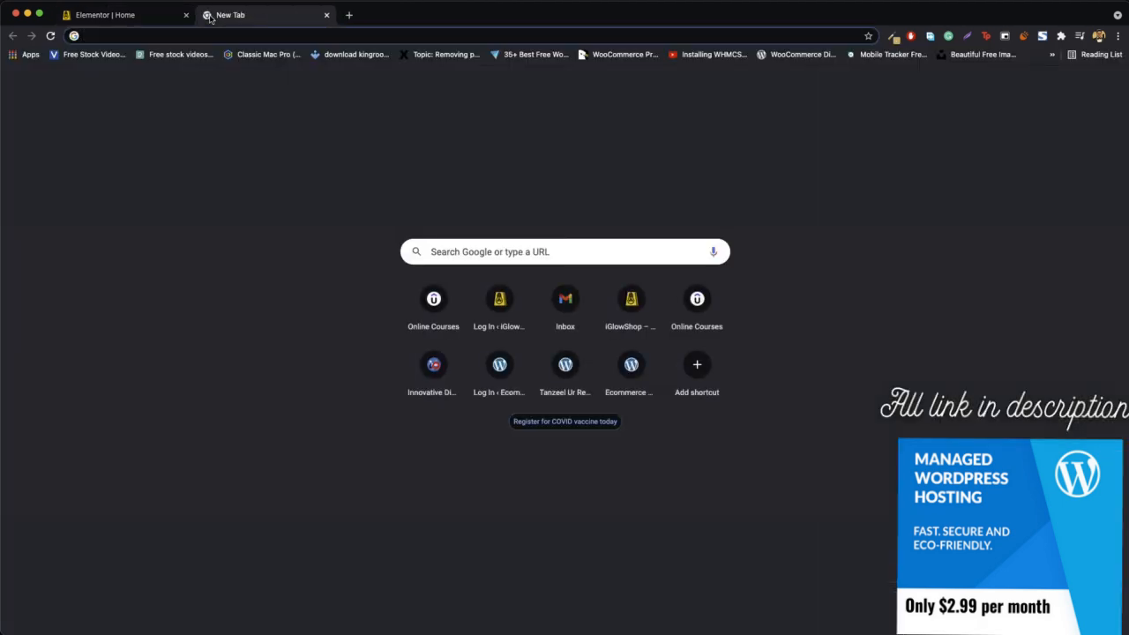
{"action": "type", "text": "iglowshop.com"}
{"action": "key", "text": "Return"}
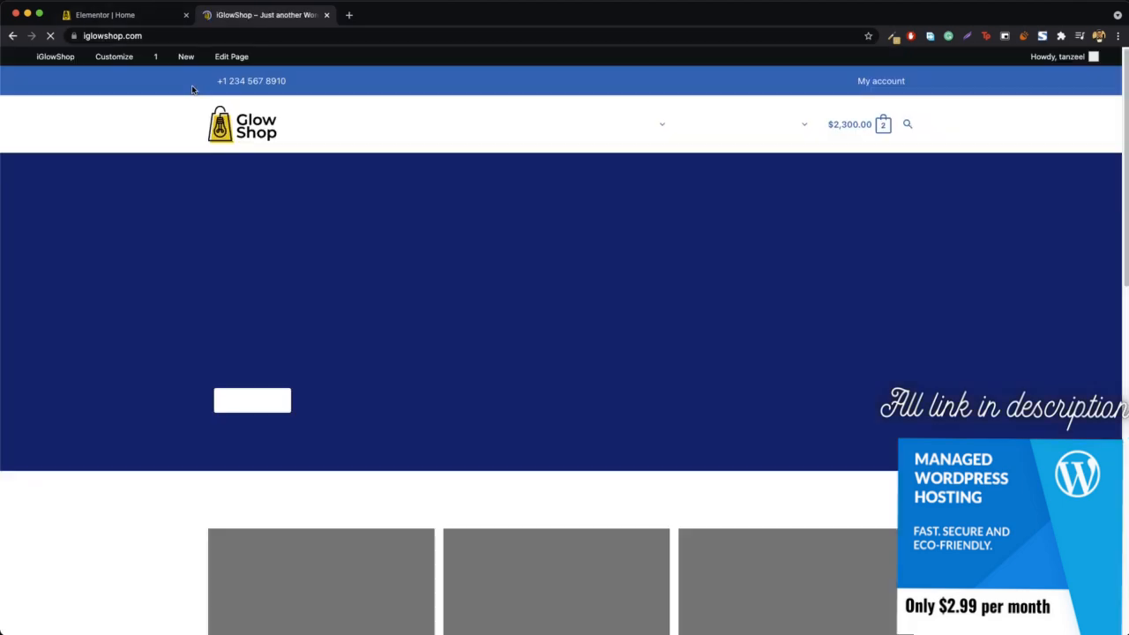
{"action": "scroll", "coordinate": [328, 263], "scroll_direction": "down", "scroll_amount": 1}
{"action": "scroll", "coordinate": [270, 274], "scroll_direction": "down", "scroll_amount": 5}
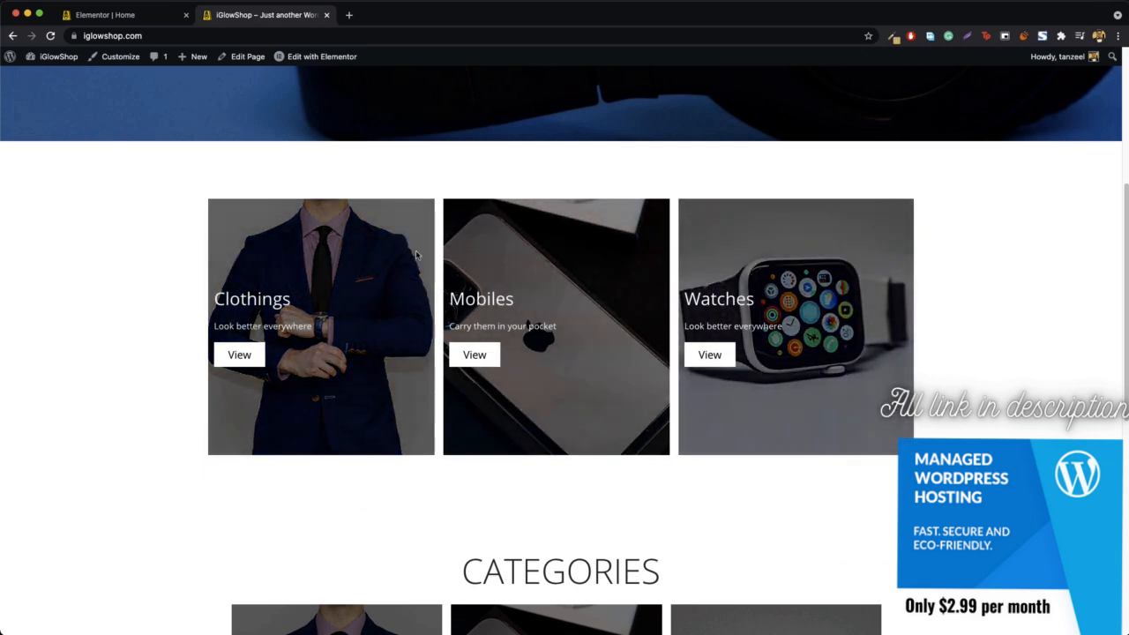
- Follow the Clothings link under Categories on the live home page to check the Clothing category page
{"action": "scroll", "coordinate": [154, 280], "scroll_direction": "down", "scroll_amount": 5}
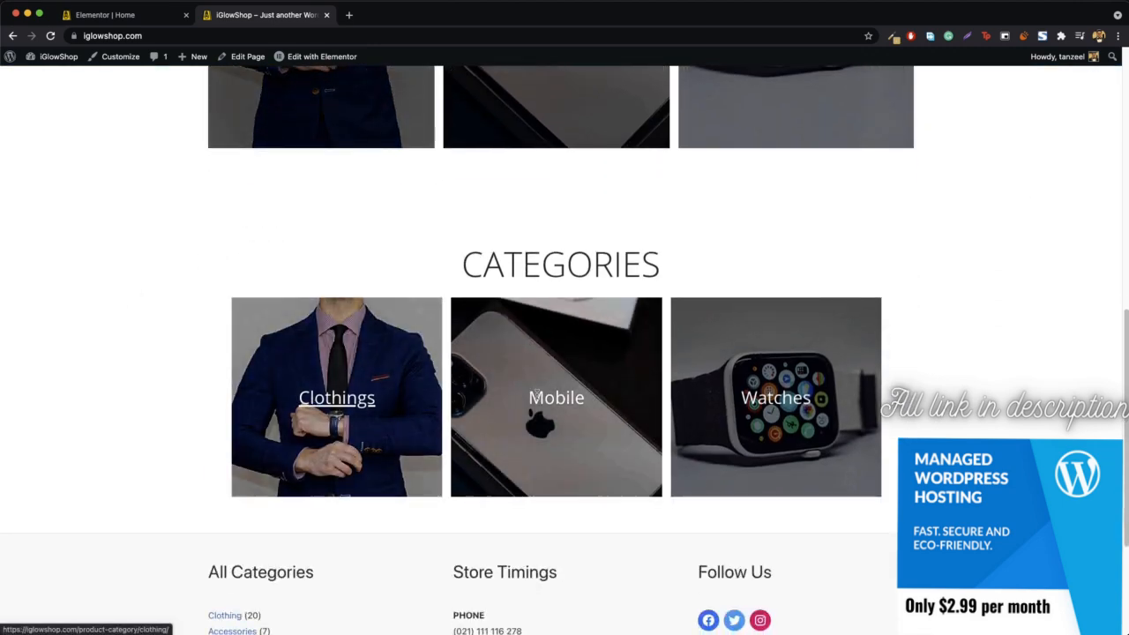
{"action": "left_click", "coordinate": [331, 399]}
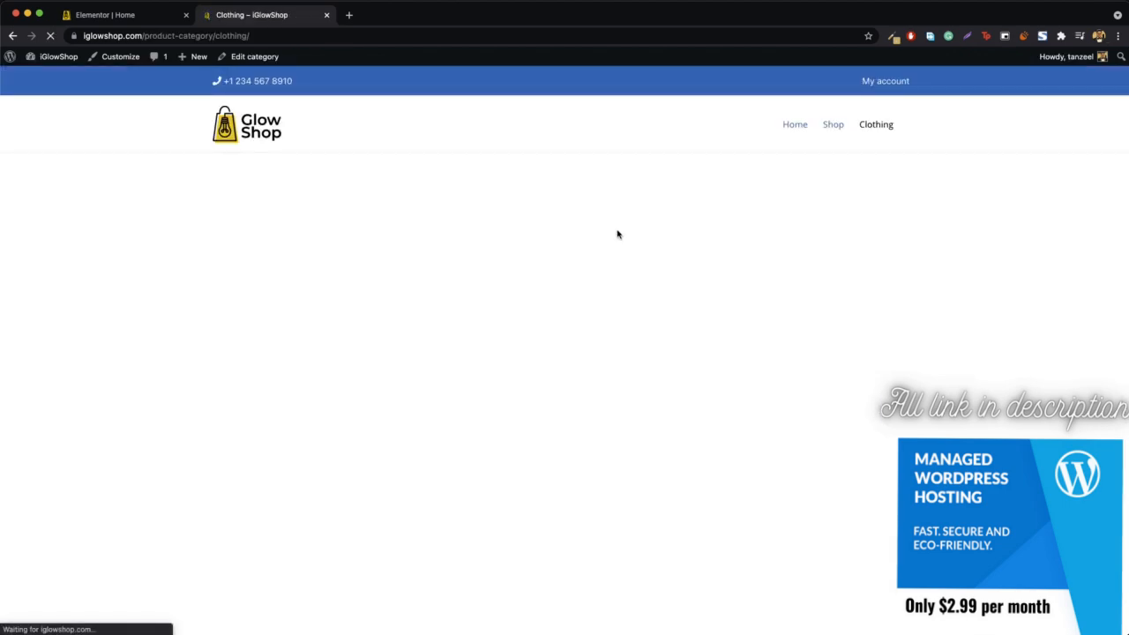
{"action": "scroll", "coordinate": [617, 235], "scroll_direction": "down", "scroll_amount": 5}
- Return to the Home page in the Elementor editor and delete the whole Categories section
{"action": "left_click", "coordinate": [114, 15]}
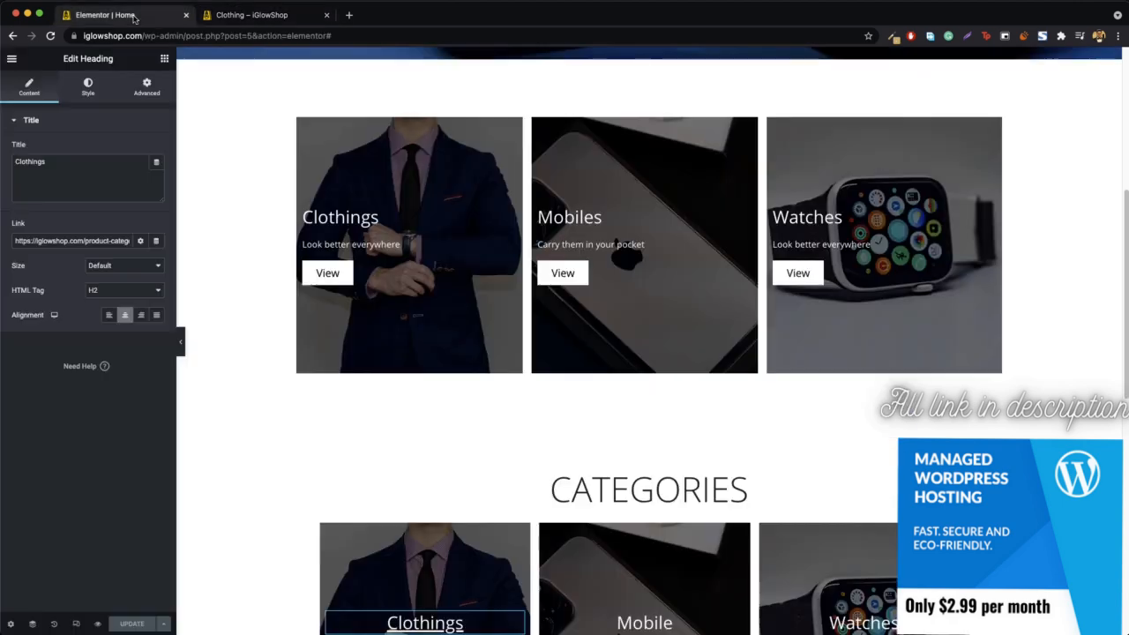
{"action": "scroll", "coordinate": [596, 350], "scroll_direction": "down", "scroll_amount": 2}
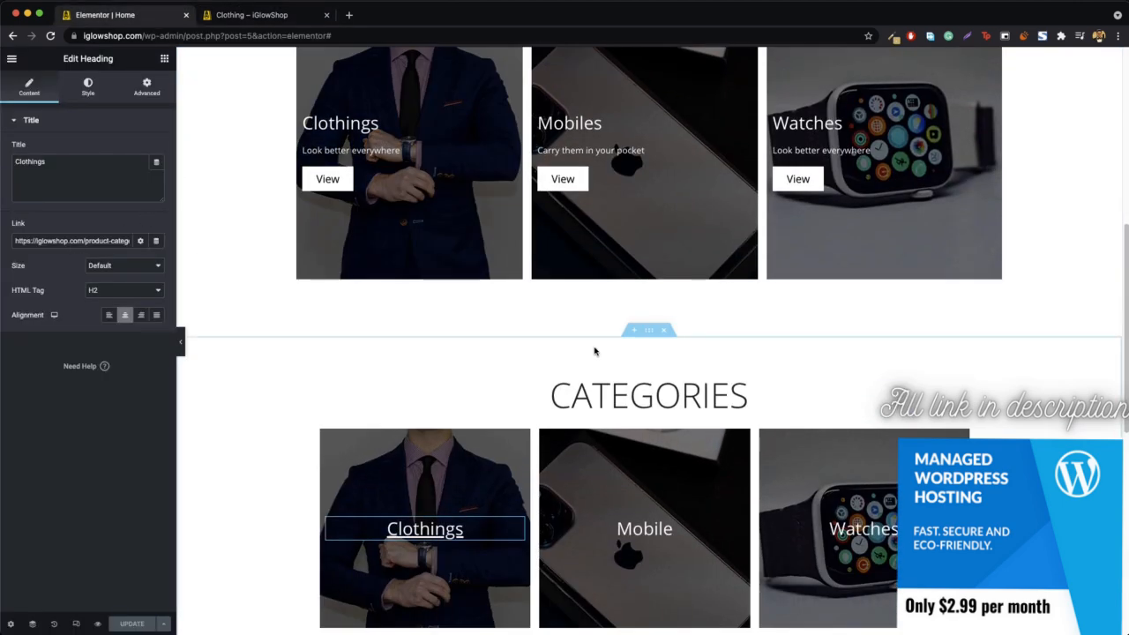
{"action": "scroll", "coordinate": [694, 341], "scroll_direction": "up", "scroll_amount": 3}
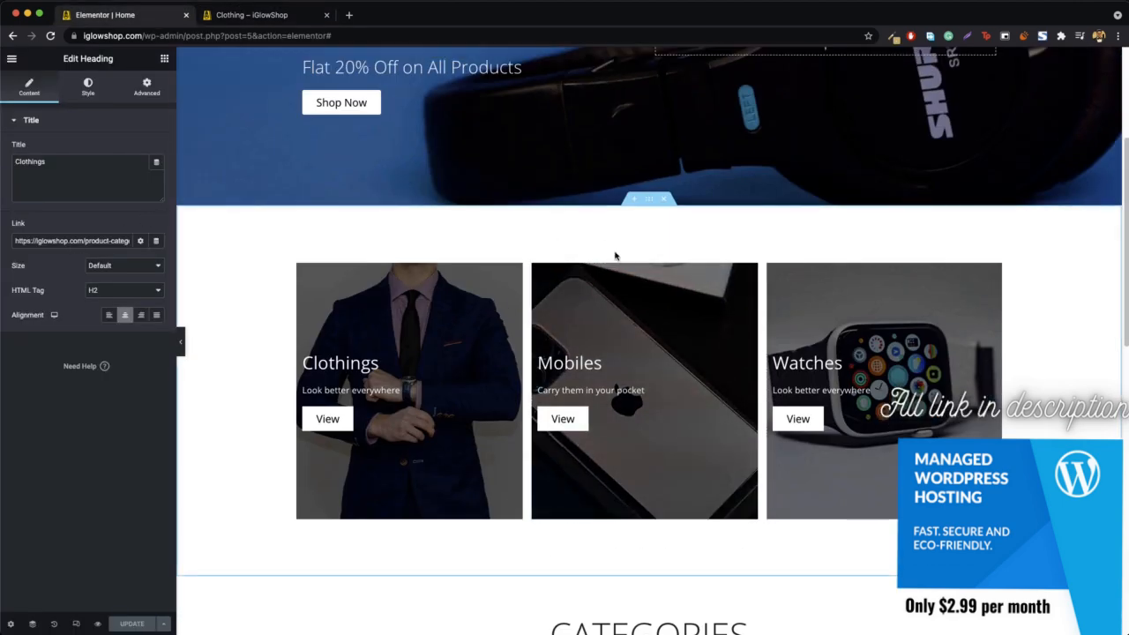
{"action": "scroll", "coordinate": [710, 352], "scroll_direction": "down", "scroll_amount": 5}
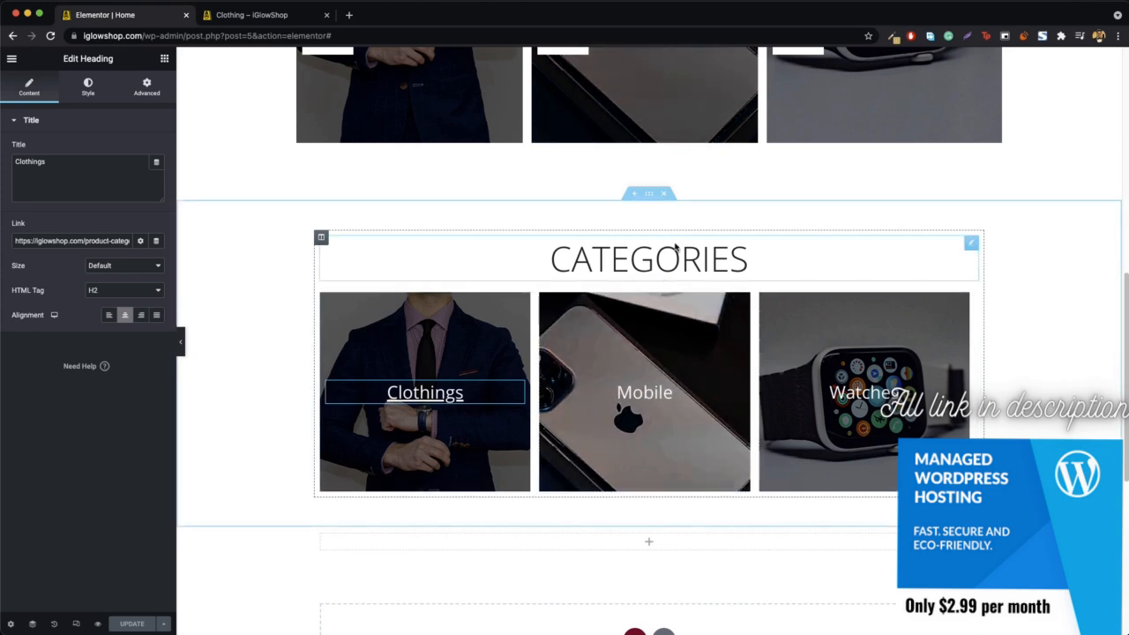
{"action": "left_click", "coordinate": [663, 193]}
- Delete the empty section left below the Clothings, Mobiles and Watches banner row
{"action": "scroll", "coordinate": [497, 274], "scroll_direction": "up", "scroll_amount": 9}
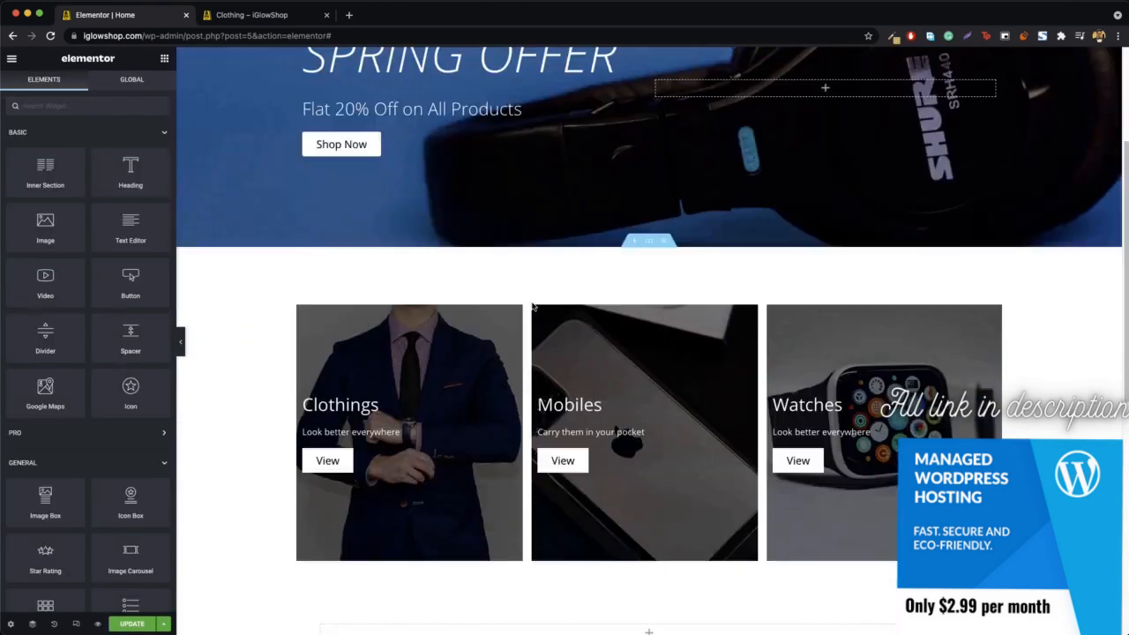
{"action": "scroll", "coordinate": [685, 332], "scroll_direction": "down", "scroll_amount": 6}
{"action": "left_click", "coordinate": [666, 311]}
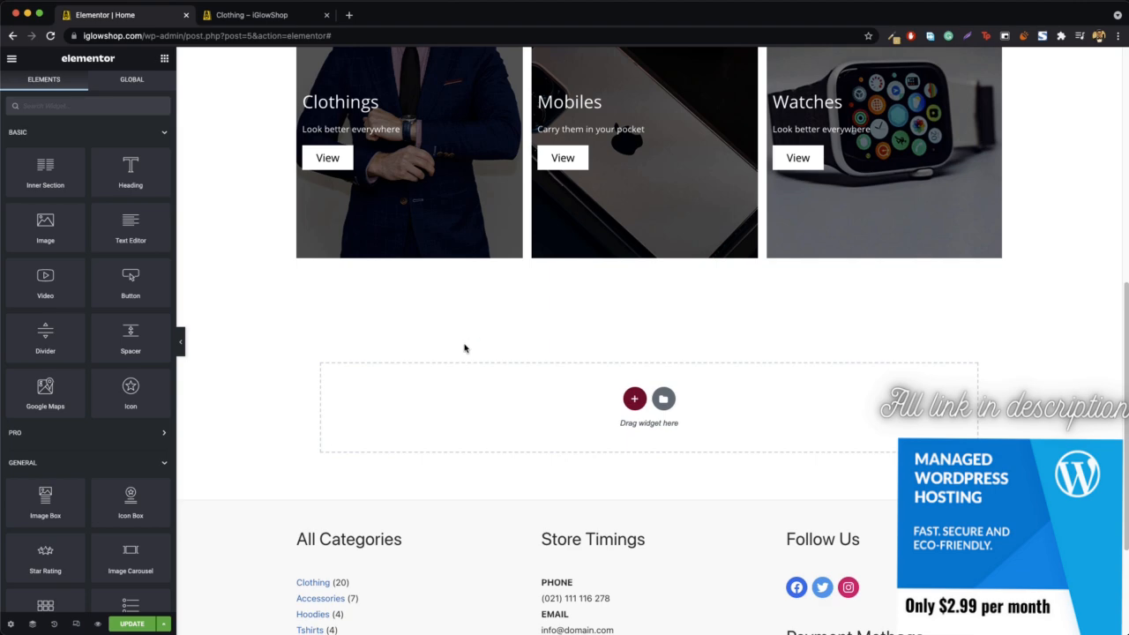
- Hide the editor's widget panel and look over the Home page's Spring Offer banner and three category banners at full width
{"action": "scroll", "coordinate": [220, 403], "scroll_direction": "up", "scroll_amount": 4}
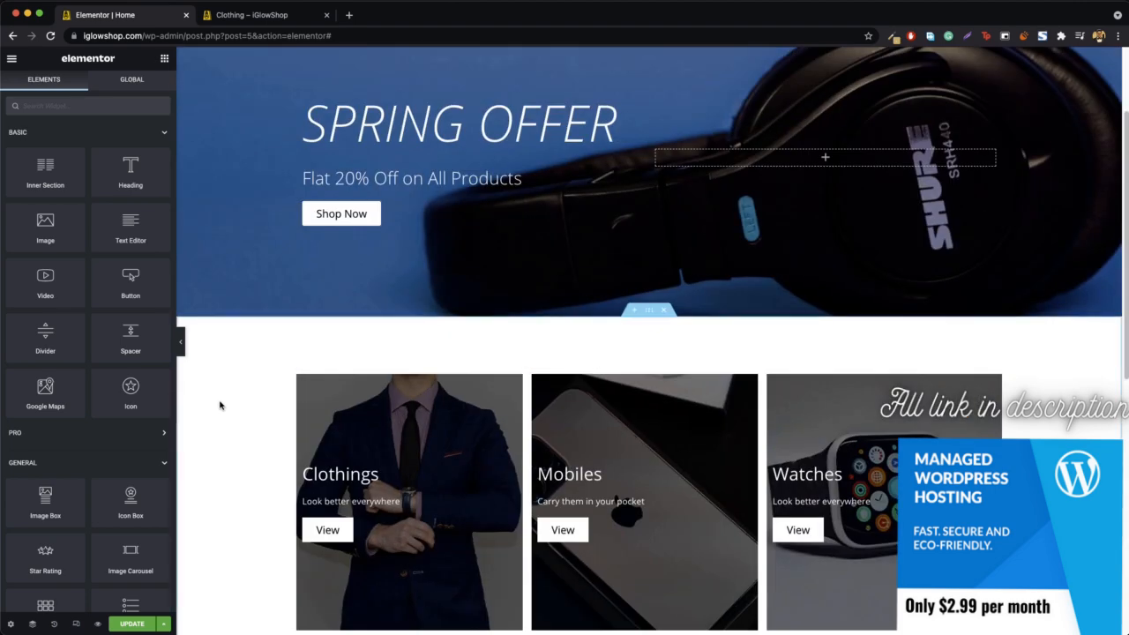
{"action": "left_click", "coordinate": [182, 347]}
{"action": "scroll", "coordinate": [187, 352], "scroll_direction": "down", "scroll_amount": 2}
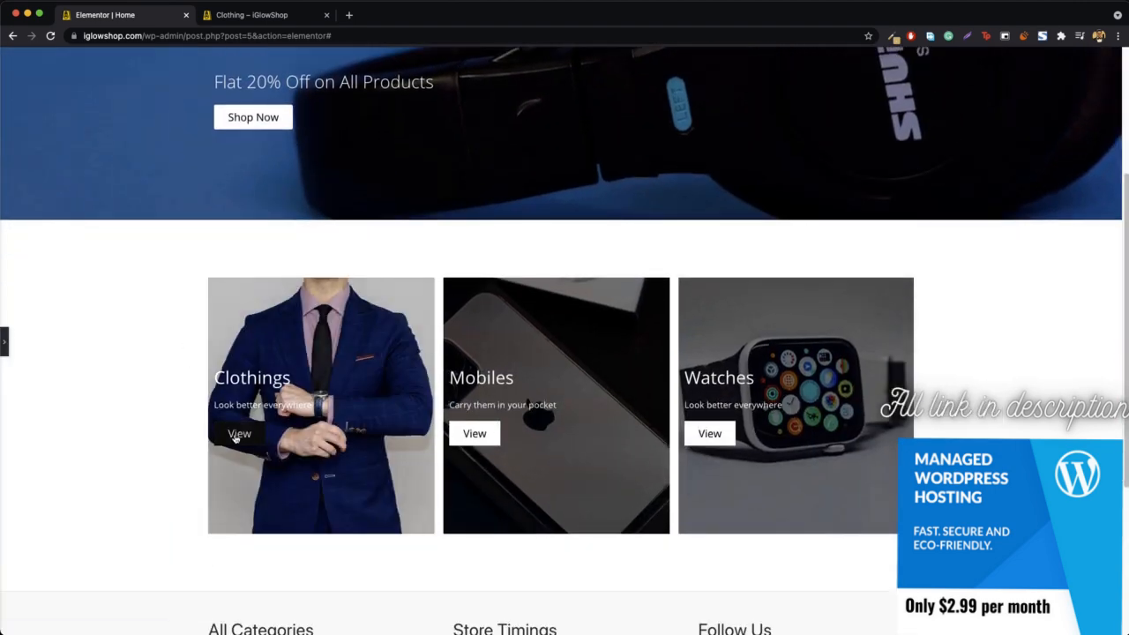
{"action": "scroll", "coordinate": [514, 258], "scroll_direction": "up", "scroll_amount": 3}
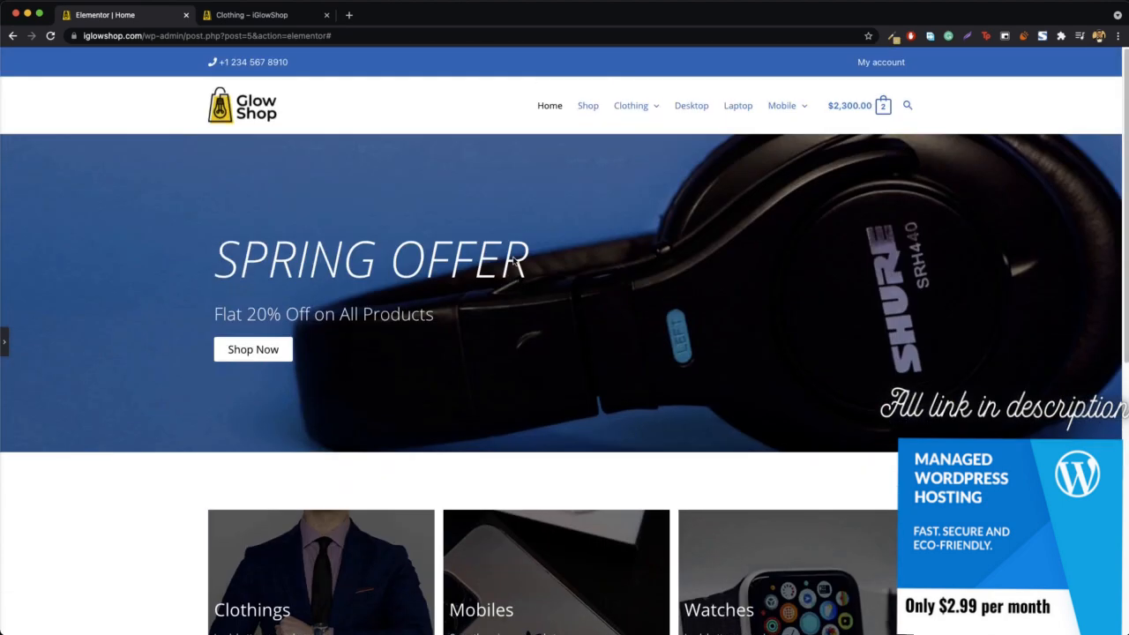
{"action": "scroll", "coordinate": [639, 236], "scroll_direction": "down", "scroll_amount": 3}
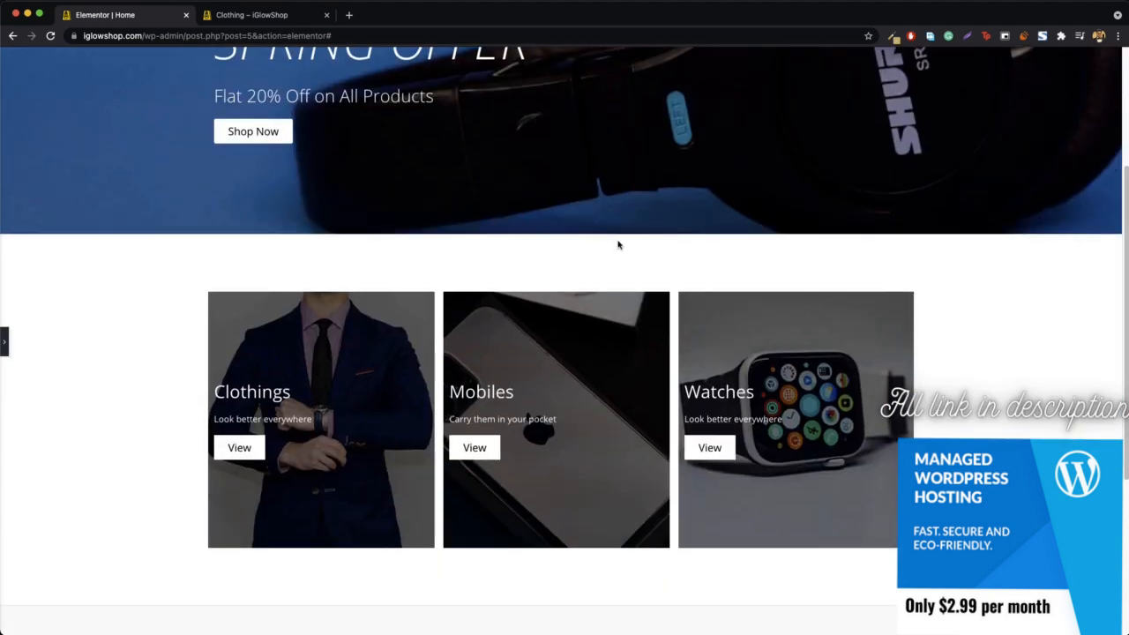